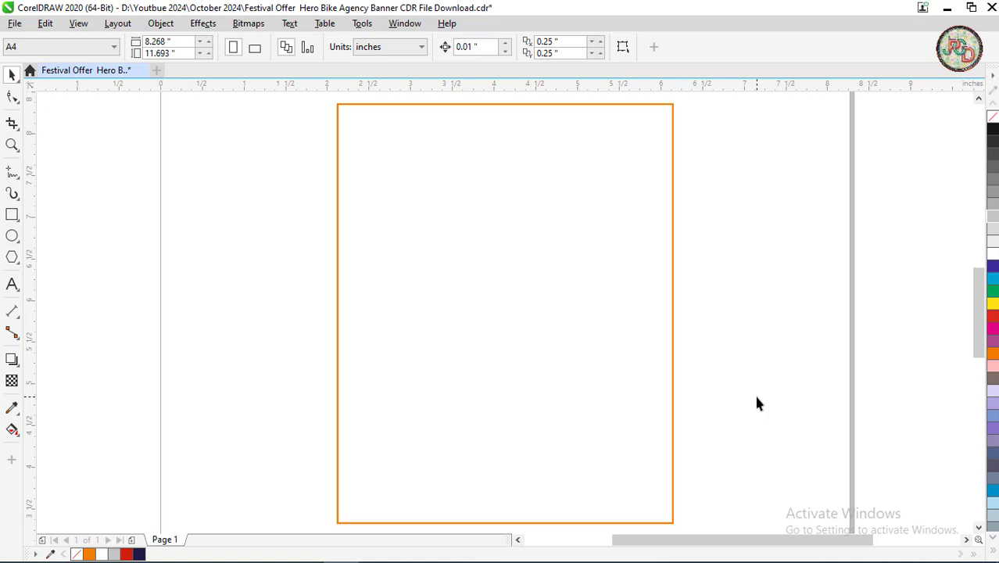
Paste patterned border strips along the bottom, left, right and top page edges.
key("ctrl+v")
left_click(757, 396)
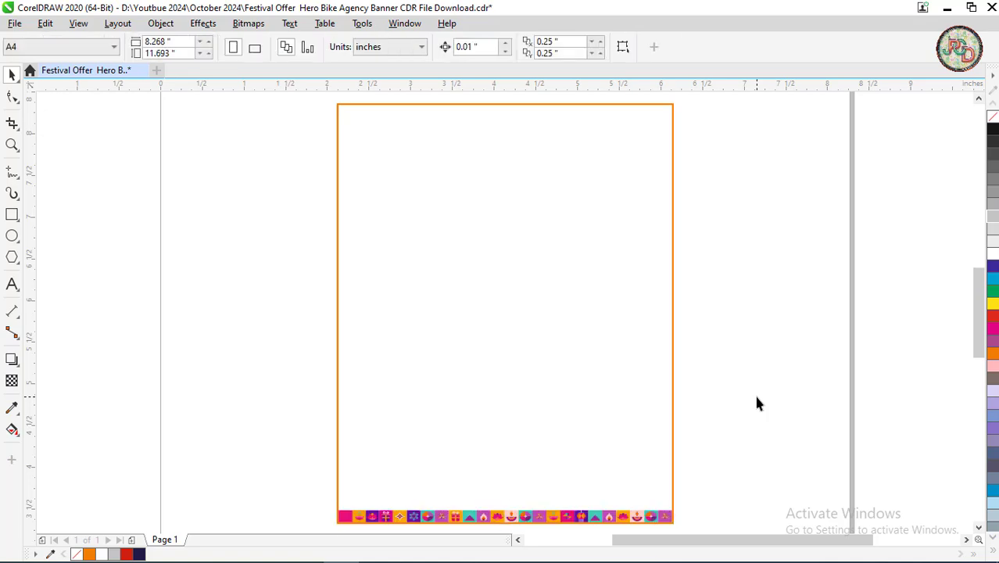
key("ctrl+v")
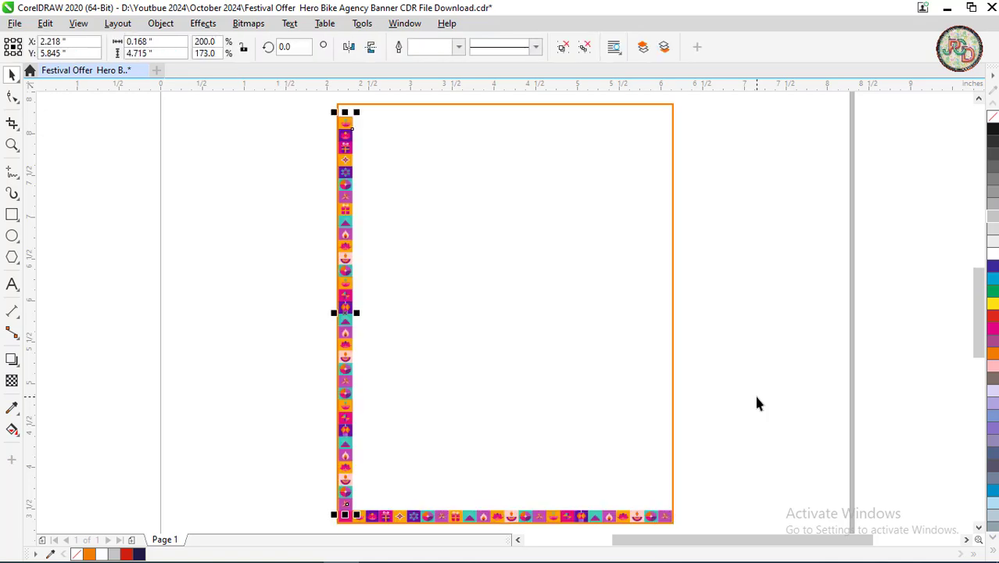
left_click(757, 399)
key("ctrl+v")
left_click(756, 399)
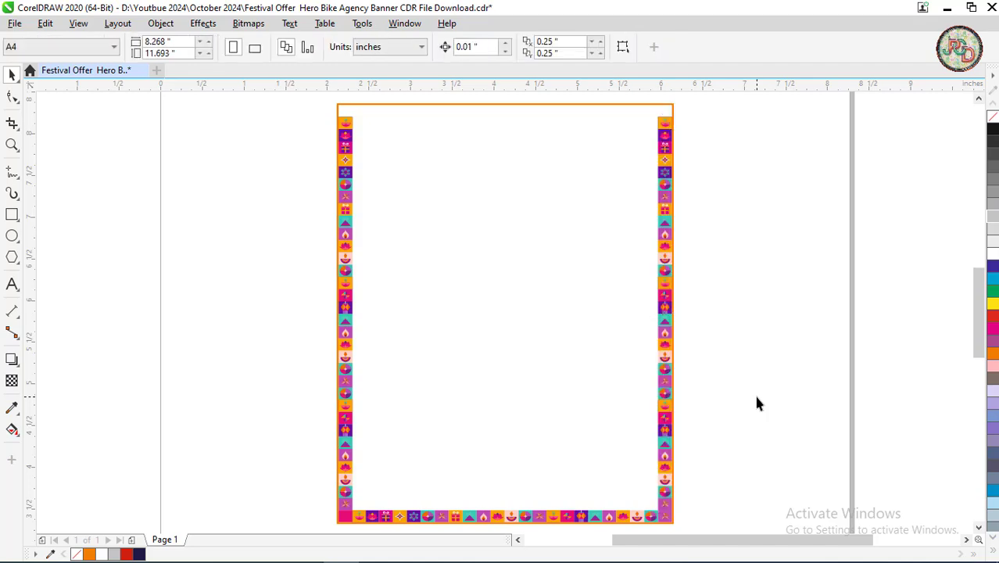
key("ctrl+v")
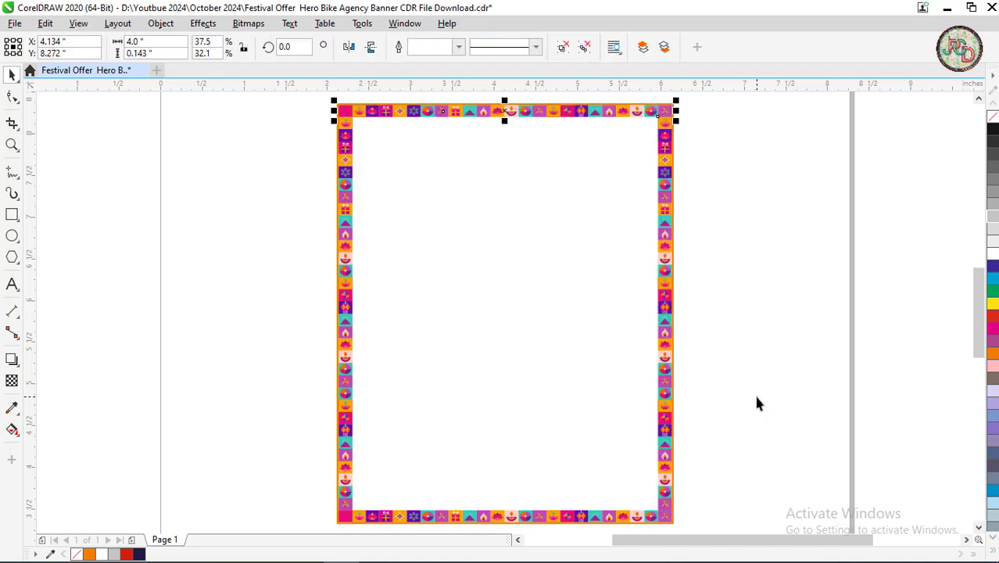
left_click(756, 400)
Add the Hero logo, phone number, agency headline, address, greeting banner and a left red starburst.
key("ctrl+v")
left_click(757, 400)
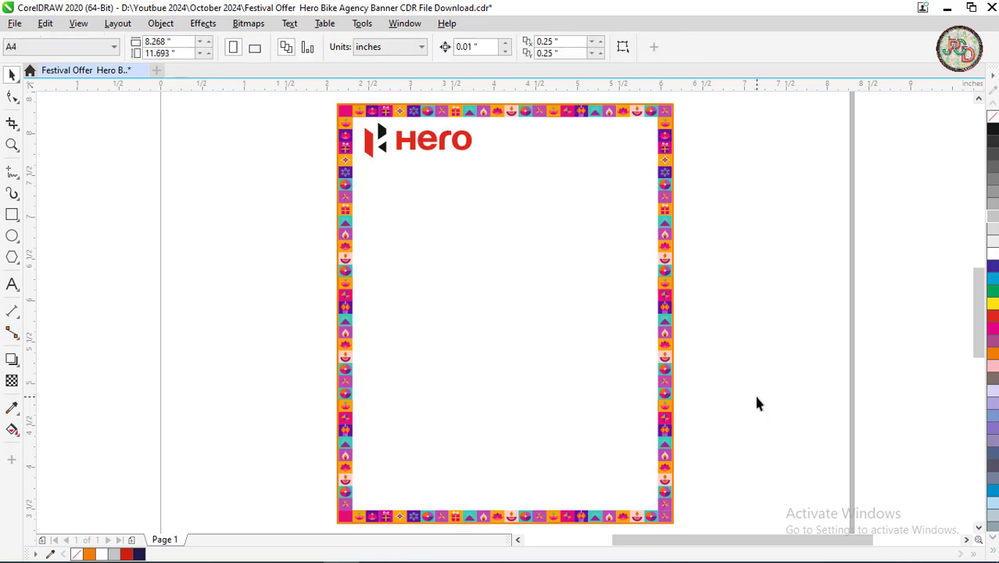
key("ctrl+v")
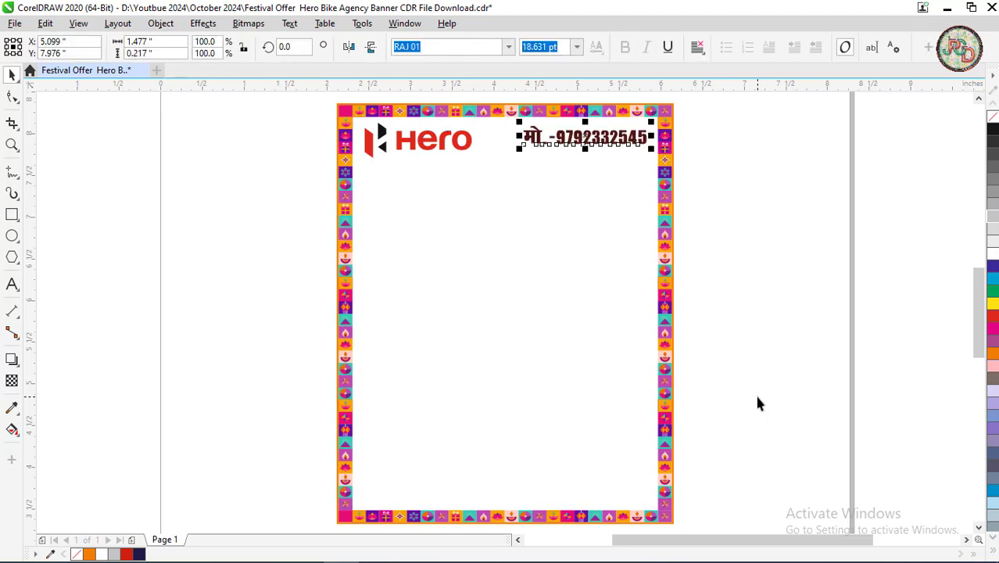
key("ctrl+v")
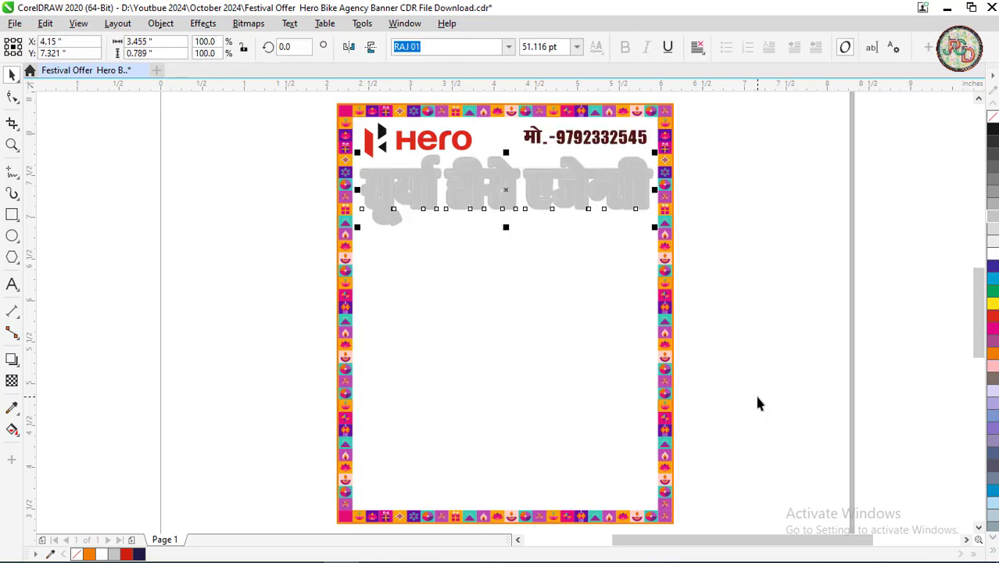
key("ctrl+v")
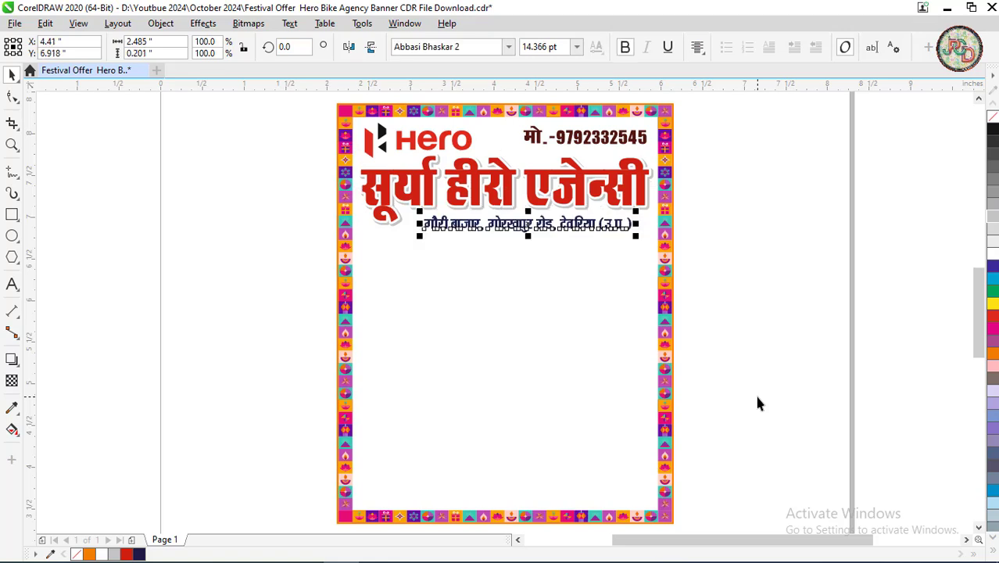
key("ctrl+v")
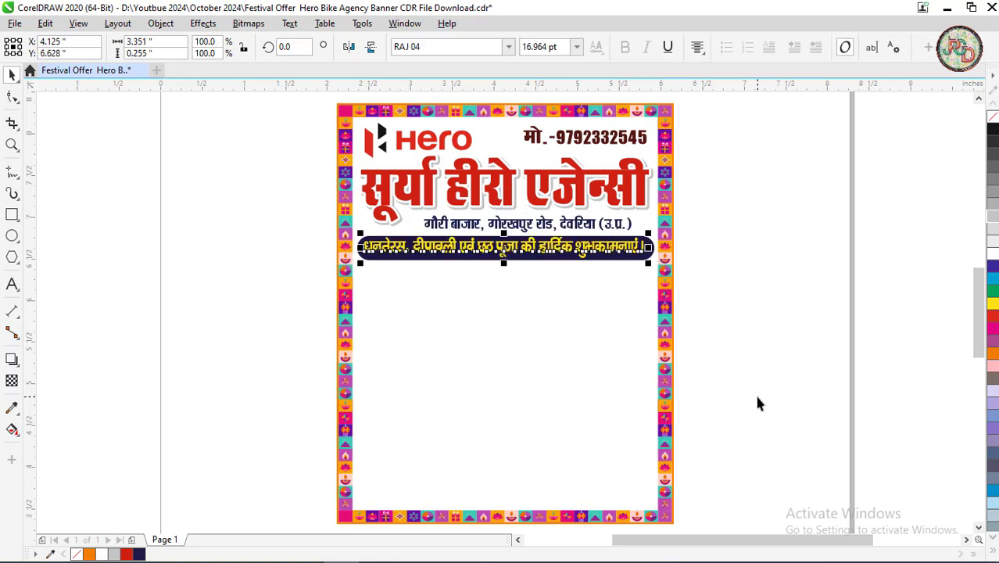
key("ctrl+v")
Add the right starburst, offer text on both bursts, and the TV and fridge offer lines.
key("ctrl+v")
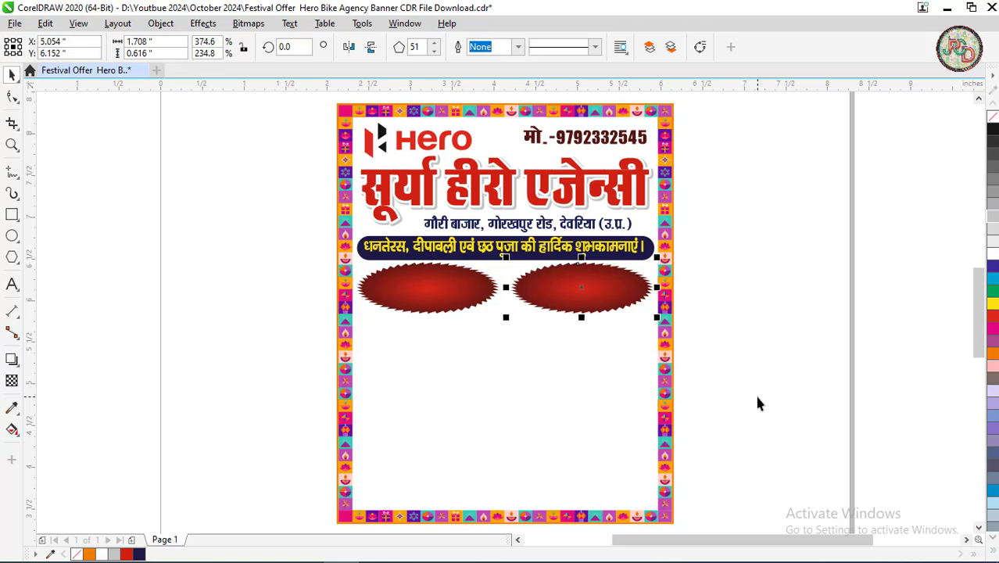
key("ctrl+v")
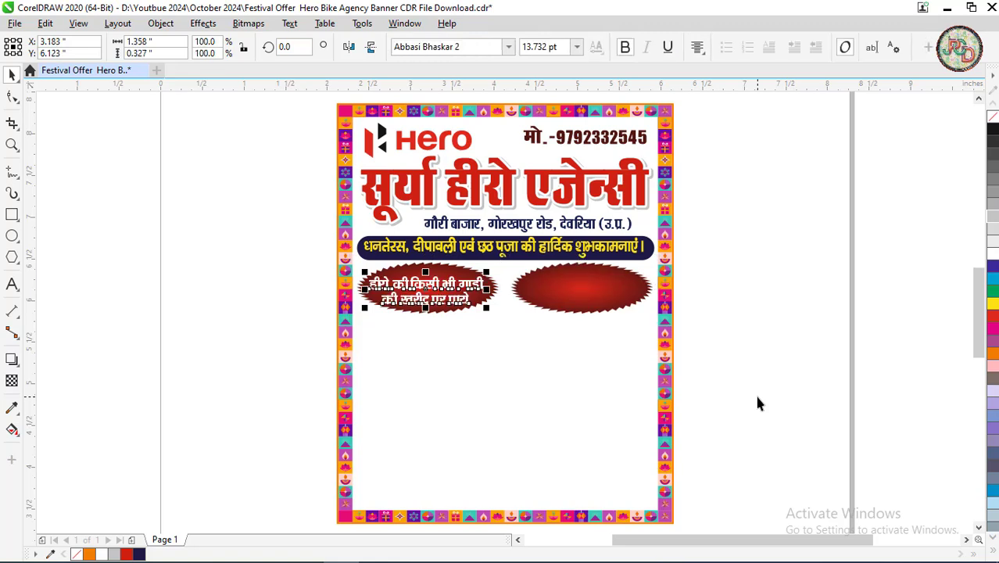
key("ctrl+v")
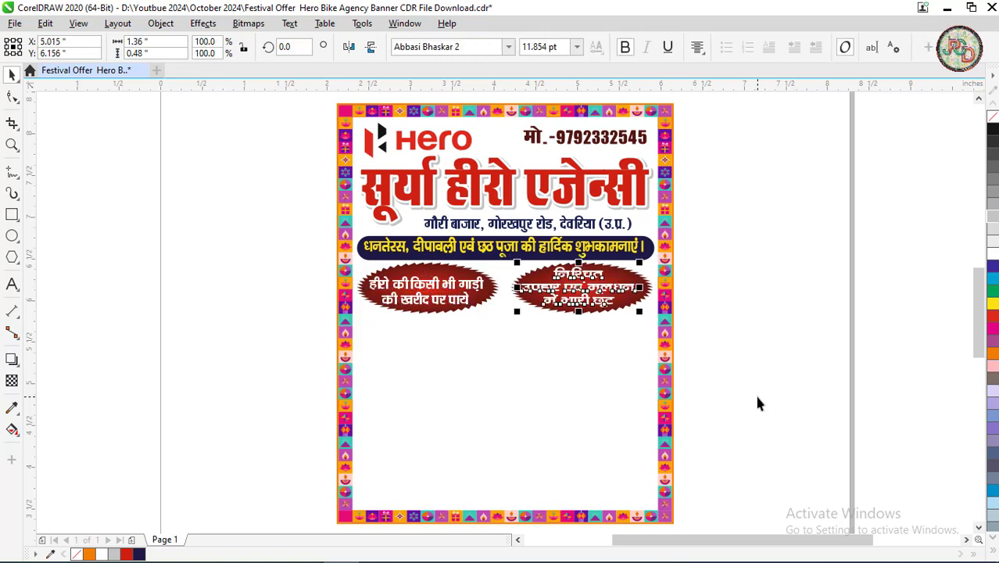
key("ctrl+v")
key("ctrl+v")
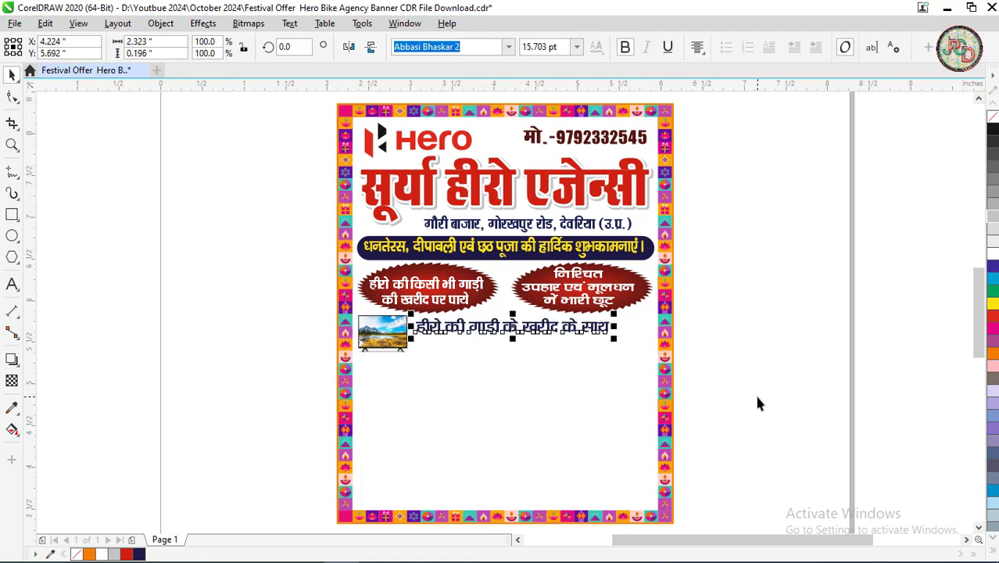
key("ctrl+v")
key("ctrl+v")
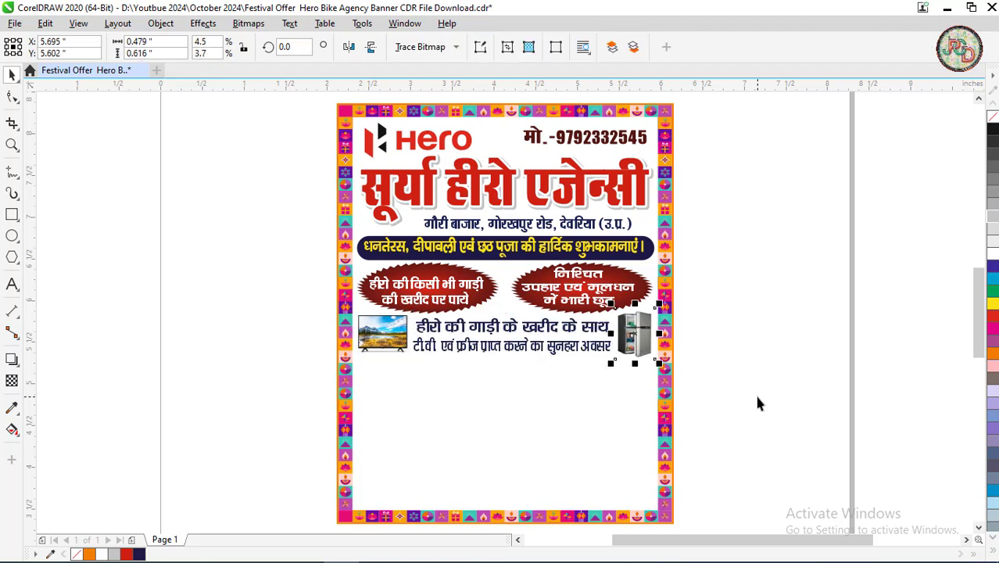
Add the scooter and motorcycle photos with name logos, a divider line and the footer text.
key("ctrl+v")
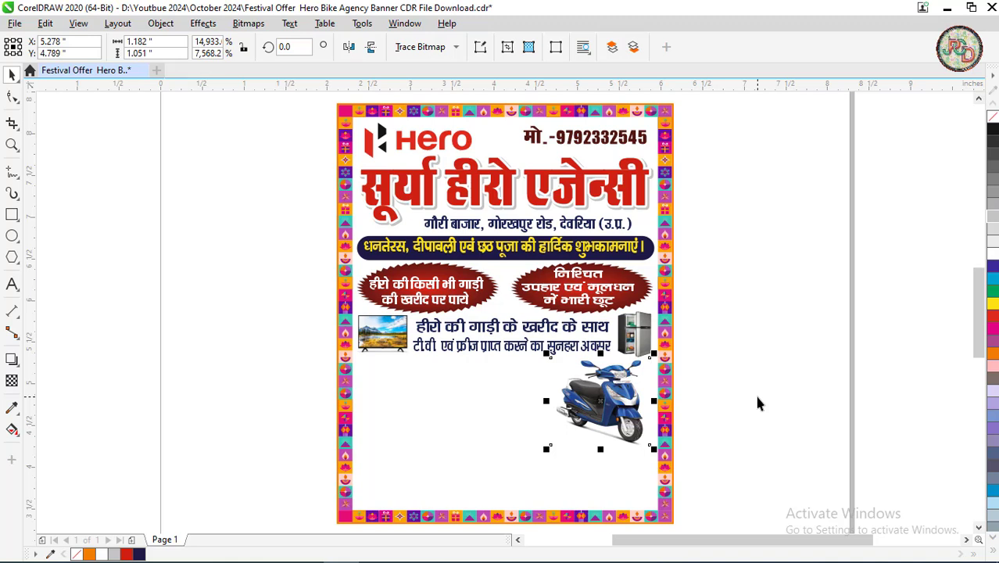
key("ctrl+v")
key("ctrl+v")
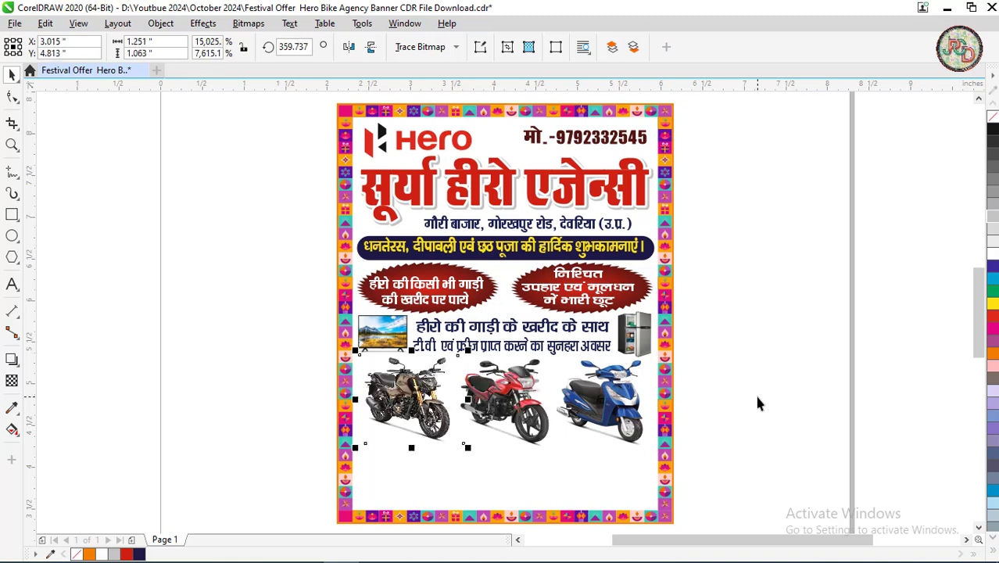
key("ctrl+v")
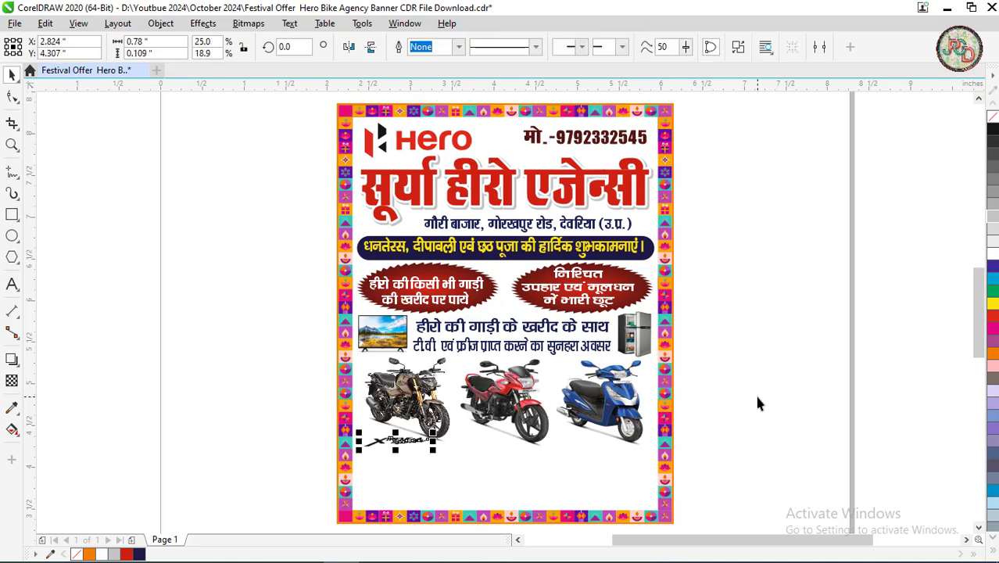
key("ctrl+v")
key("ctrl+v")
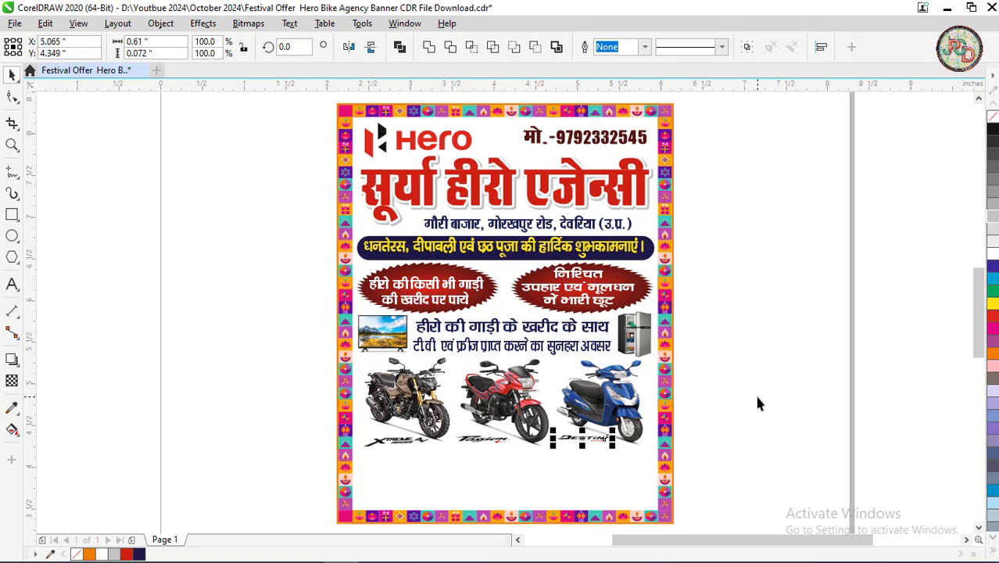
key("ctrl+v")
key("ctrl+v")
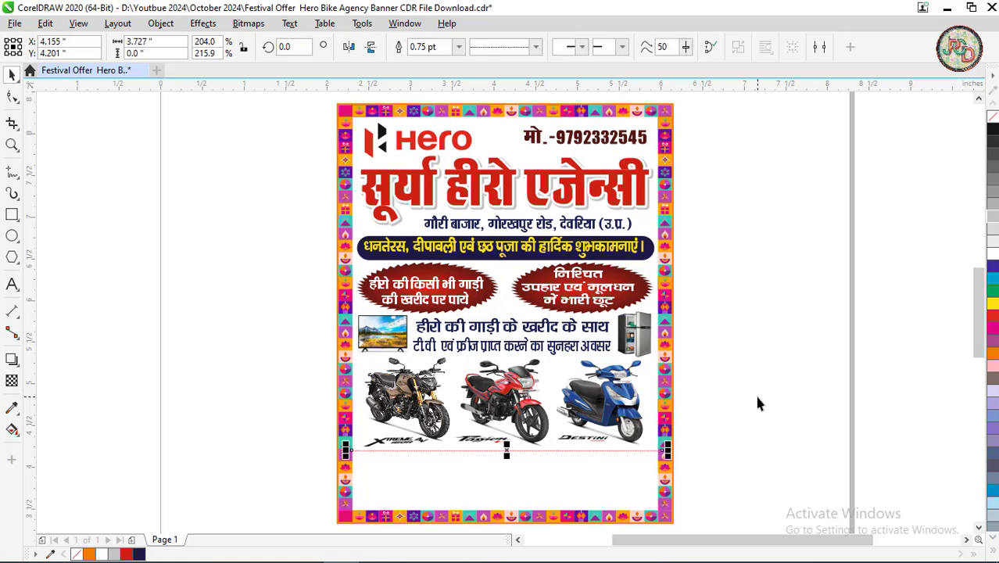
key("ctrl+v")
key("ctrl+v")
key("ctrl+v")
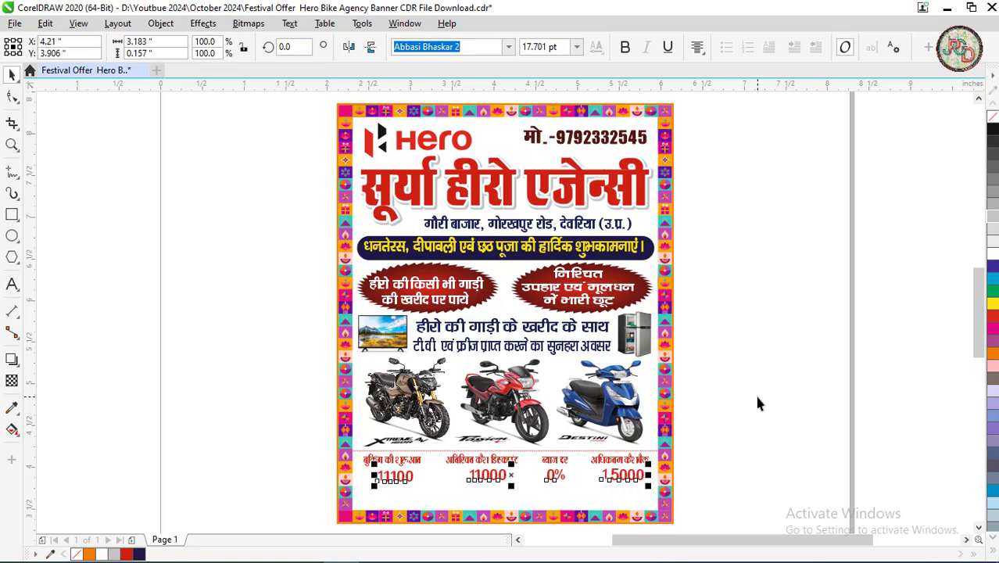
key("ctrl+v")
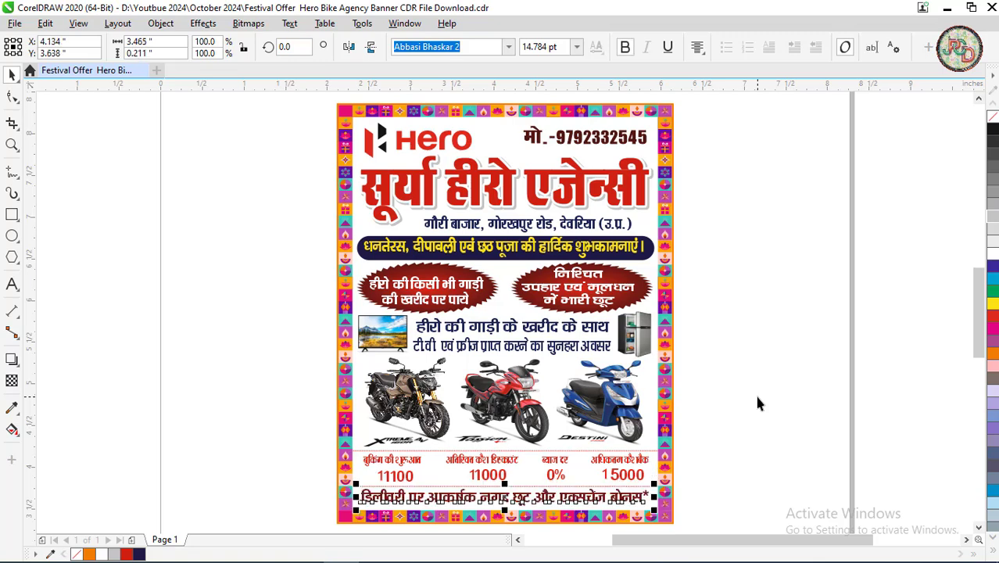
left_click(757, 402)
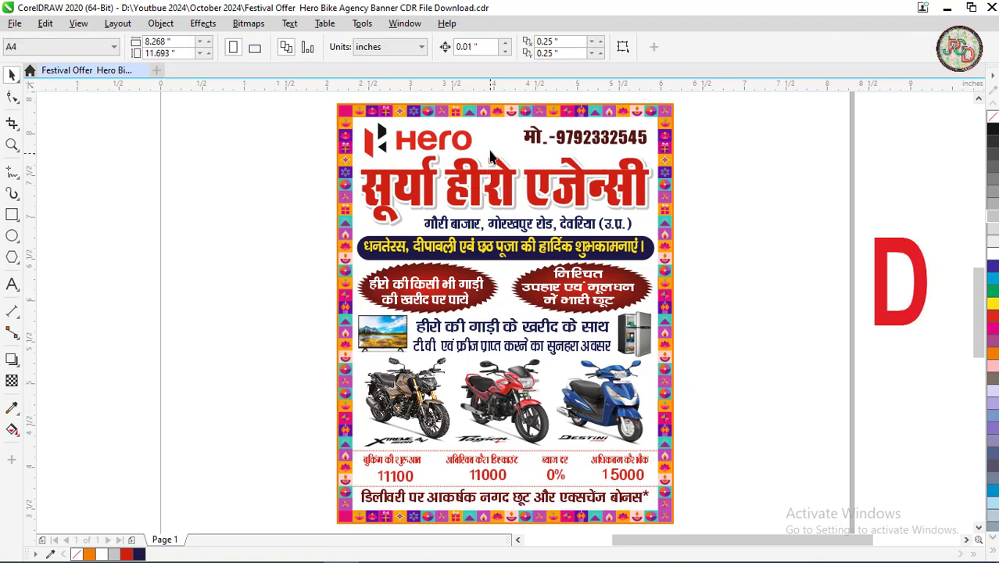
left_click(441, 148)
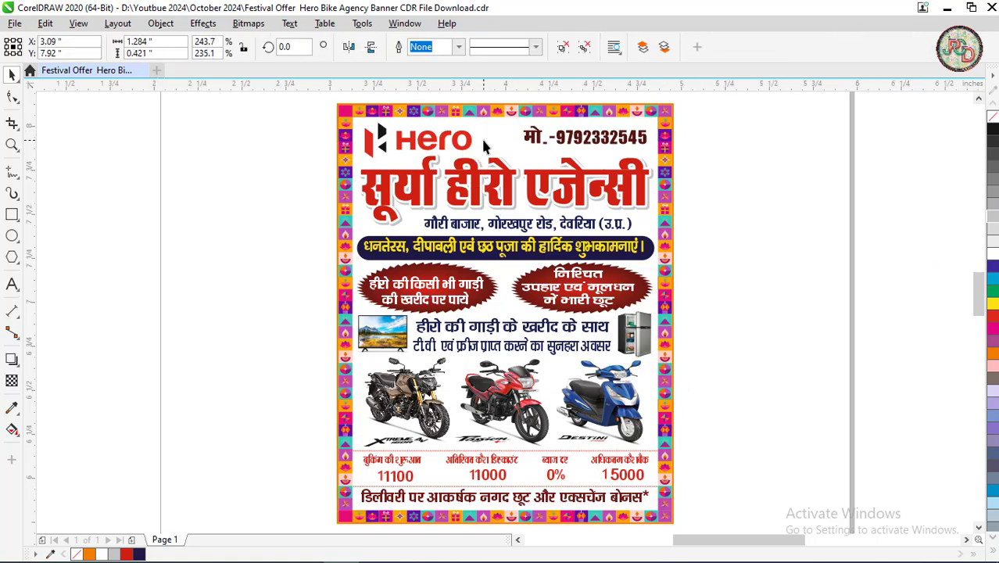
scroll(484, 146, "up", 2)
scroll(408, 171, "down", 2)
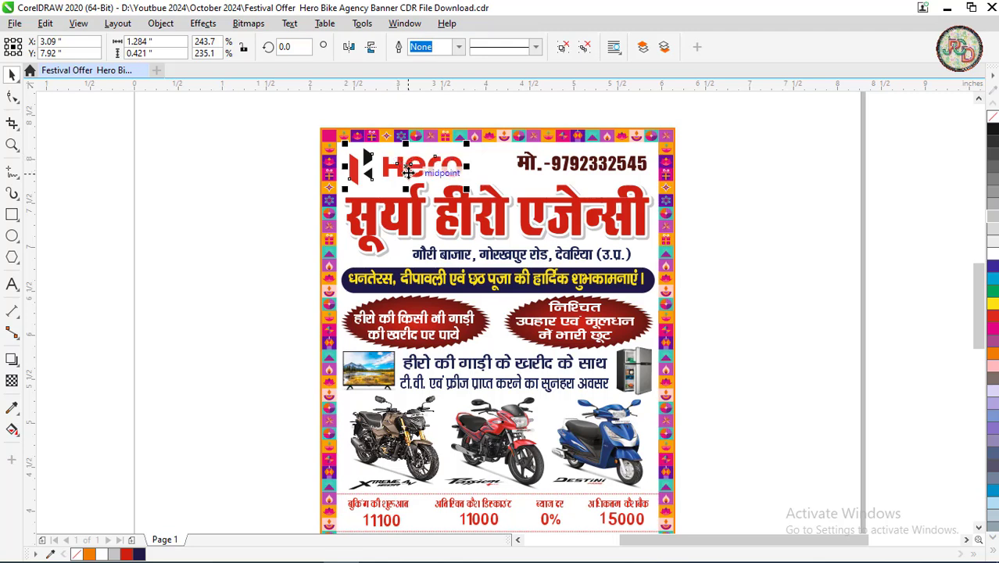
key("shift+F2")
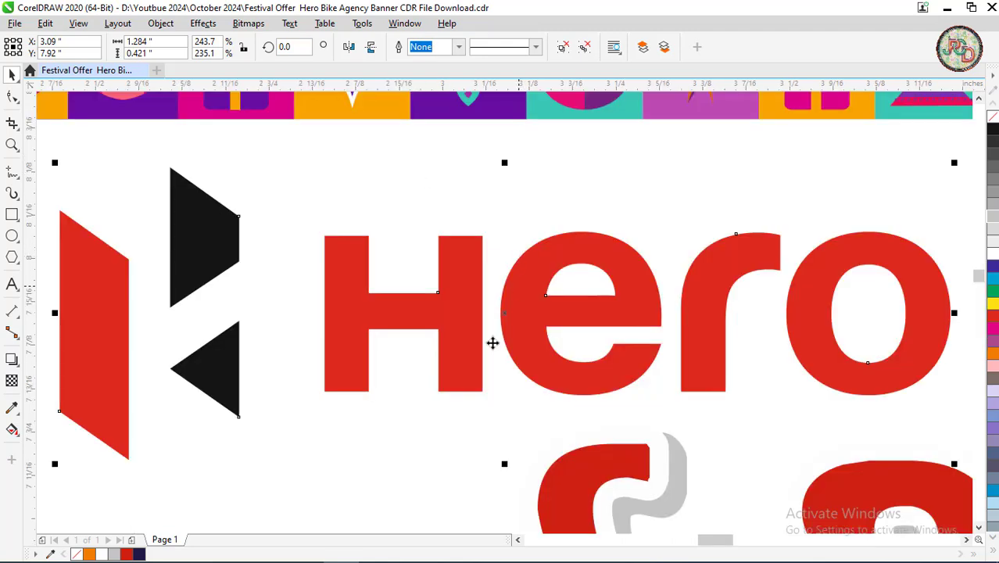
left_click(435, 410)
scroll(452, 327, "up", 3)
scroll(452, 327, "down", 2)
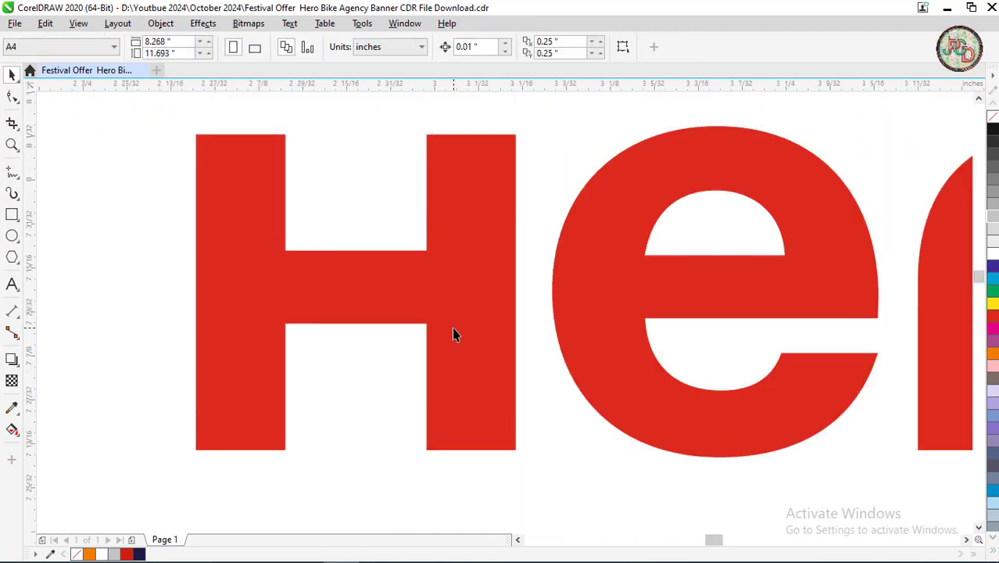
scroll(453, 331, "down", 2)
scroll(188, 291, "up", 3)
scroll(319, 288, "down", 2)
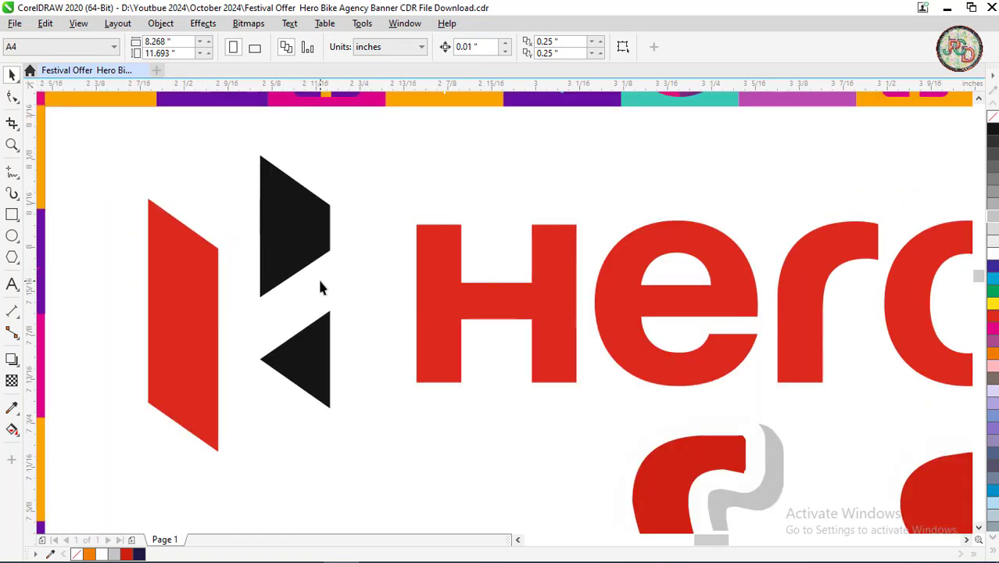
left_click(173, 290)
scroll(172, 281, "up", 2)
scroll(172, 282, "down", 1)
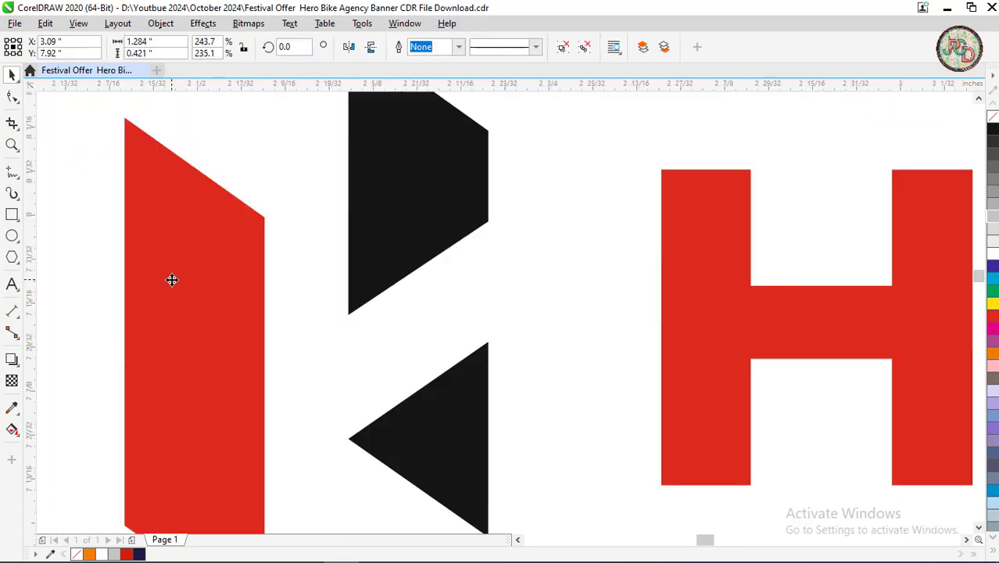
scroll(172, 282, "down", 1)
scroll(145, 292, "up", 1)
scroll(145, 292, "up", 1)
scroll(145, 293, "down", 3)
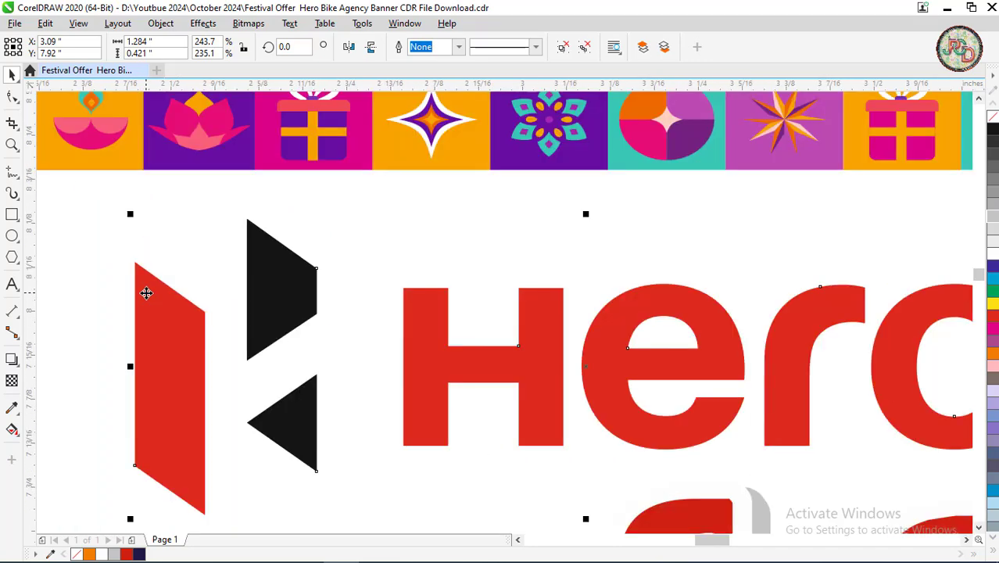
scroll(145, 292, "down", 2)
scroll(180, 297, "down", 2)
scroll(195, 348, "up", 2)
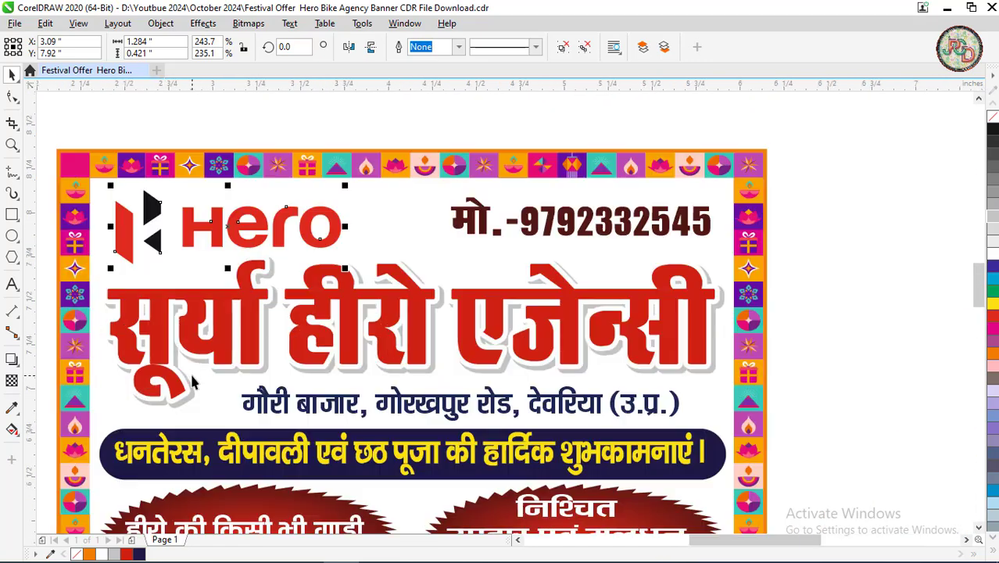
scroll(218, 354, "up", 1)
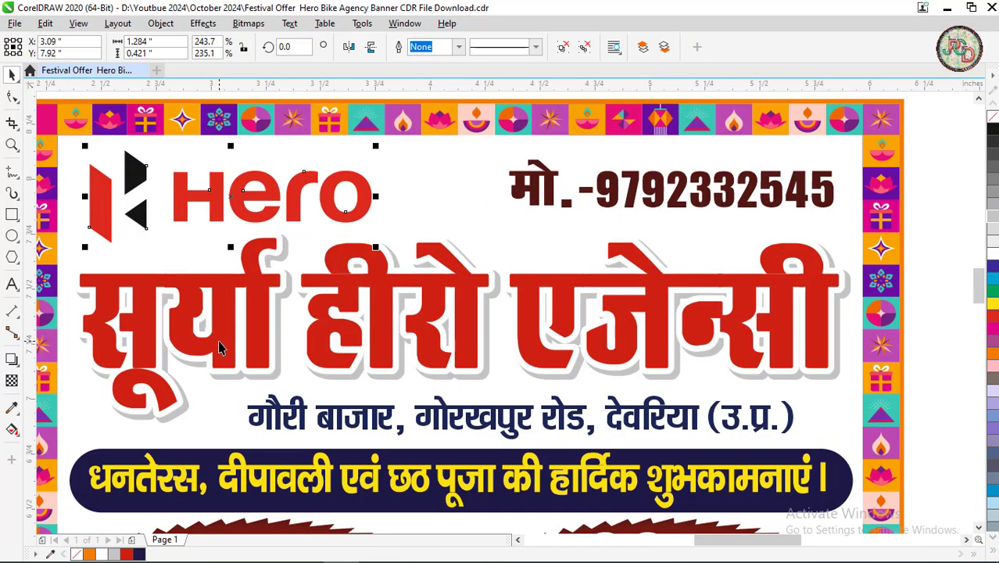
Move the headline's grey shadow copy to sit just behind the red Hindi letters.
left_click(219, 348)
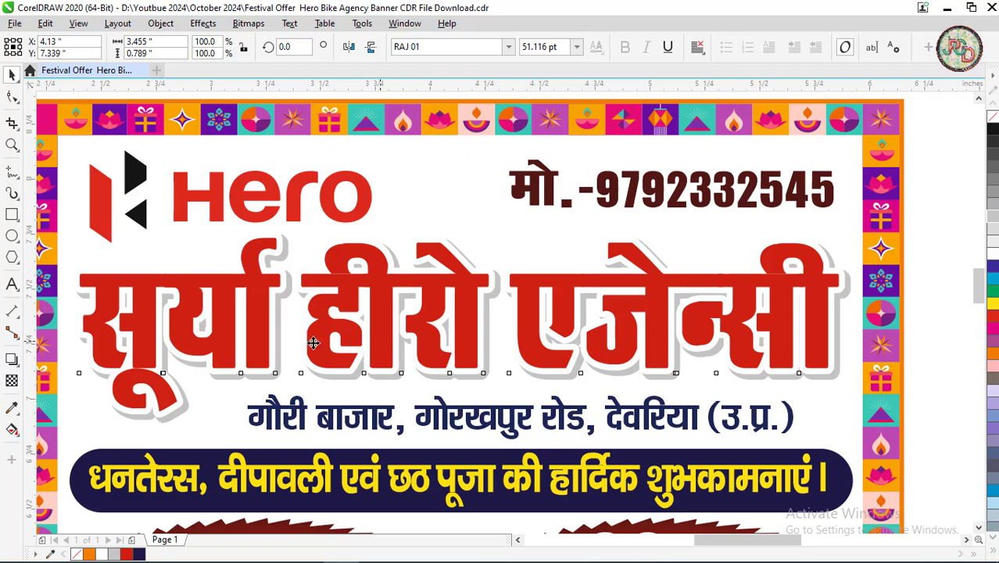
left_click_drag(312, 343, 745, 351)
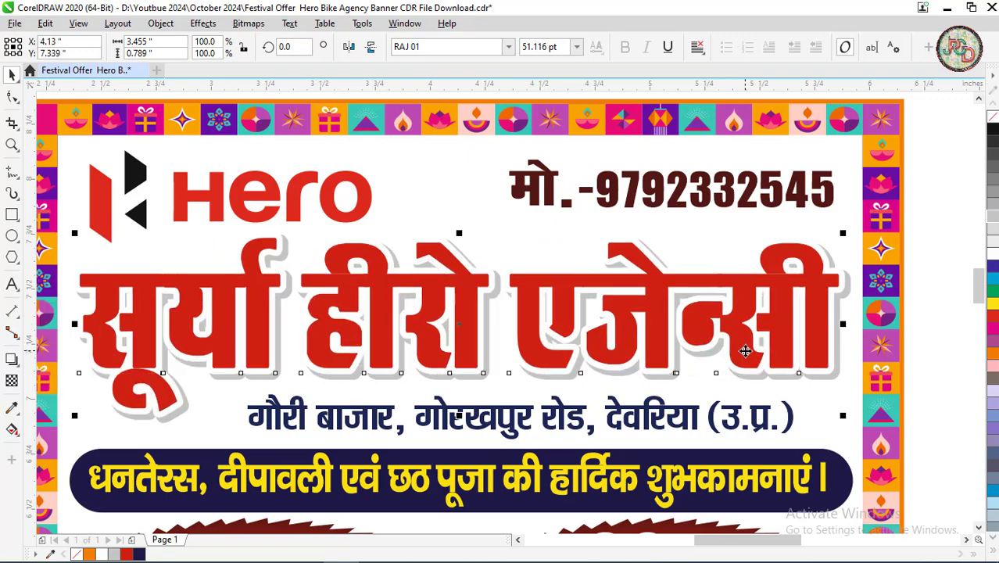
left_click_drag(745, 351, 699, 352)
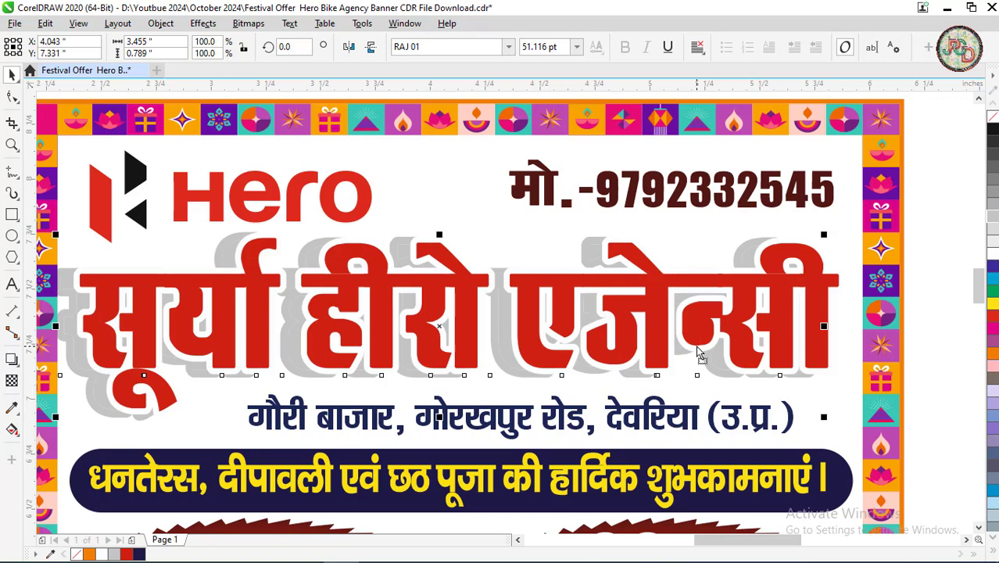
left_click_drag(785, 353, 832, 349)
key("Left")
key("Up")
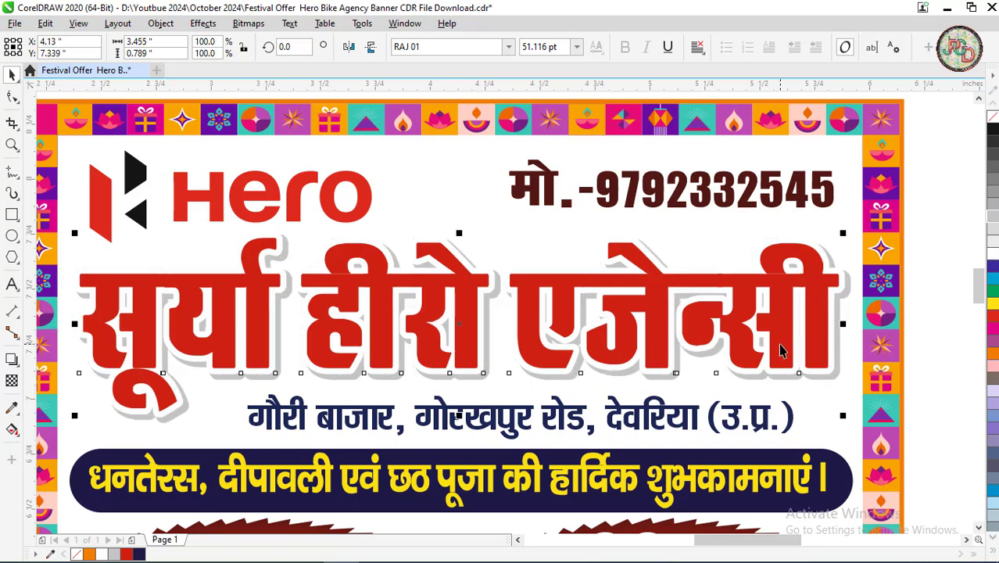
Inspect the address line's words गौरी, बाजार, गोरखपुर and the district and state in text editing.
left_click(630, 429)
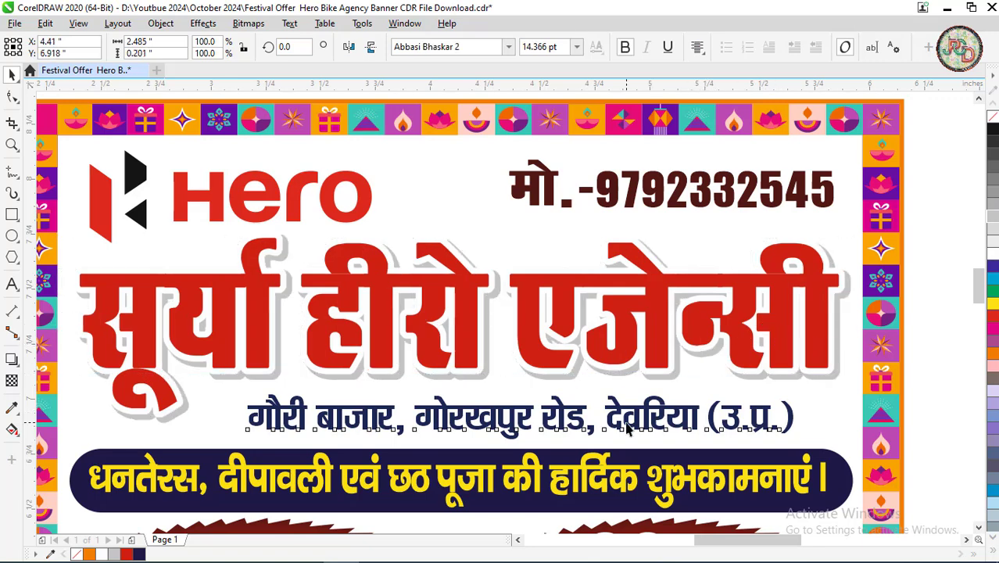
scroll(529, 448, "up", 1)
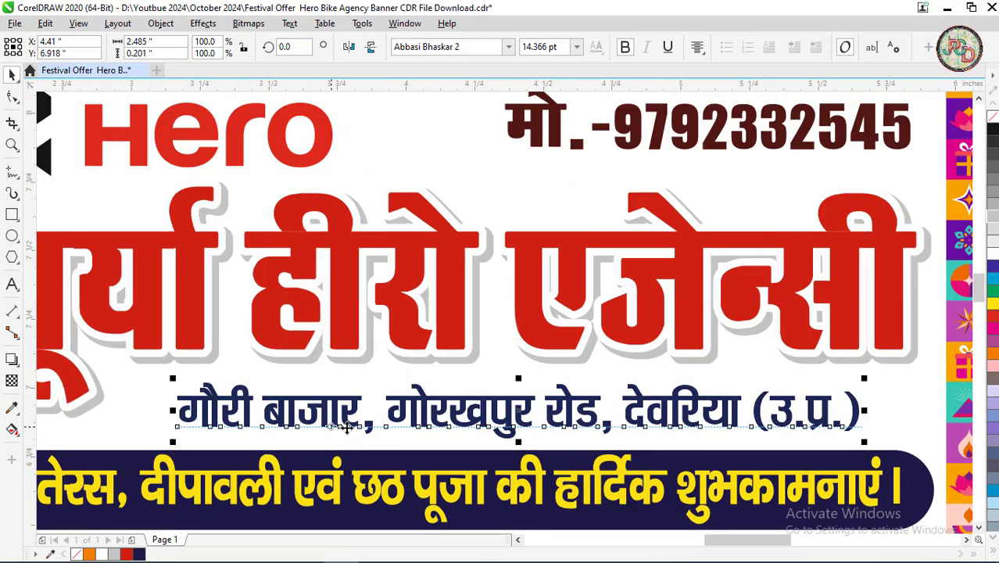
key("F8")
left_click_drag(179, 409, 264, 412)
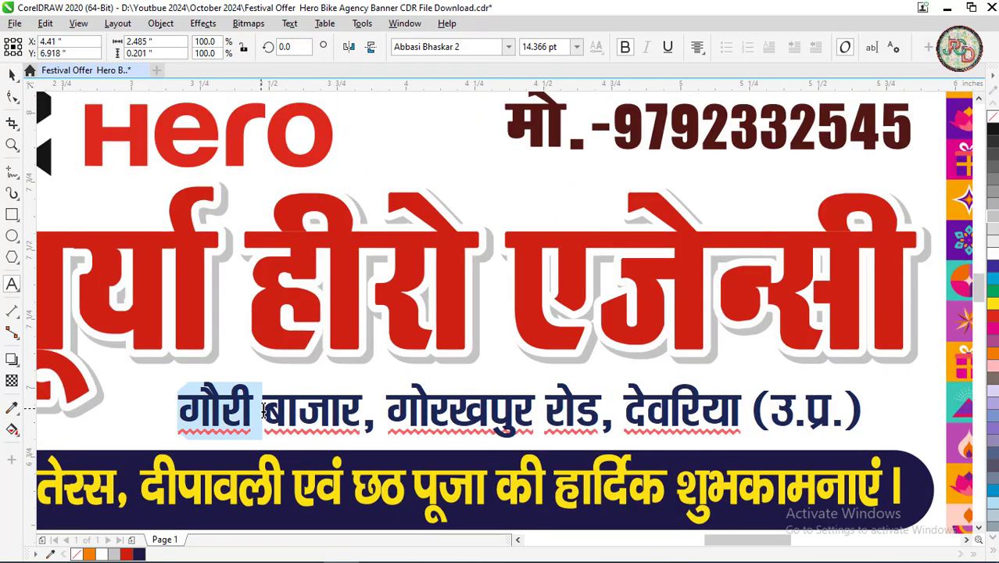
left_click(285, 411)
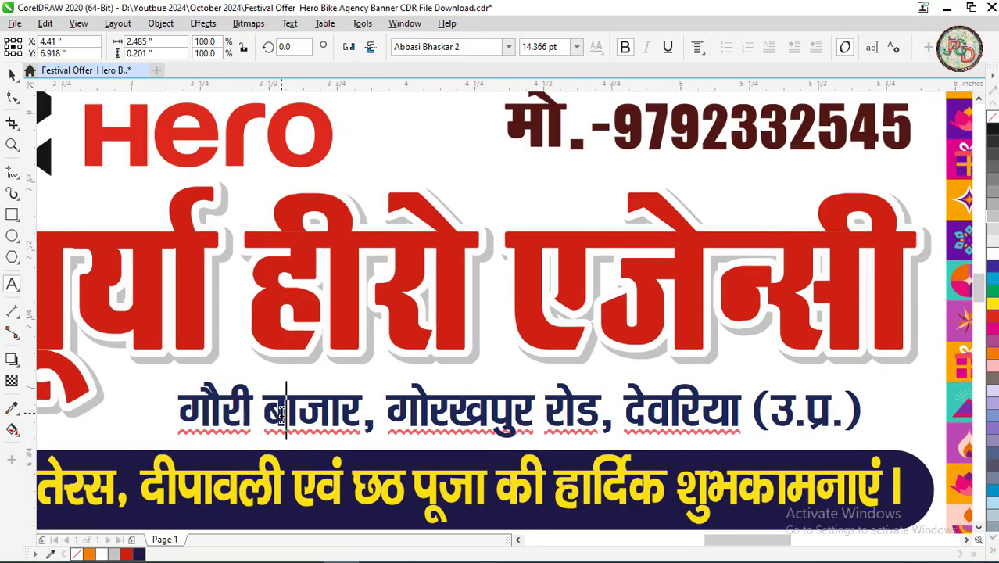
double_click(396, 413)
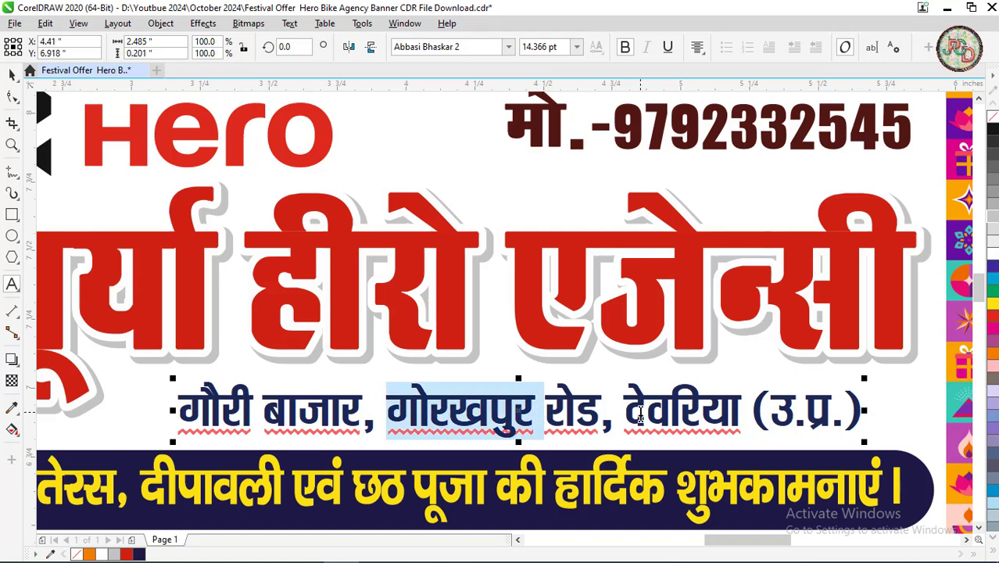
left_click_drag(626, 413, 826, 416)
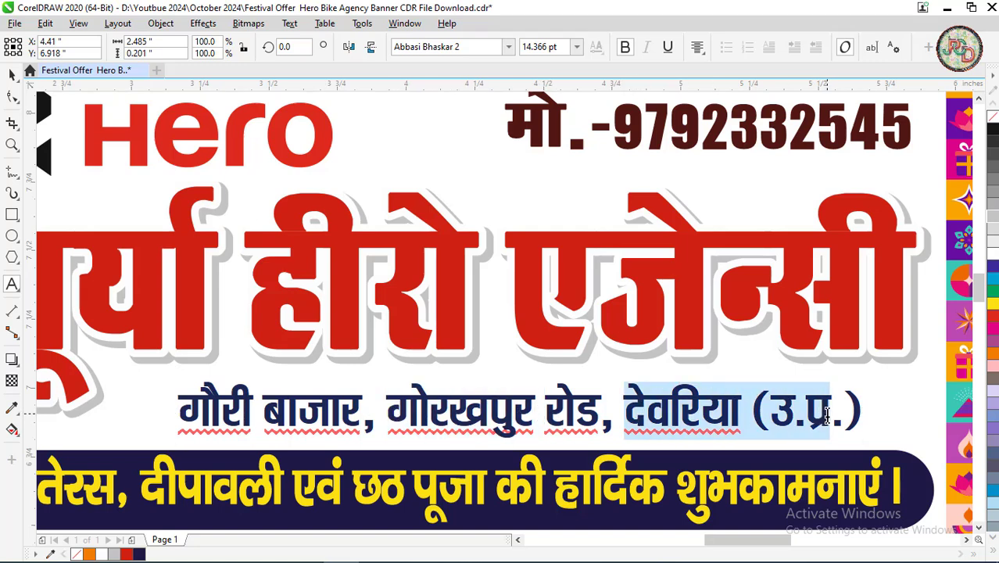
scroll(711, 337, "down", 2)
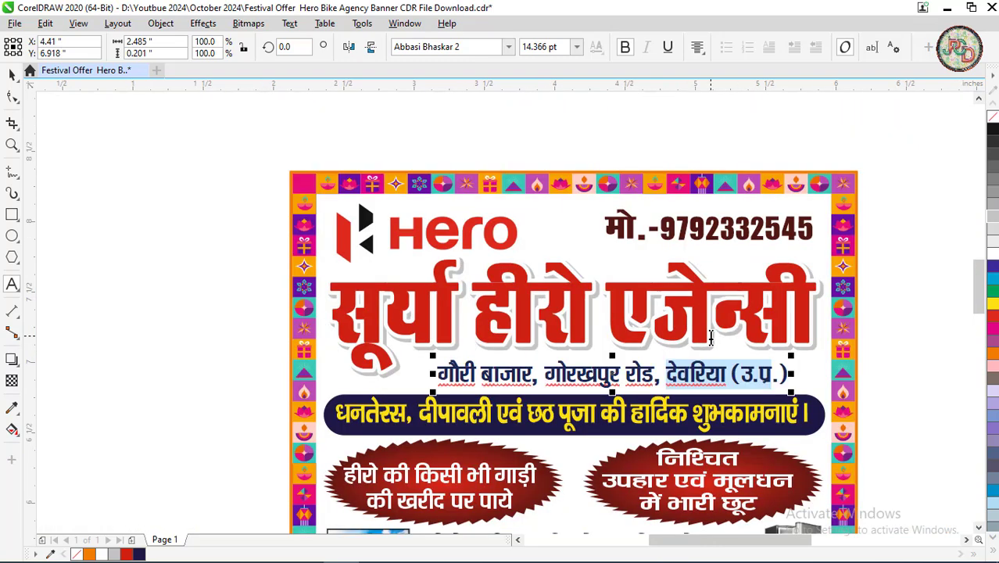
key("ctrl+space")
Check the festival greetings text and its dark rounded strip below the address.
scroll(574, 451, "up", 2)
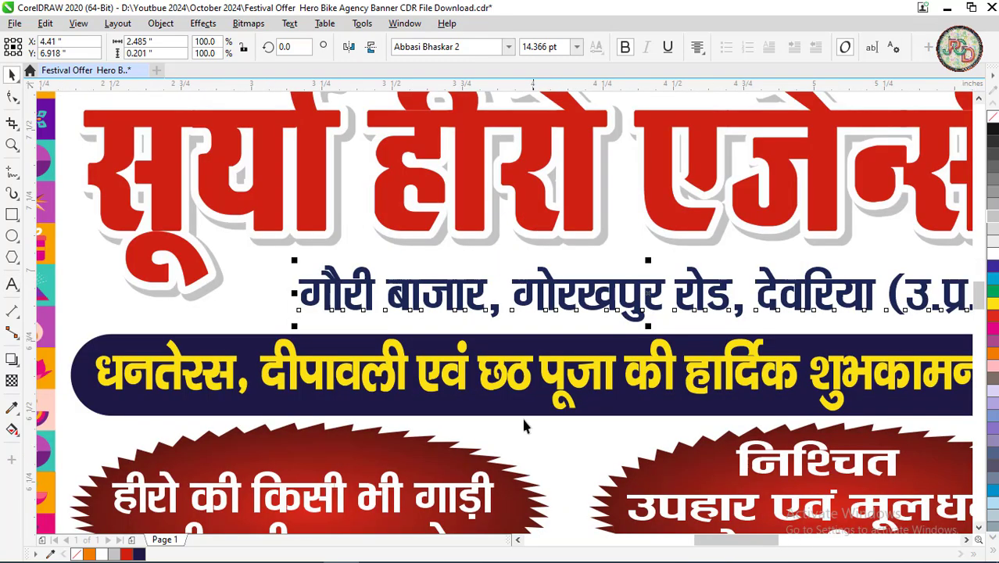
scroll(433, 412, "down", 1)
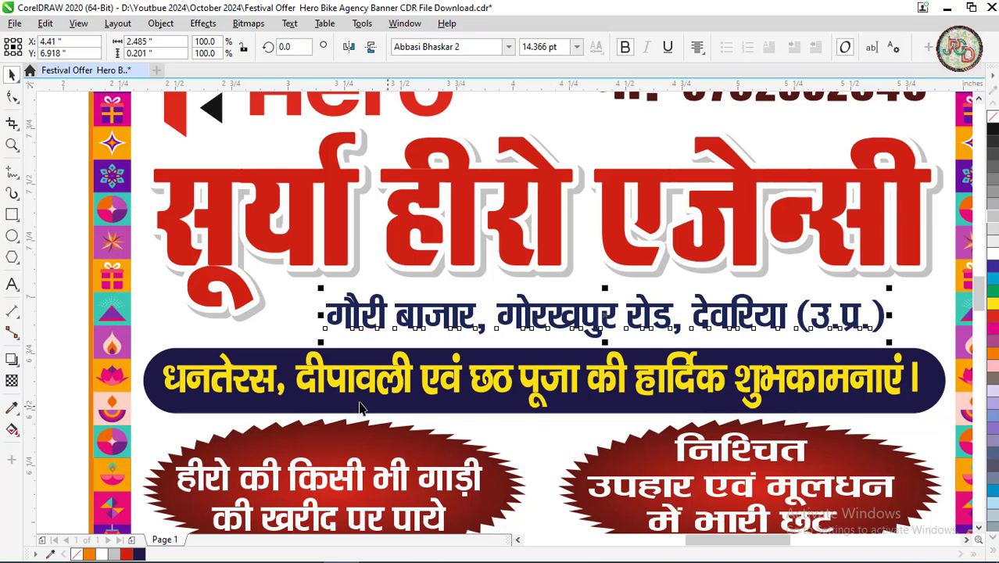
left_click(250, 384)
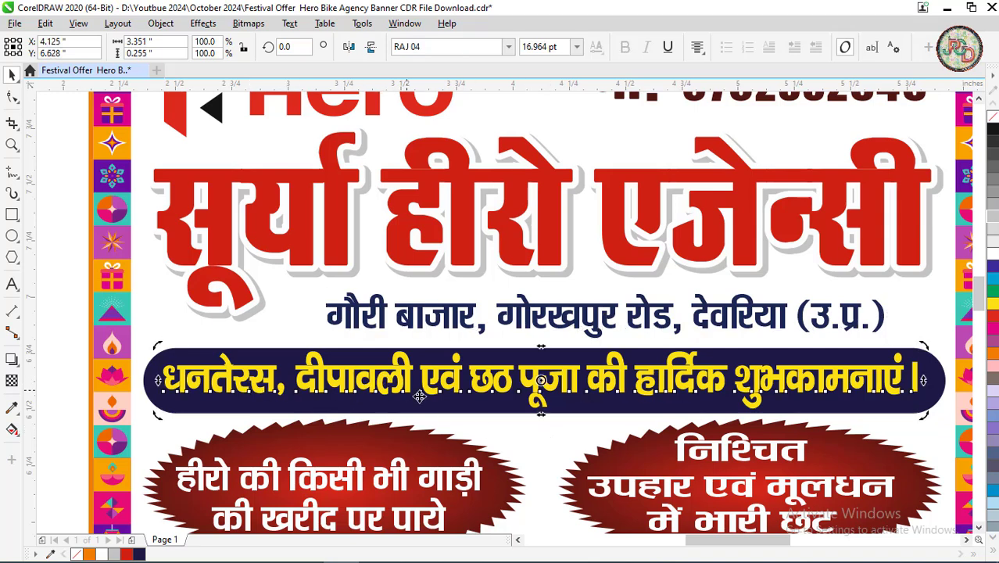
left_click(570, 394)
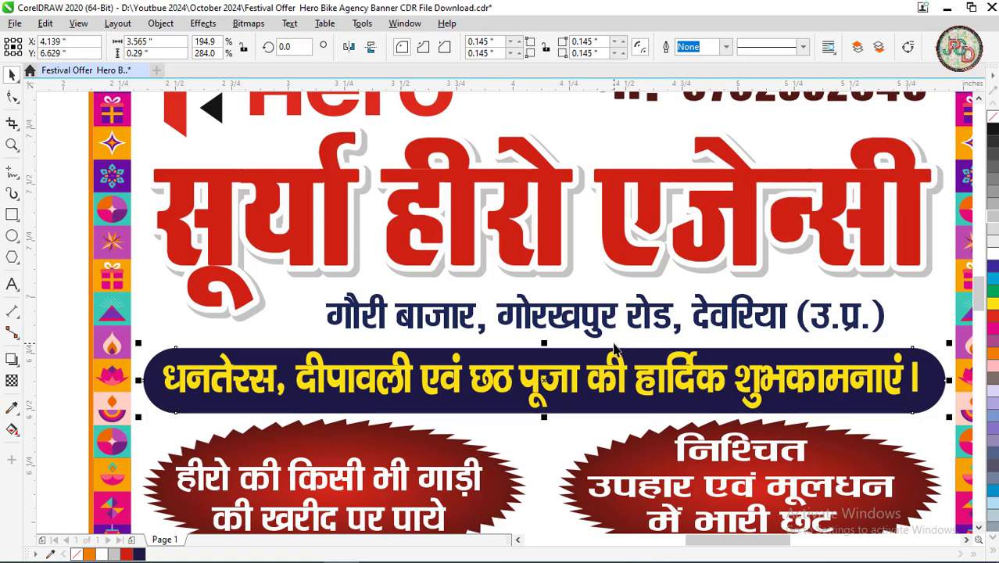
scroll(604, 369, "down", 3)
key("Escape")
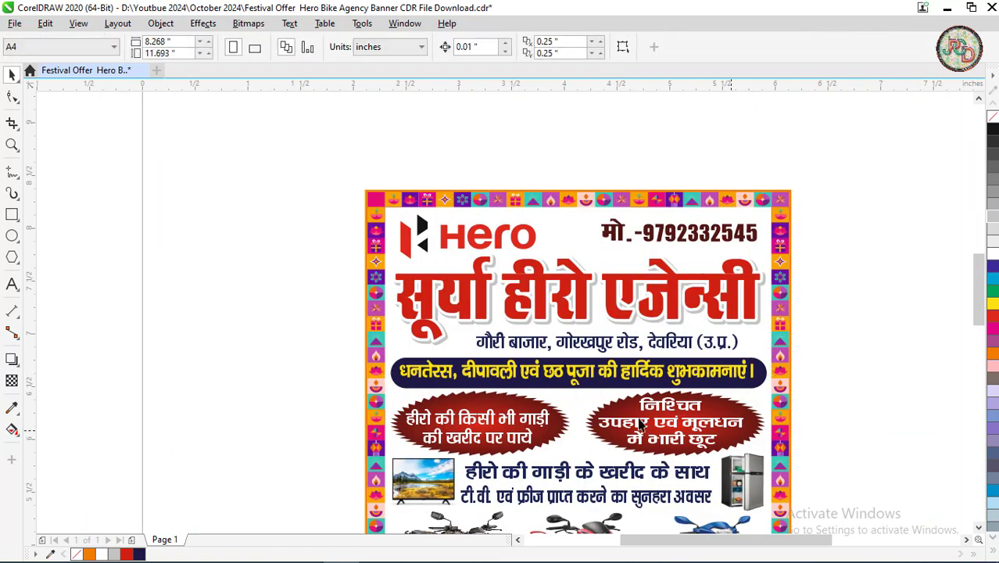
scroll(490, 456, "up", 2)
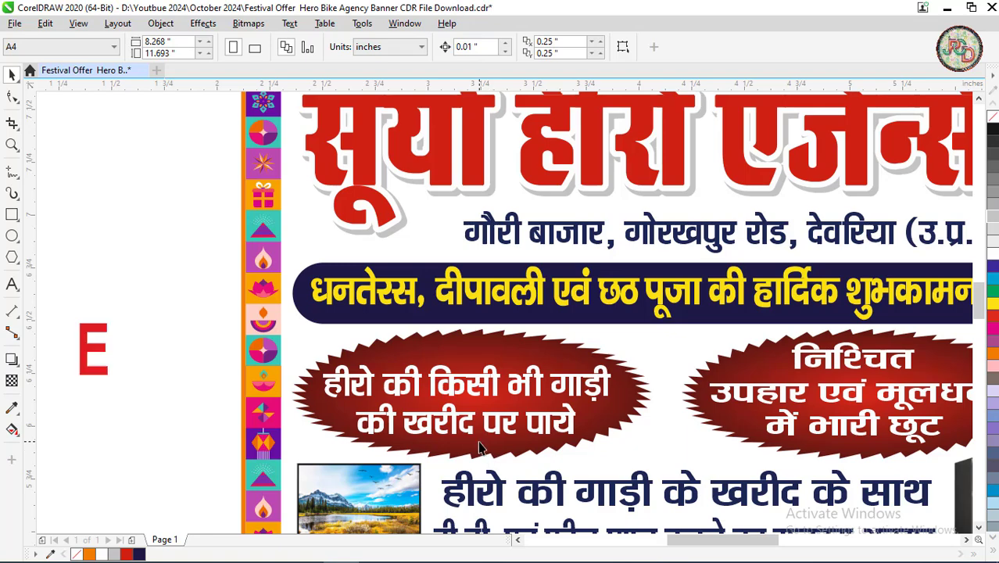
left_click(485, 443)
scroll(485, 442, "up", 2)
left_click(485, 426)
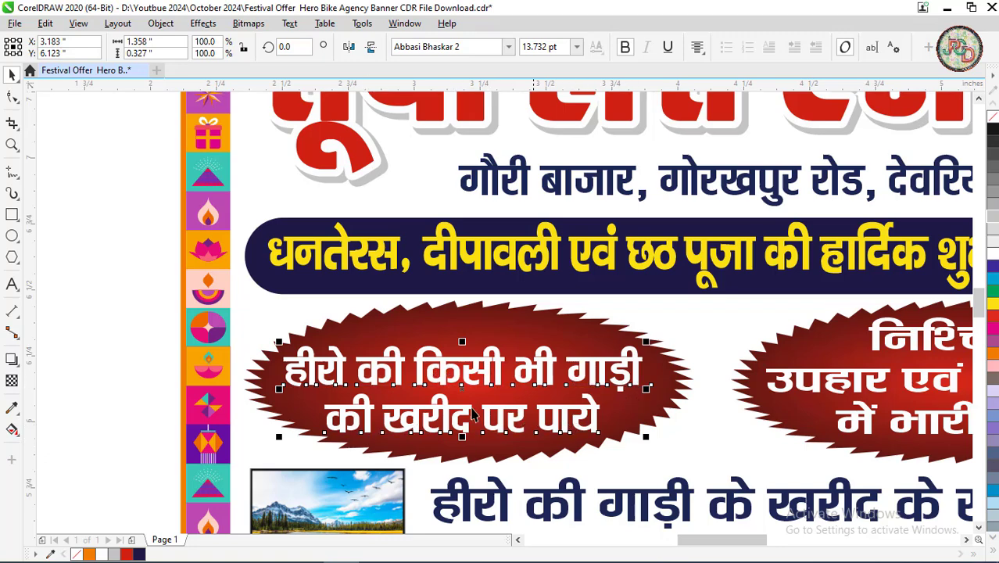
scroll(431, 379, "down", 2)
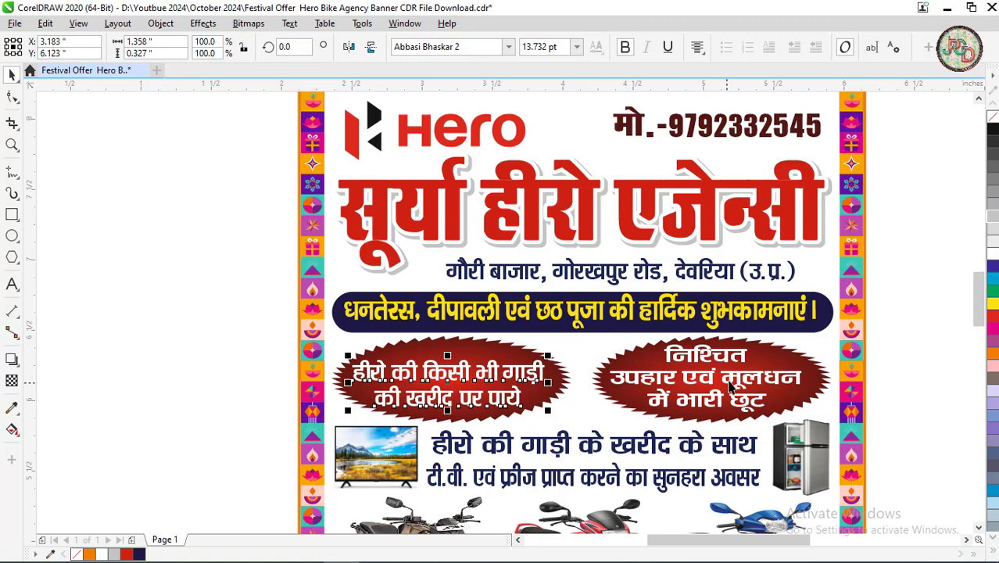
scroll(728, 385, "up", 2)
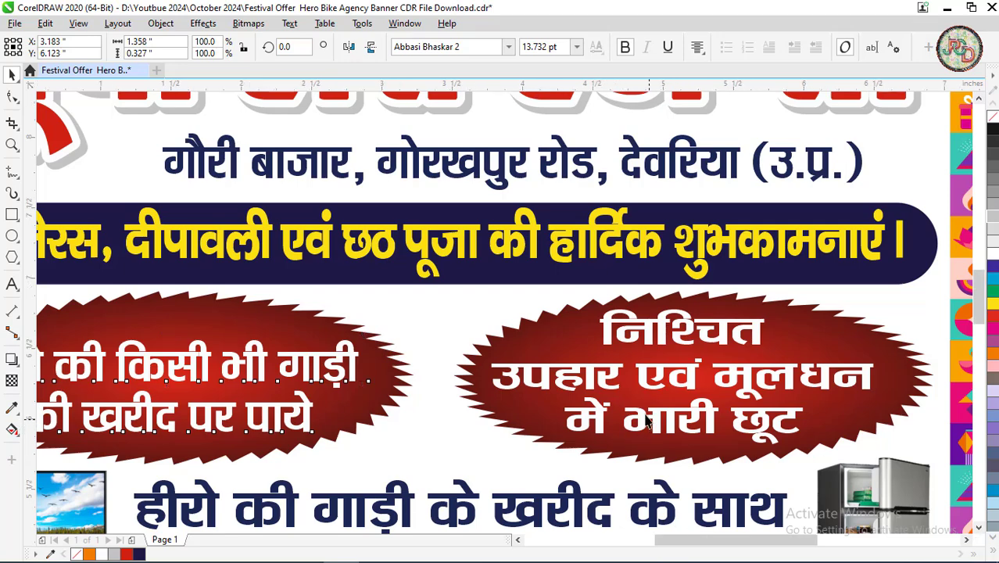
scroll(649, 434, "down", 2)
scroll(578, 489, "up", 2)
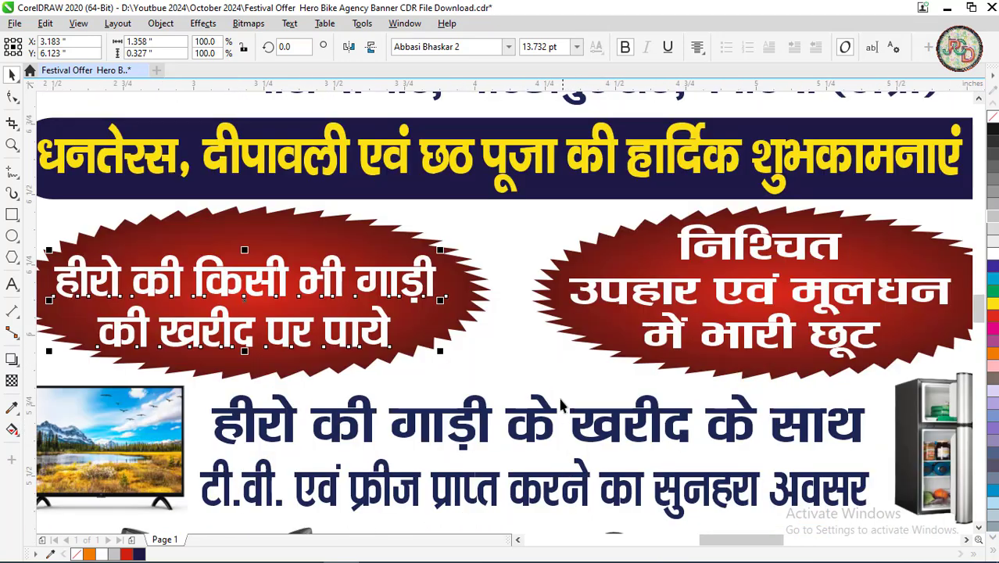
scroll(557, 392, "down", 2)
scroll(545, 454, "up", 2)
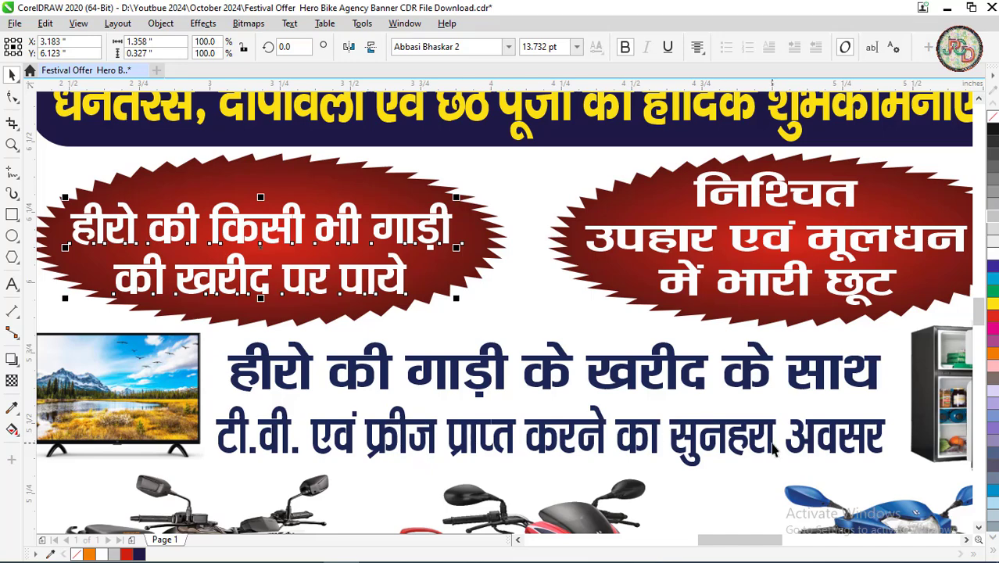
scroll(774, 448, "down", 2)
scroll(412, 452, "up", 2)
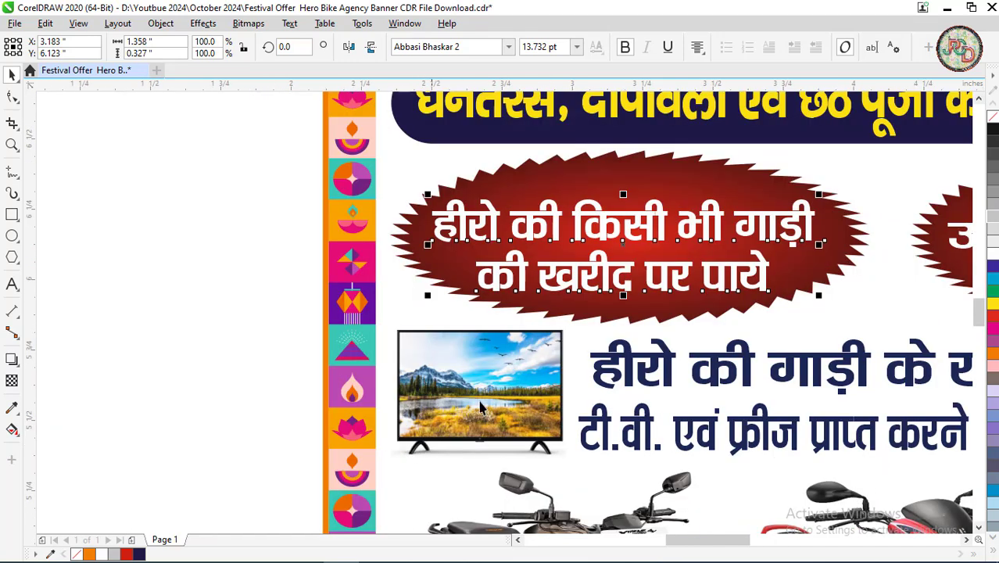
scroll(485, 406, "up", 1)
scroll(497, 399, "up", 2)
left_click(485, 394)
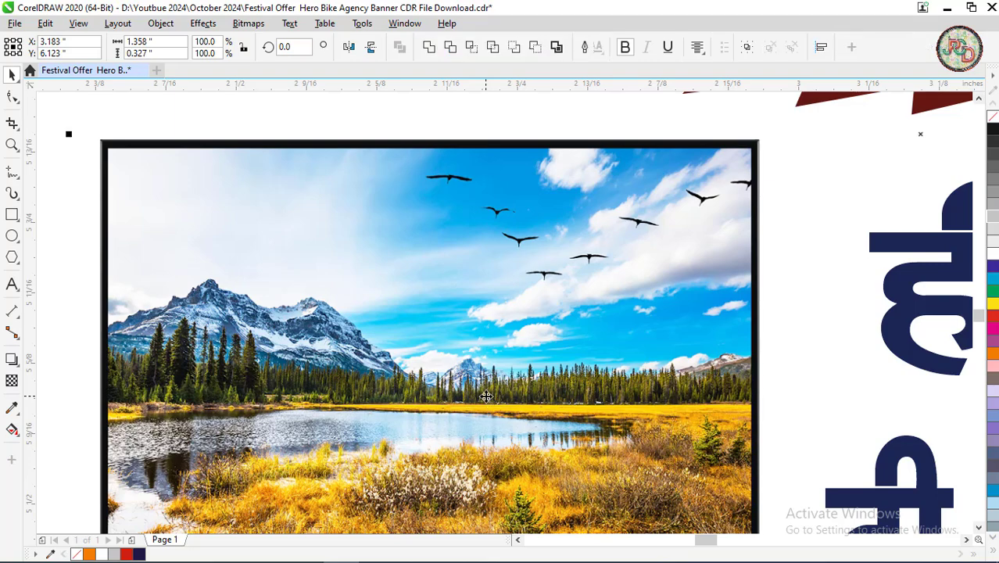
scroll(473, 359, "down", 1)
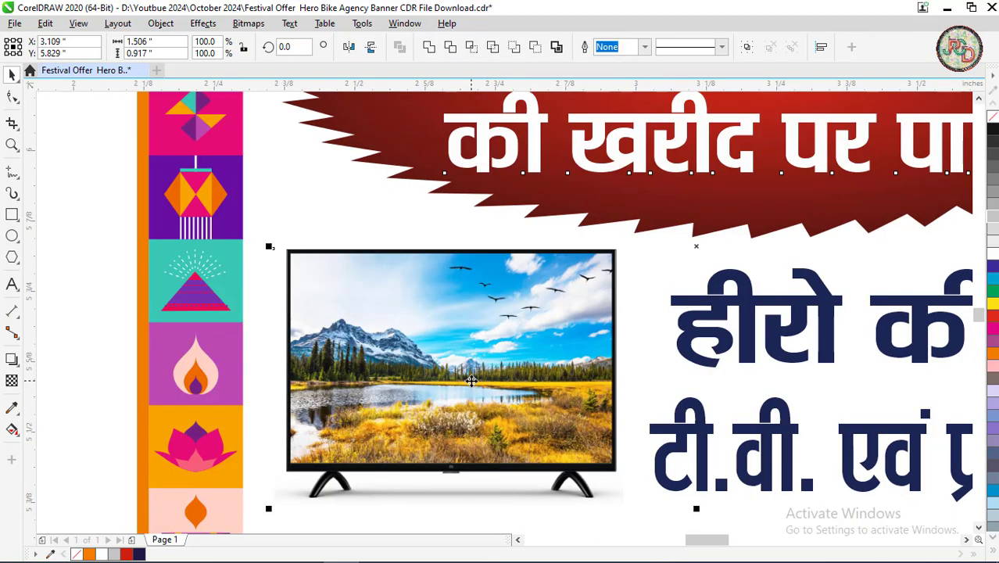
scroll(371, 355, "down", 3)
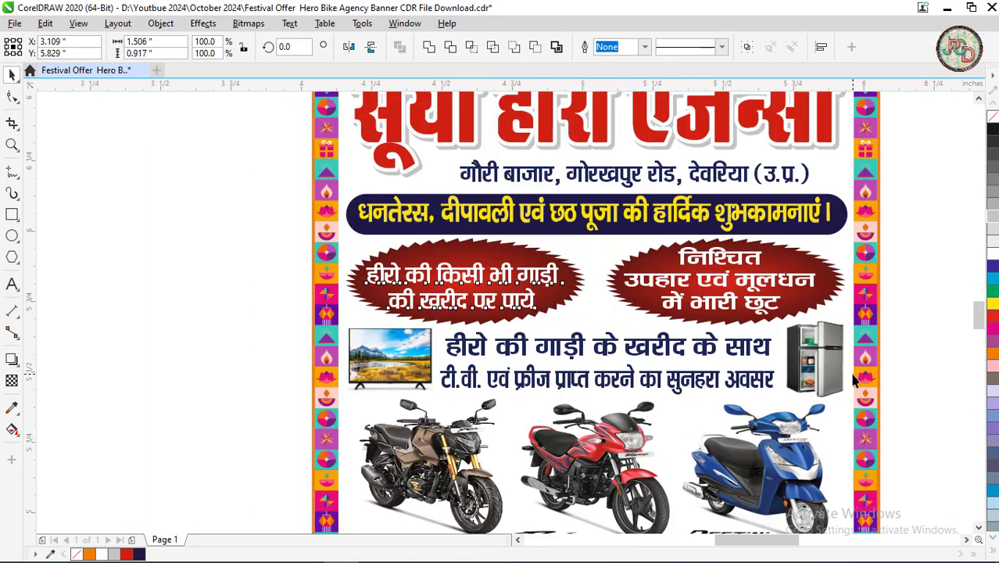
scroll(853, 380, "up", 1)
scroll(825, 380, "up", 1)
scroll(825, 379, "up", 1)
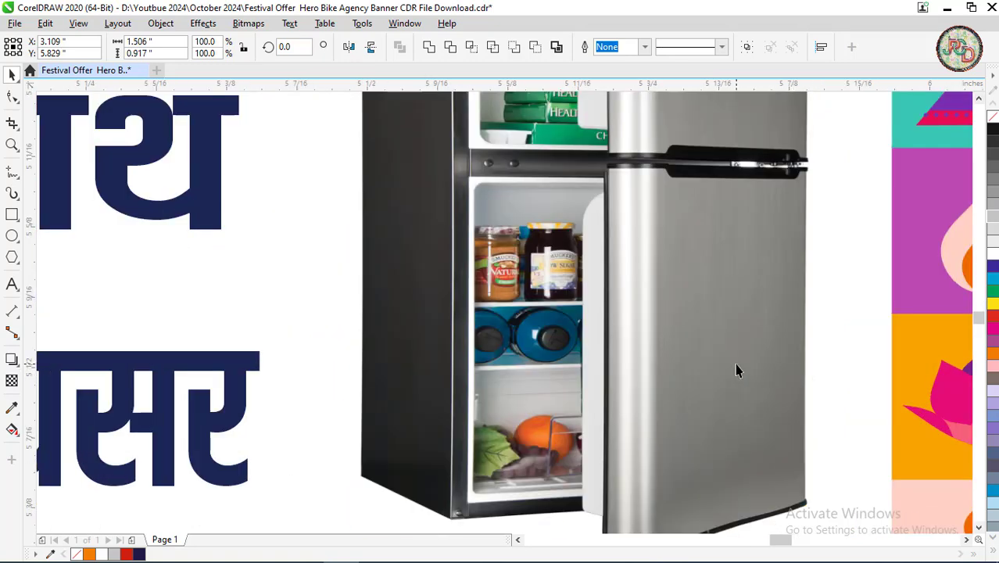
scroll(735, 370, "down", 1)
scroll(699, 336, "down", 1)
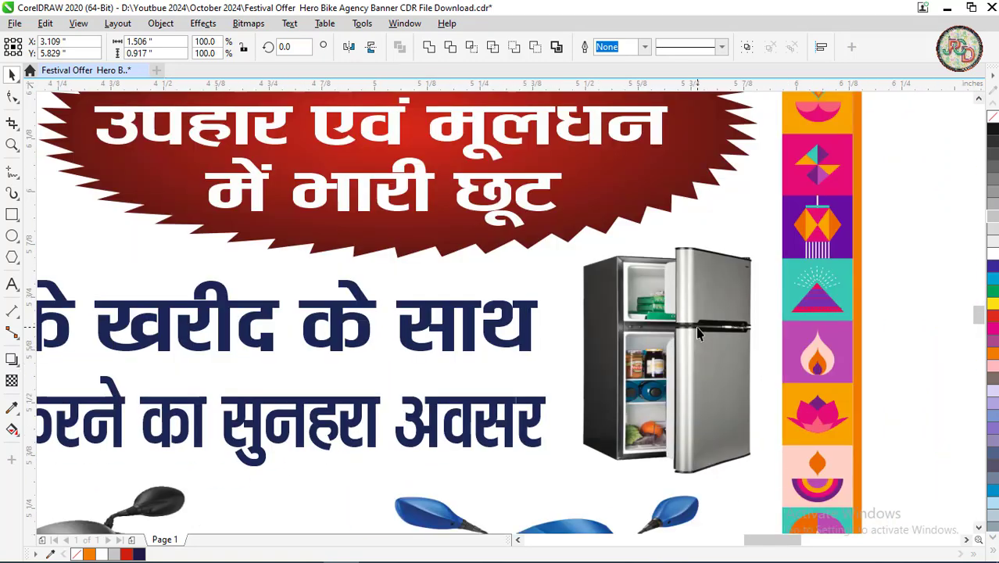
scroll(694, 351, "up", 1)
left_click(906, 376)
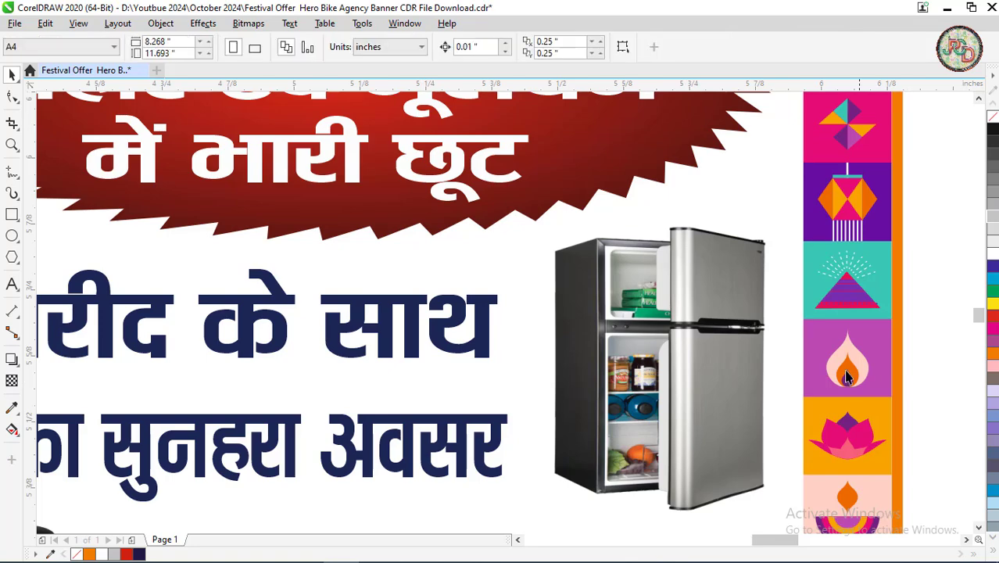
scroll(760, 338, "down", 2)
scroll(760, 338, "down", 2)
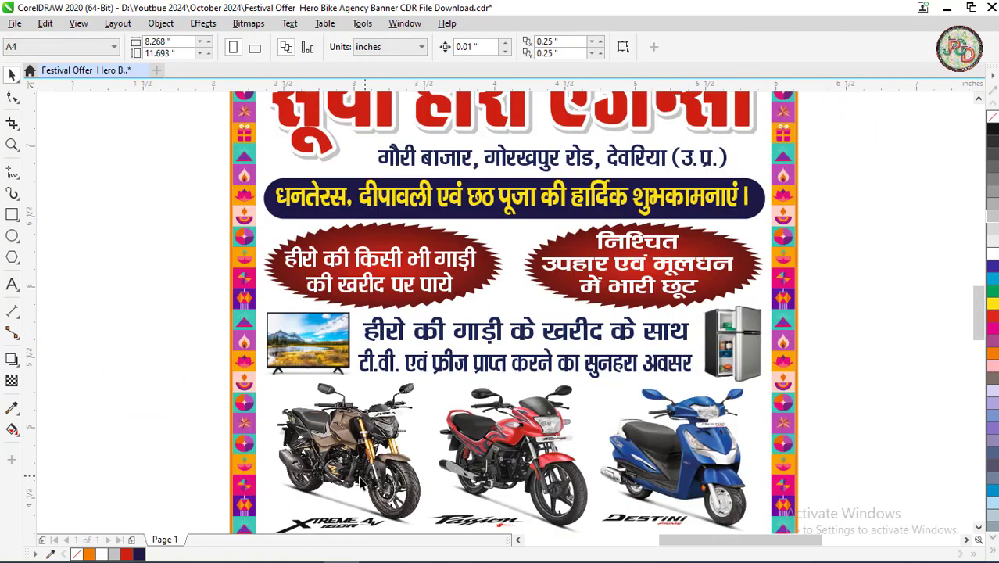
scroll(452, 370, "down", 1)
scroll(400, 420, "up", 1)
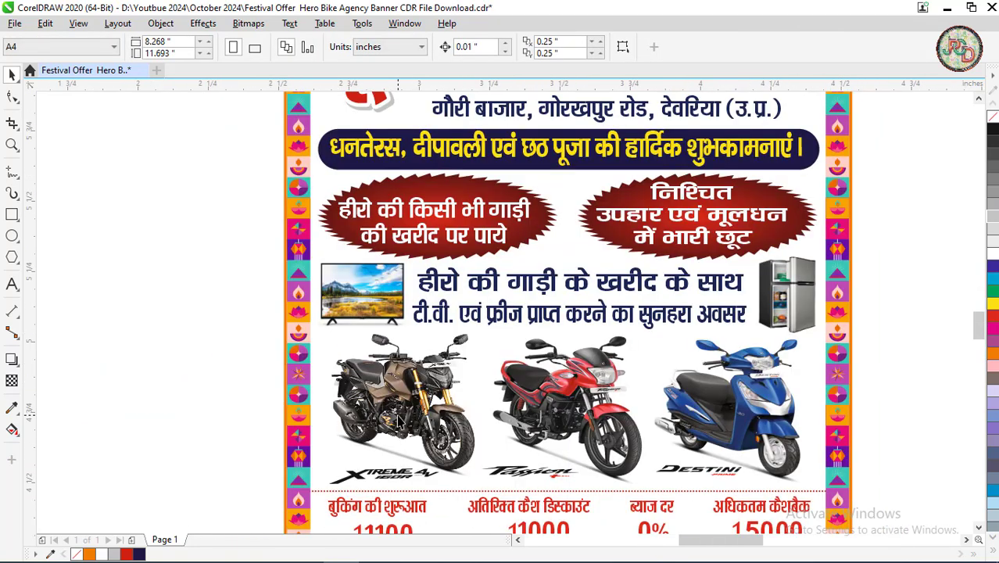
scroll(400, 421, "up", 1)
scroll(423, 373, "up", 1)
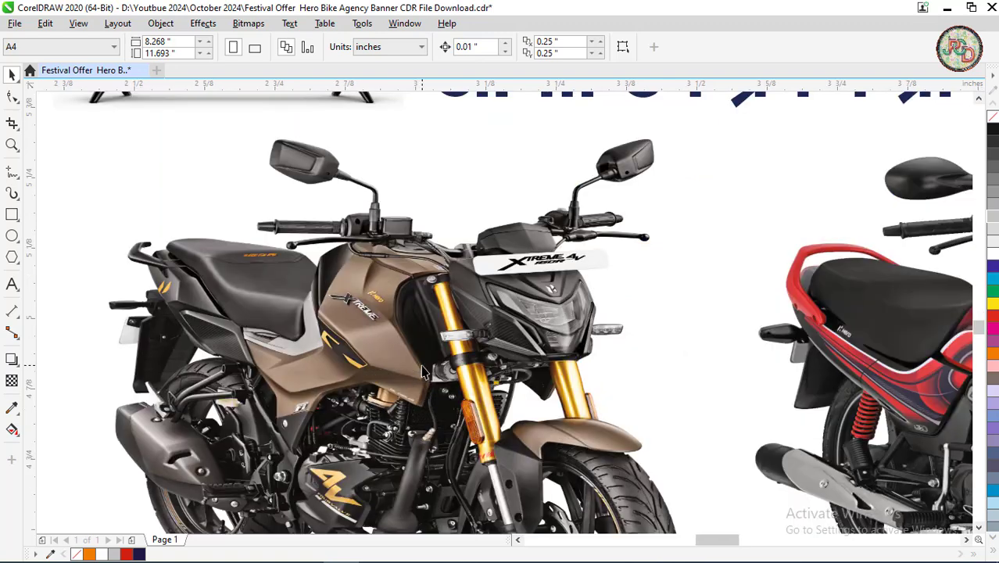
scroll(316, 366, "up", 1)
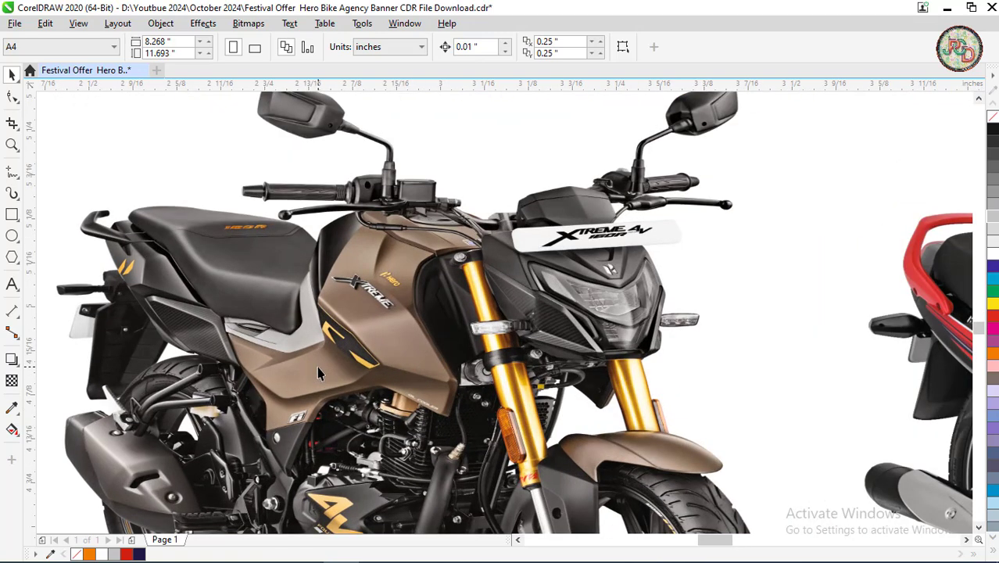
scroll(317, 366, "up", 1)
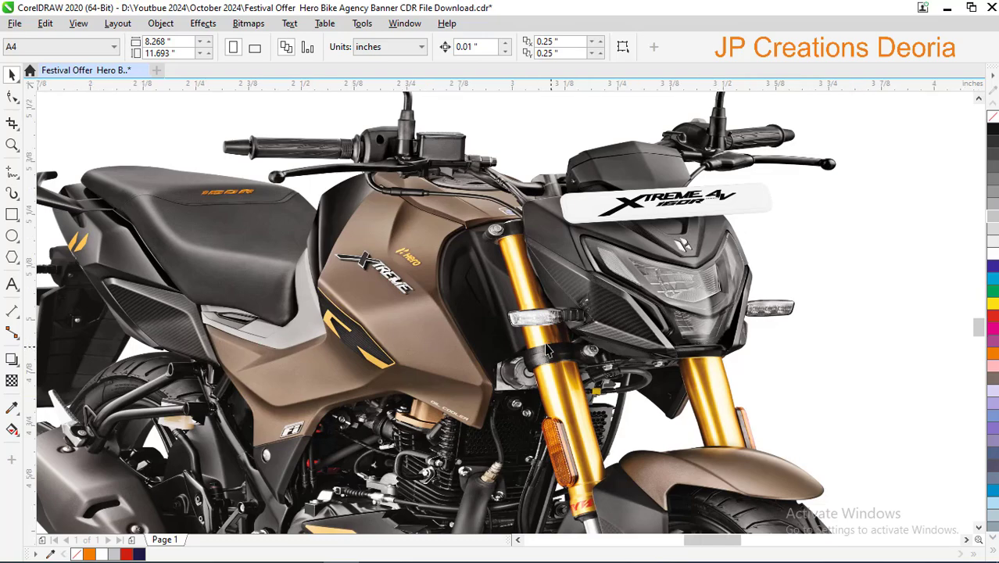
scroll(551, 352, "down", 3)
scroll(595, 460, "up", 1)
scroll(598, 461, "up", 1)
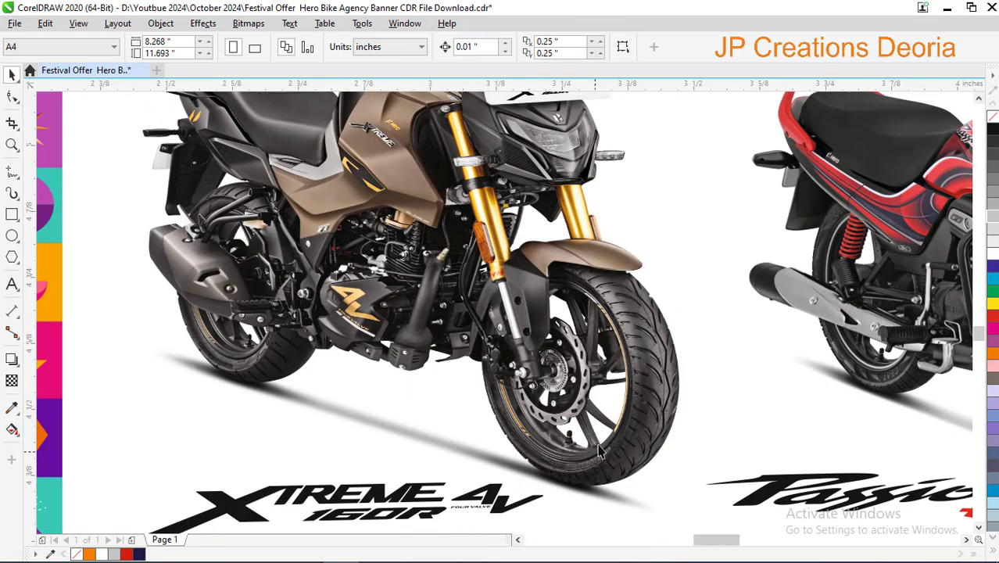
scroll(639, 407, "up", 1)
scroll(647, 361, "up", 1)
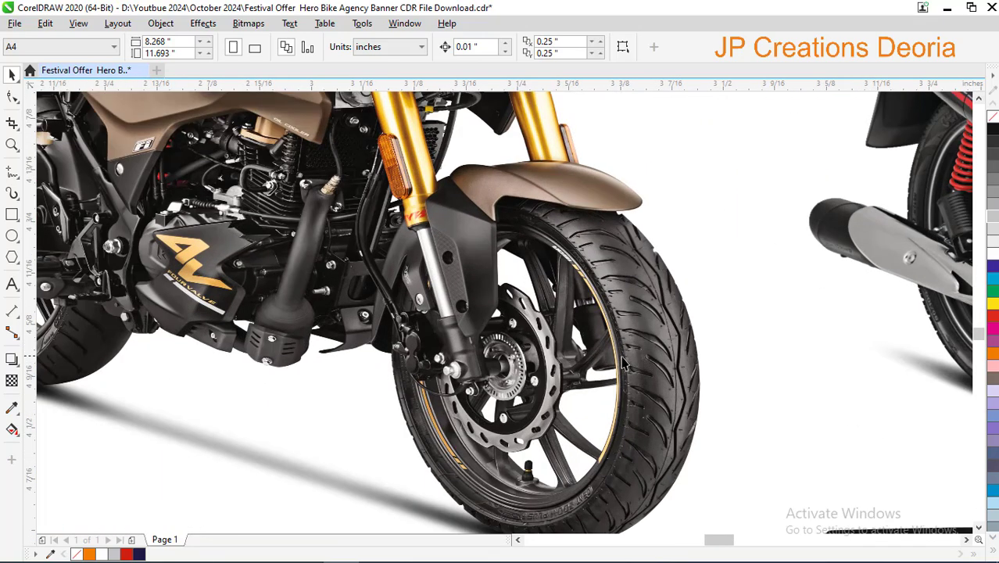
scroll(532, 378, "down", 5)
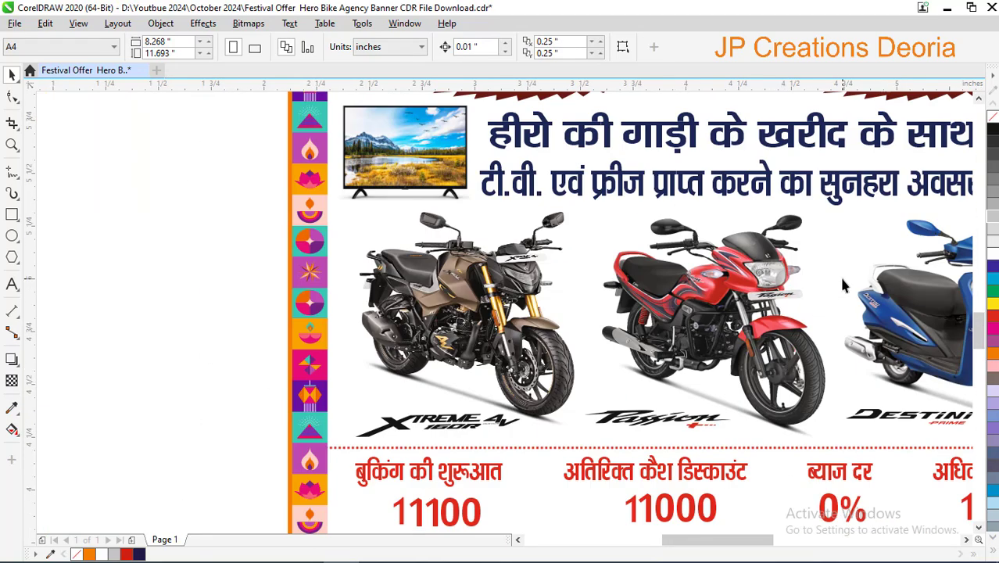
scroll(841, 281, "up", 1)
scroll(819, 257, "up", 1)
scroll(547, 256, "up", 1)
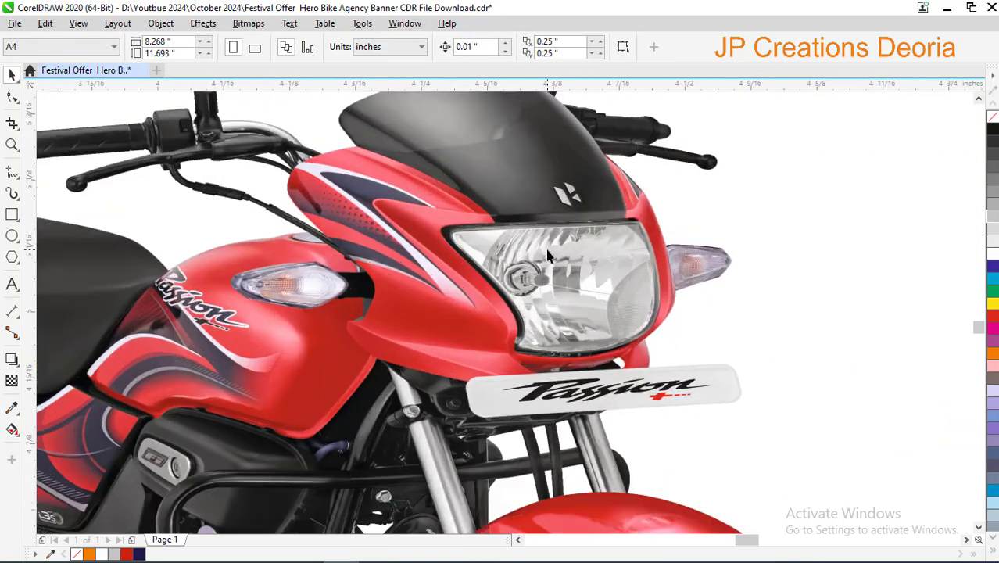
scroll(731, 284, "down", 1)
scroll(731, 284, "down", 1)
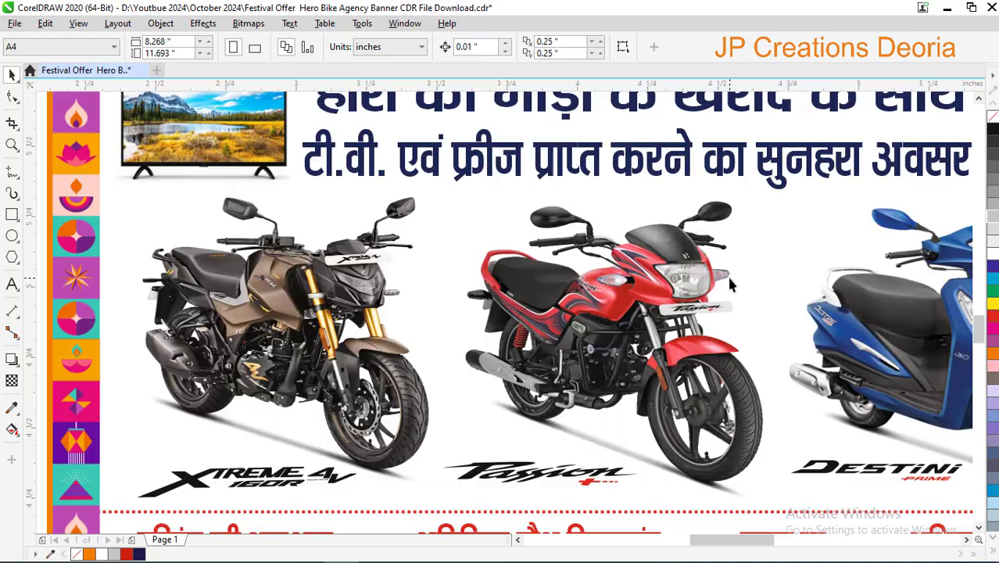
scroll(590, 335, "up", 1)
scroll(581, 328, "up", 1)
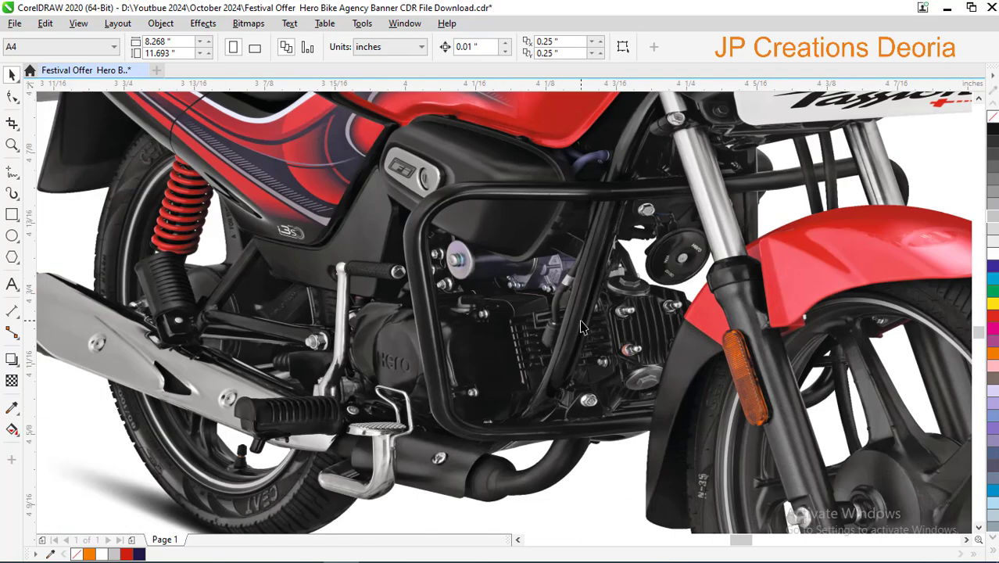
scroll(581, 328, "up", 1)
scroll(577, 305, "up", 1)
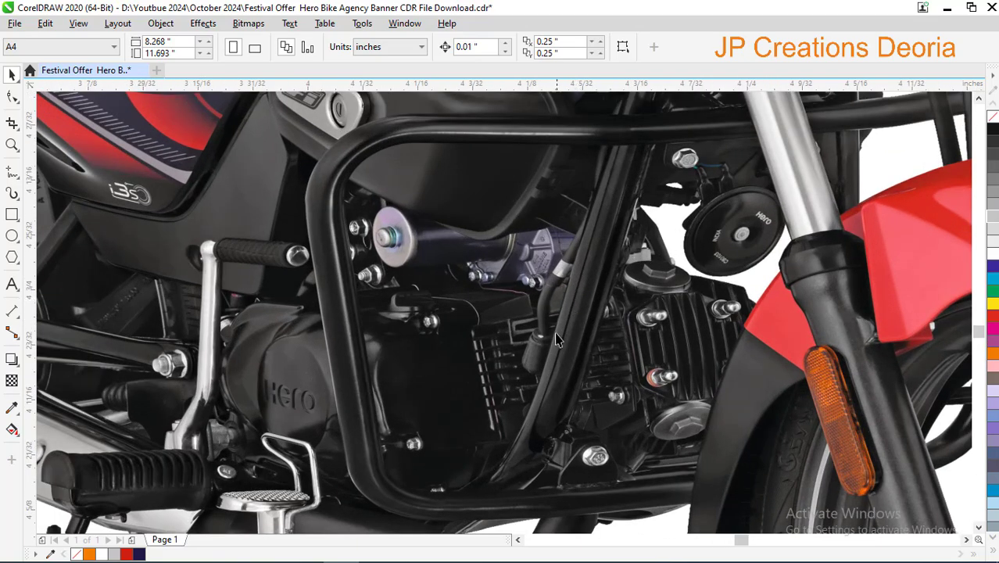
scroll(546, 348, "down", 1)
scroll(536, 354, "down", 1)
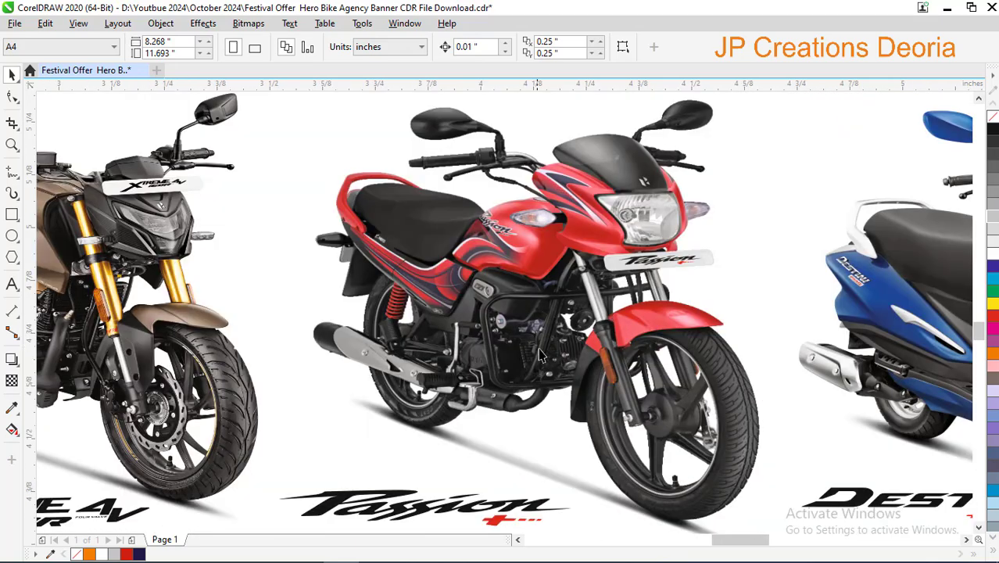
scroll(739, 451, "up", 1)
scroll(569, 394, "down", 1)
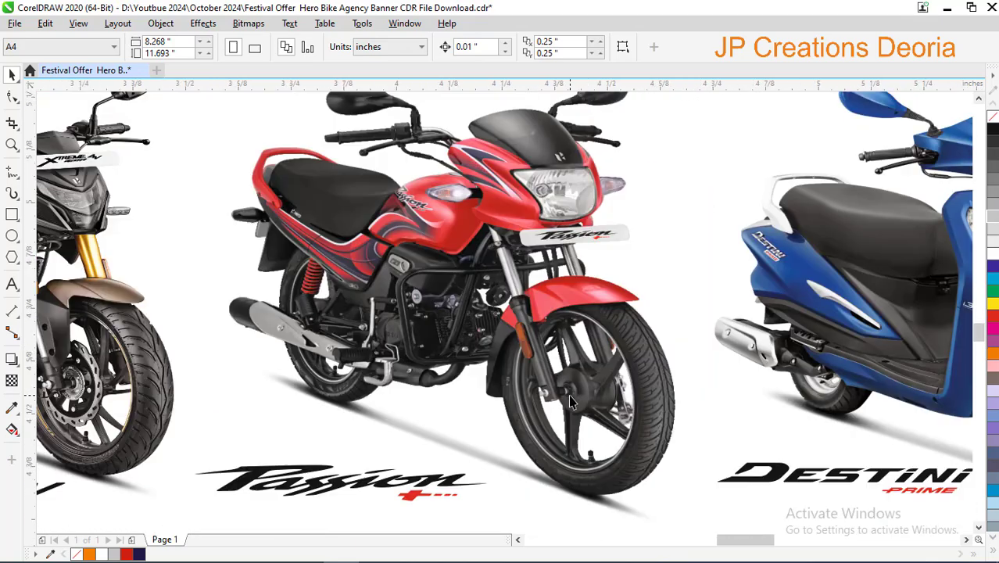
scroll(569, 397, "down", 1)
scroll(844, 329, "up", 1)
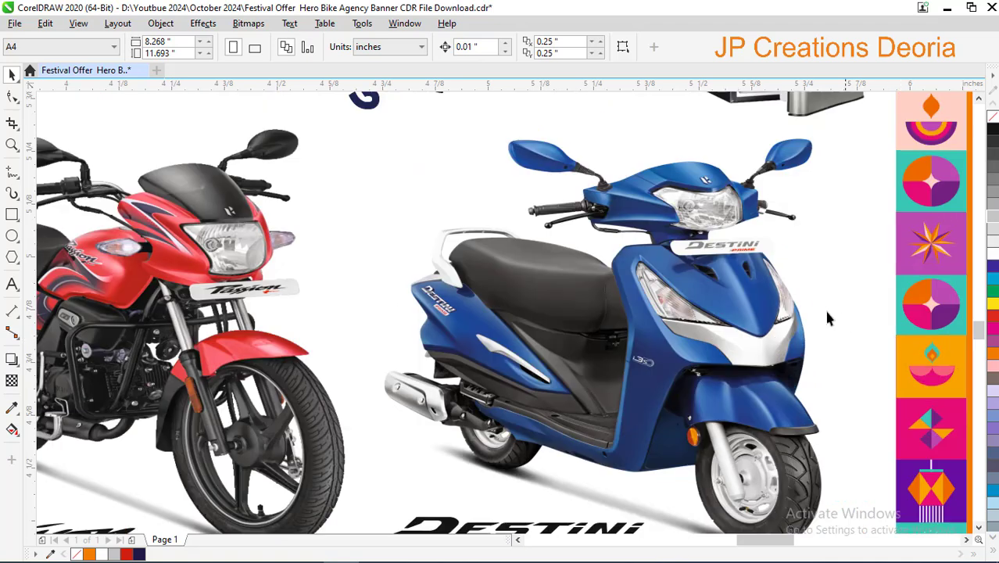
scroll(803, 285, "up", 1)
scroll(779, 197, "up", 1)
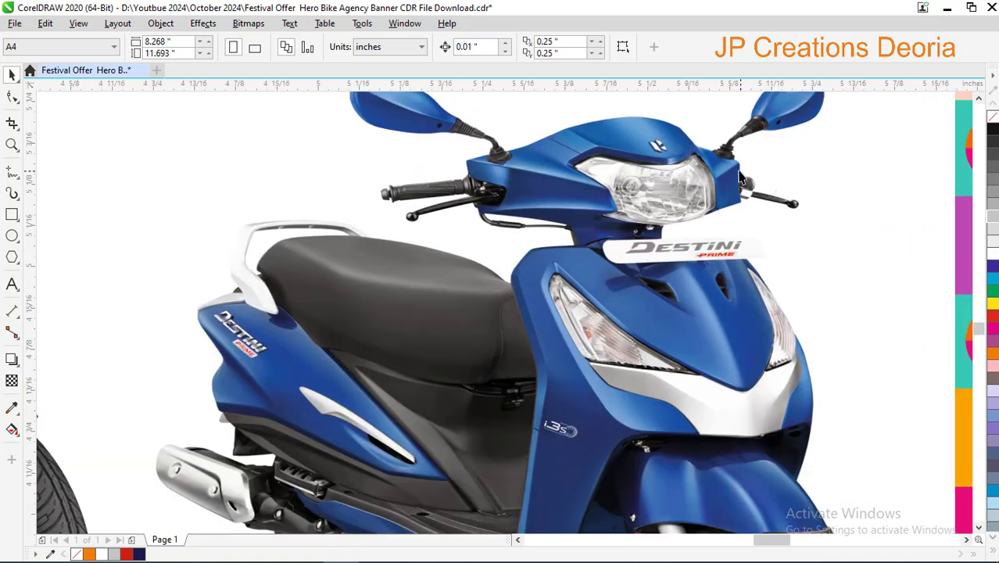
scroll(741, 178, "up", 1)
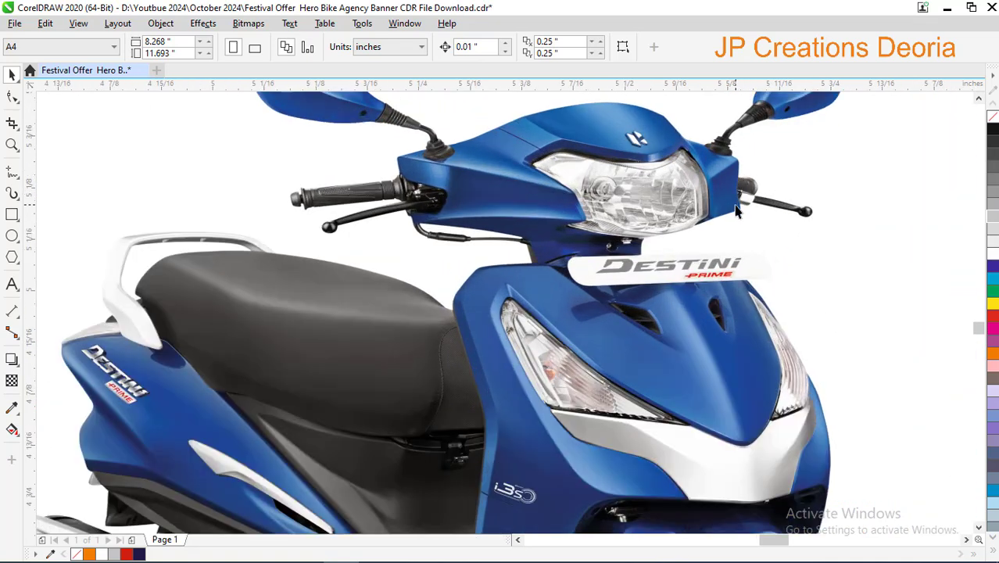
scroll(699, 180, "up", 1)
scroll(669, 219, "down", 1)
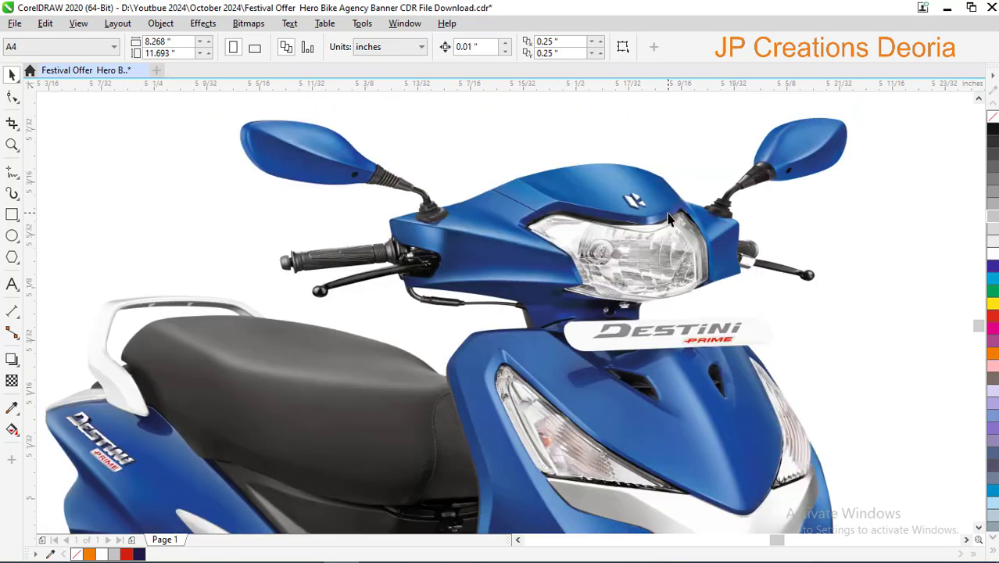
scroll(668, 219, "up", 1)
scroll(668, 218, "down", 2)
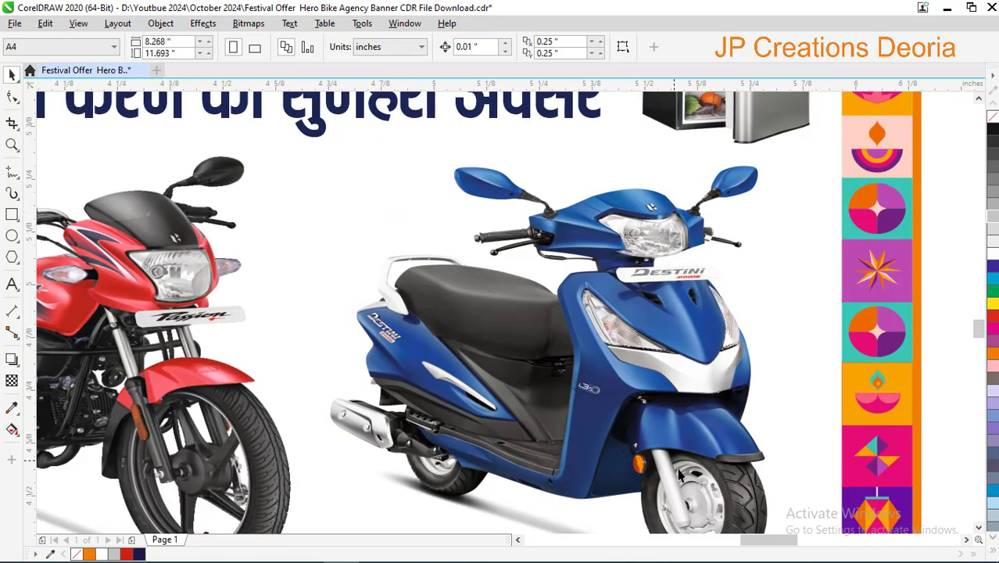
scroll(679, 474, "up", 1)
scroll(680, 474, "up", 1)
scroll(679, 474, "down", 1)
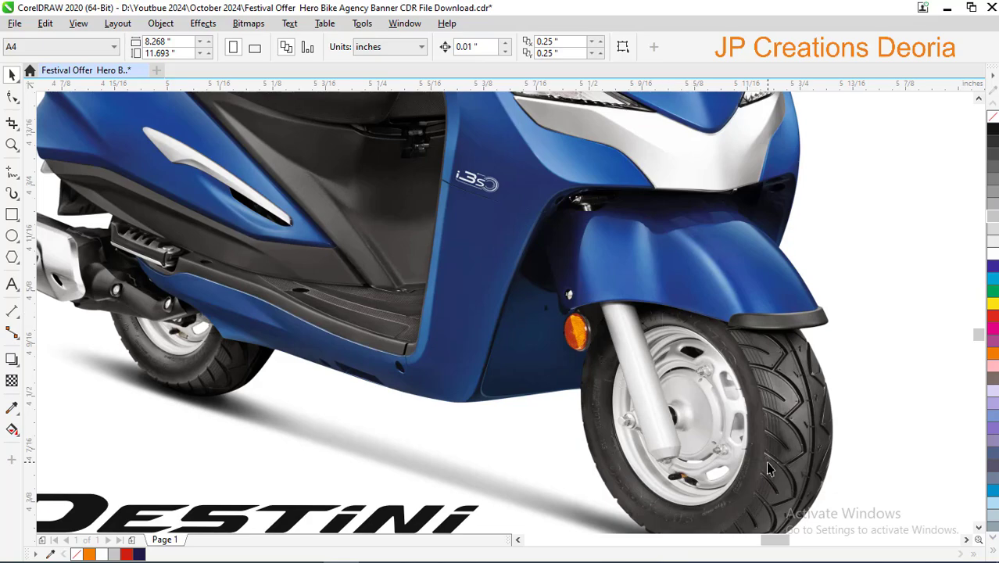
scroll(768, 467, "up", 1)
scroll(840, 489, "up", 1)
scroll(779, 414, "down", 1)
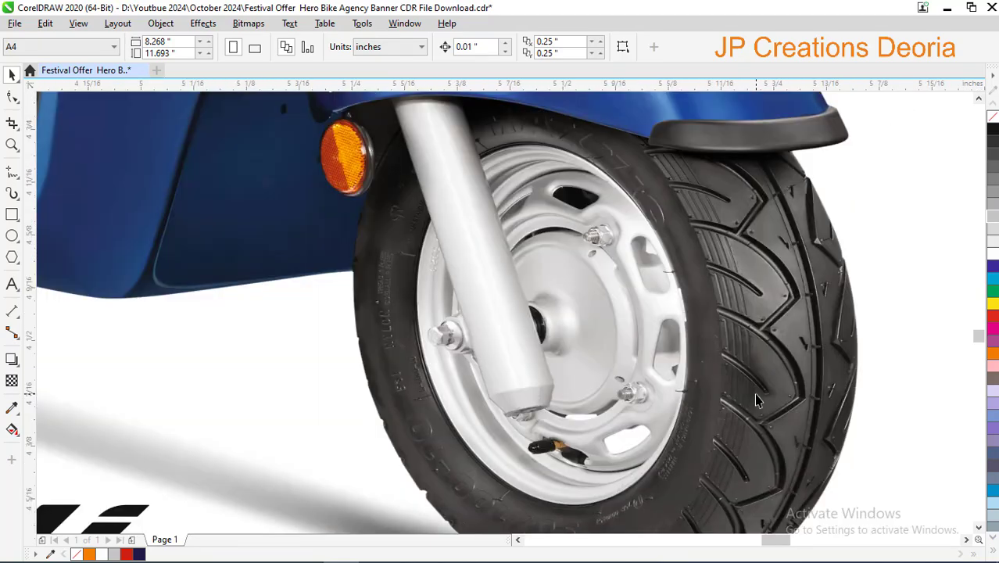
scroll(754, 398, "down", 1)
scroll(719, 419, "down", 1)
scroll(690, 441, "down", 1)
scroll(690, 443, "up", 1)
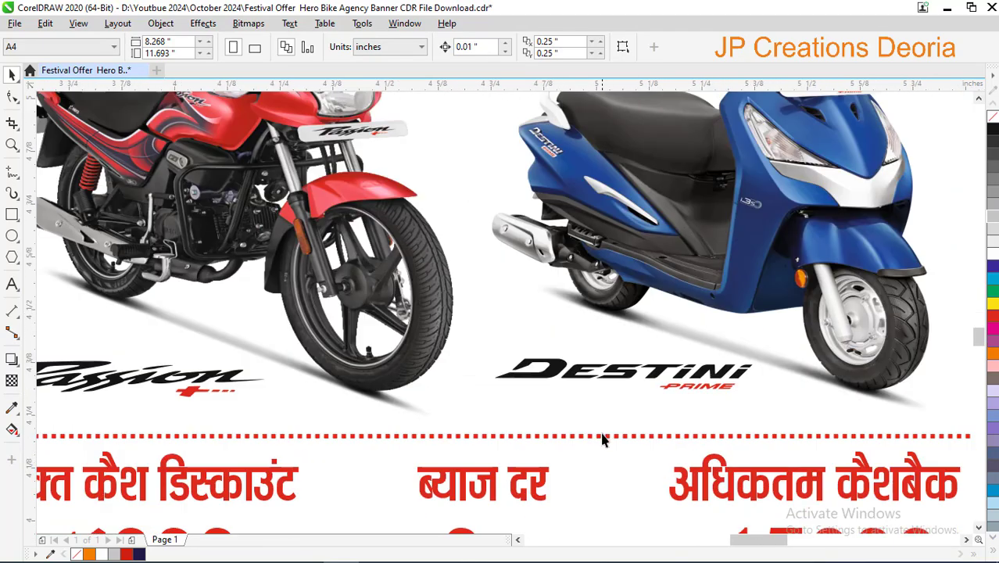
scroll(646, 391, "up", 1)
scroll(684, 403, "up", 1)
scroll(684, 401, "down", 1)
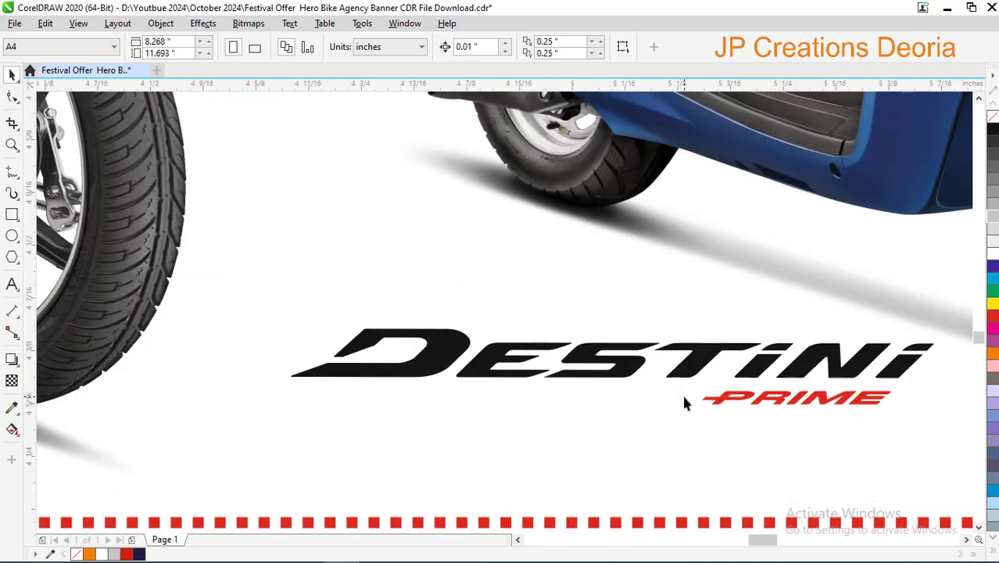
scroll(678, 387, "down", 1)
left_click(677, 385)
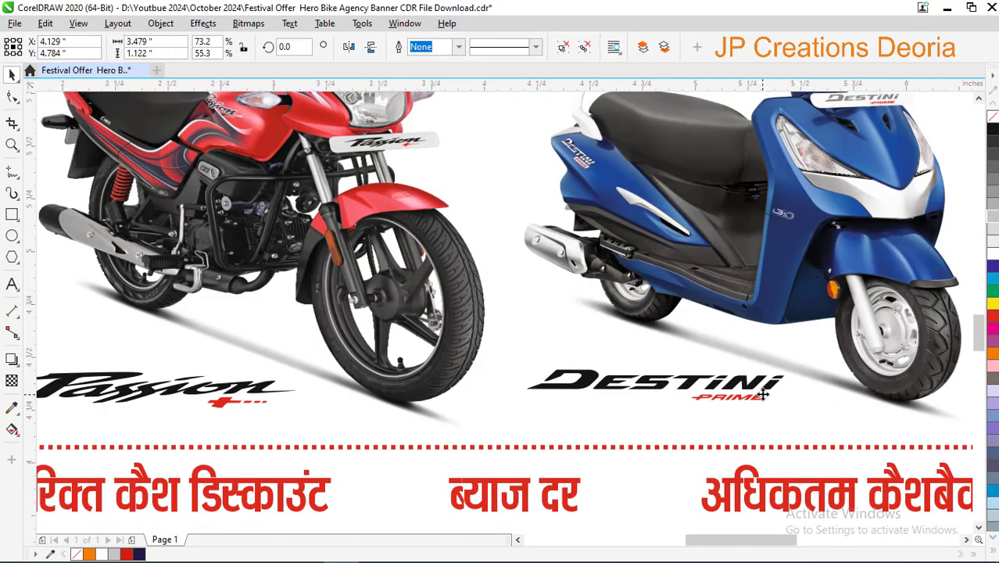
scroll(761, 395, "down", 1)
scroll(466, 397, "up", 2)
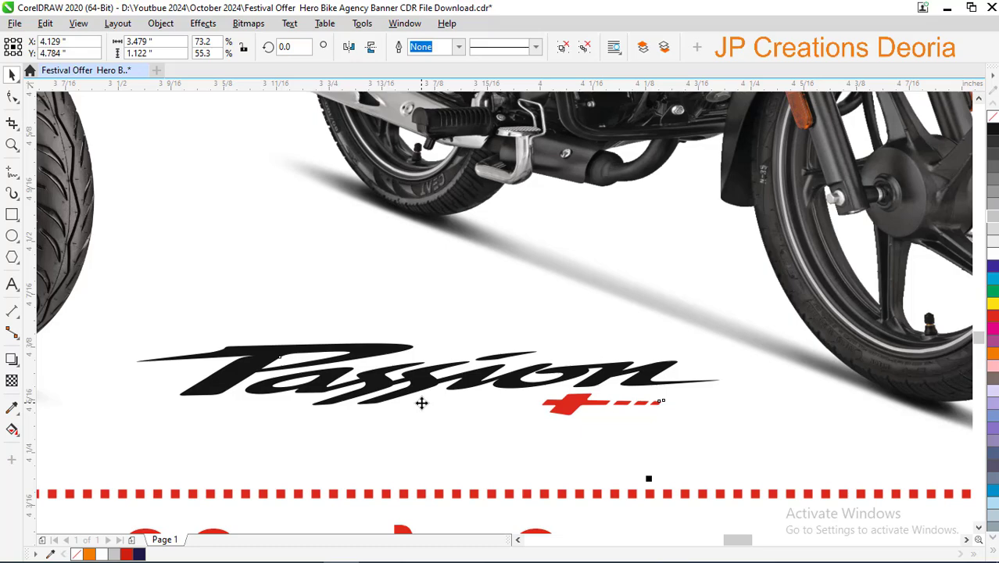
scroll(421, 403, "up", 1)
scroll(654, 397, "down", 2)
scroll(651, 397, "down", 2)
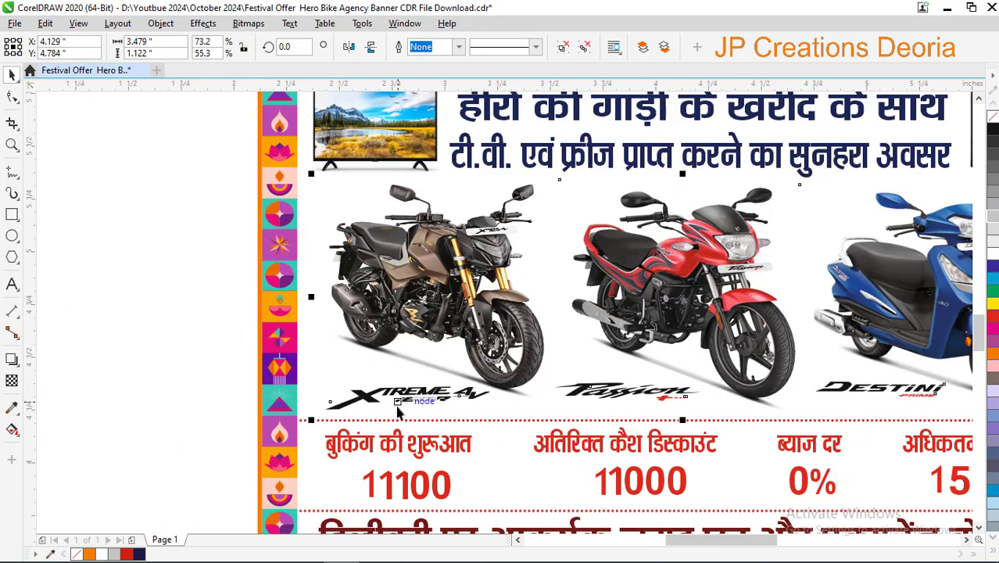
scroll(398, 412, "up", 2)
scroll(397, 411, "up", 1)
scroll(397, 411, "down", 1)
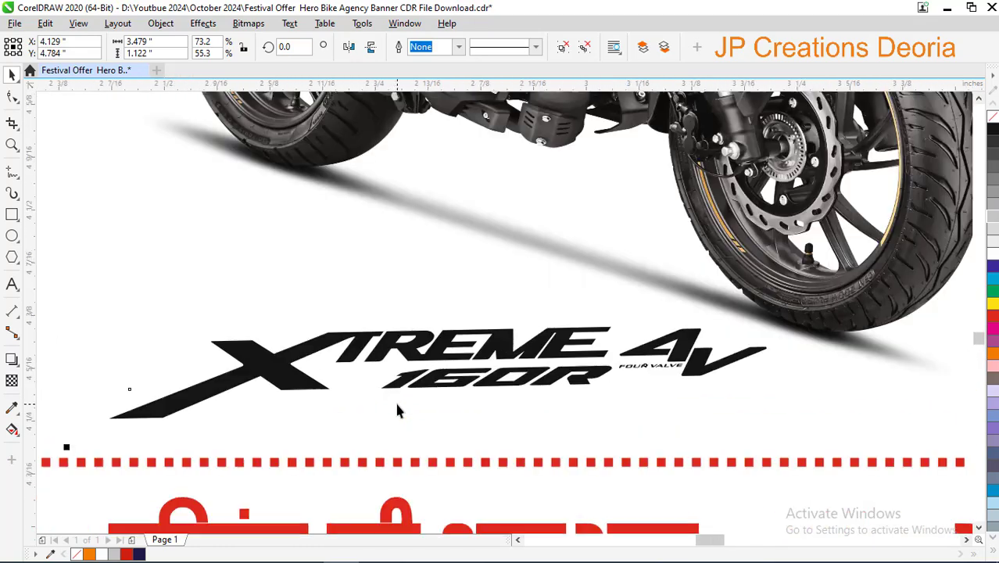
scroll(397, 410, "down", 1)
scroll(397, 406, "down", 1)
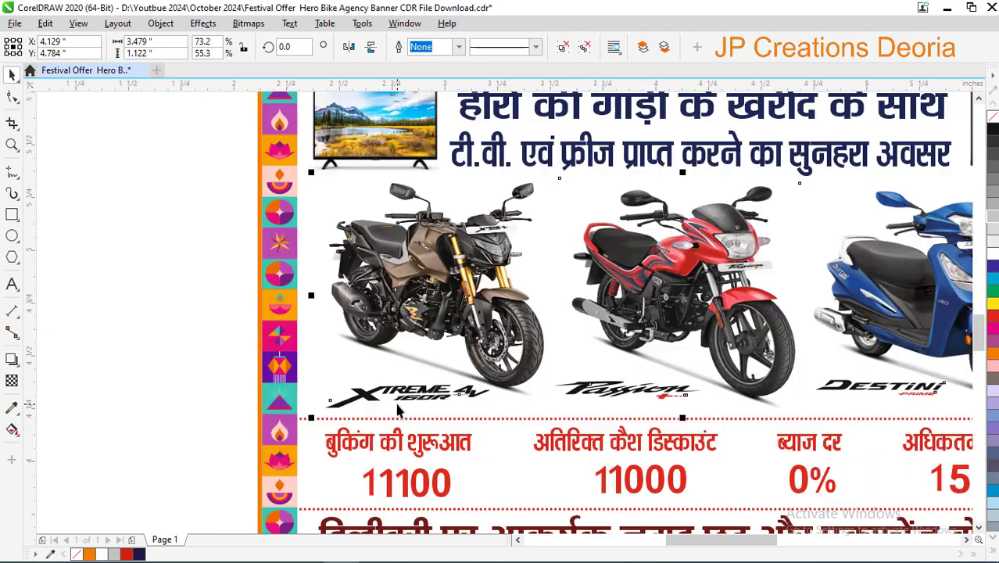
scroll(413, 386, "down", 2)
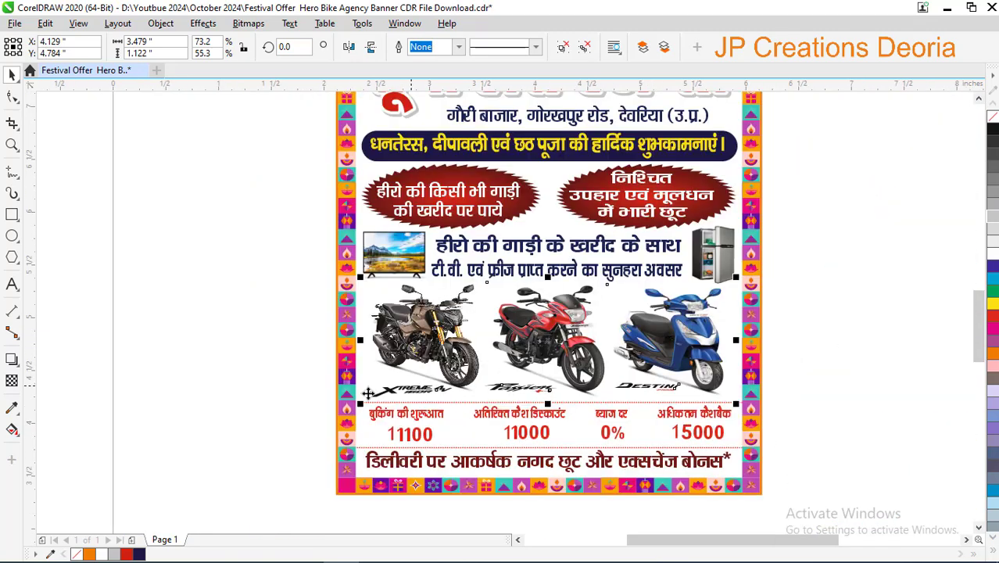
left_click(300, 394)
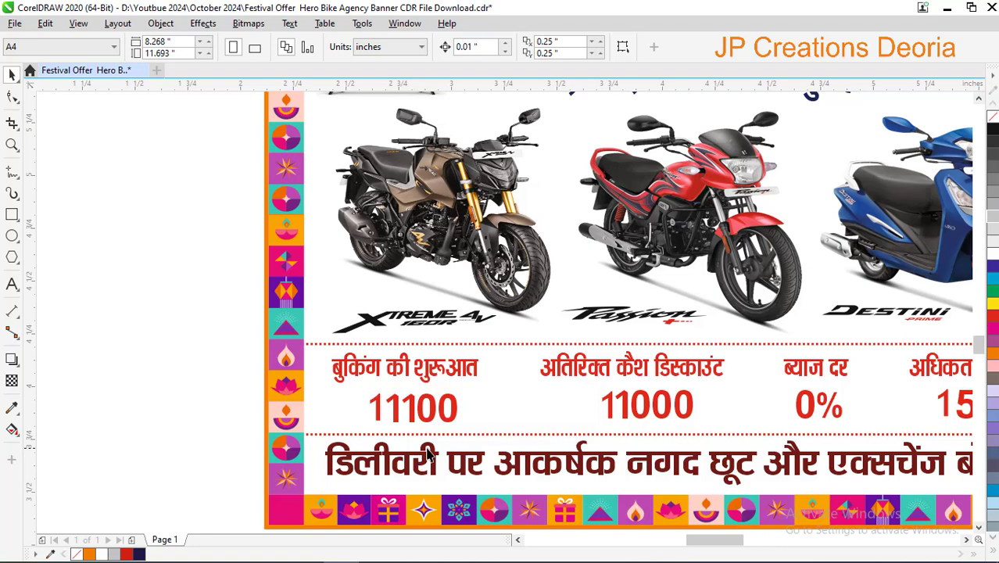
scroll(425, 446, "up", 2)
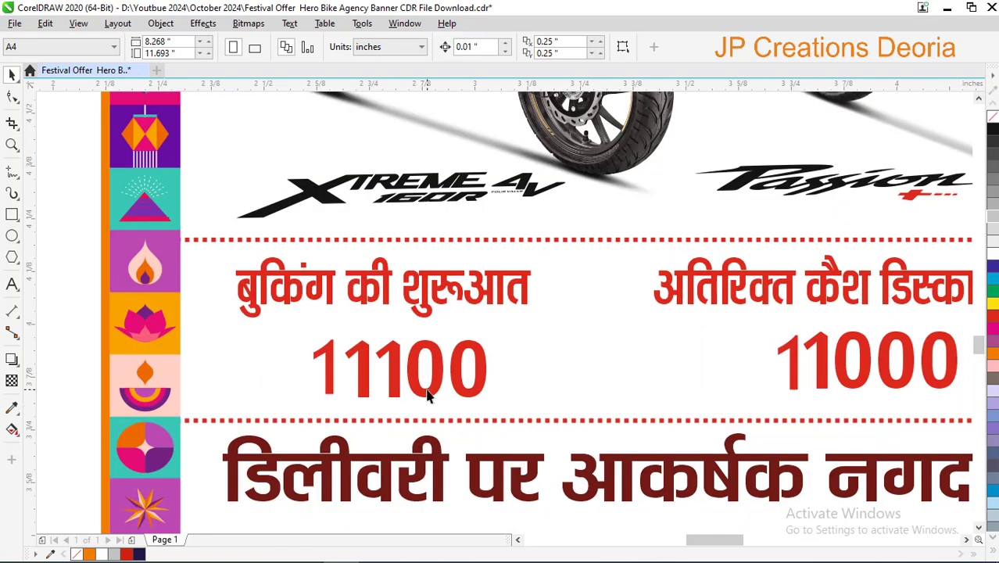
scroll(403, 391, "down", 2)
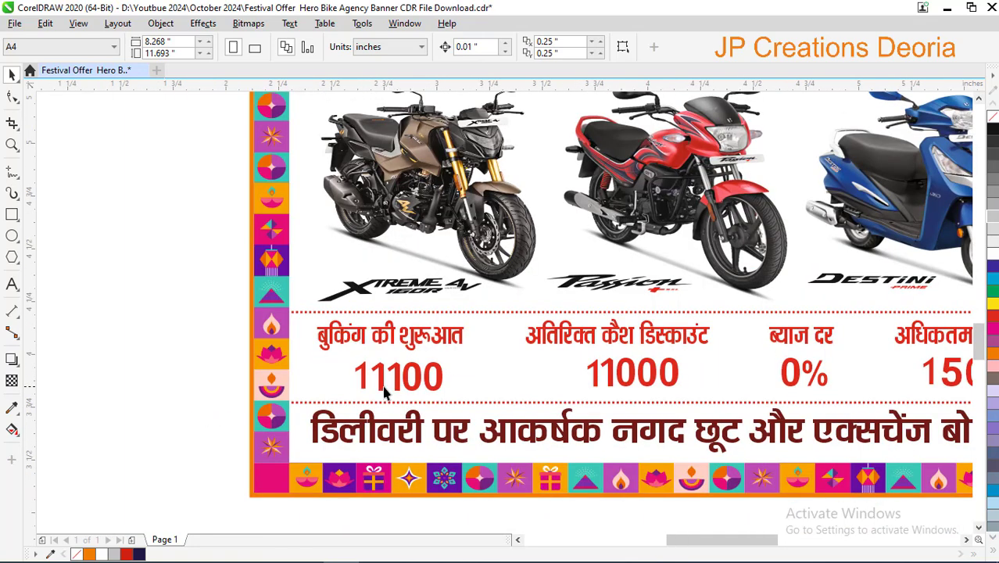
Delete the stray leading 1s so the figures read 1100, 1000 and 5000.
left_click(364, 394)
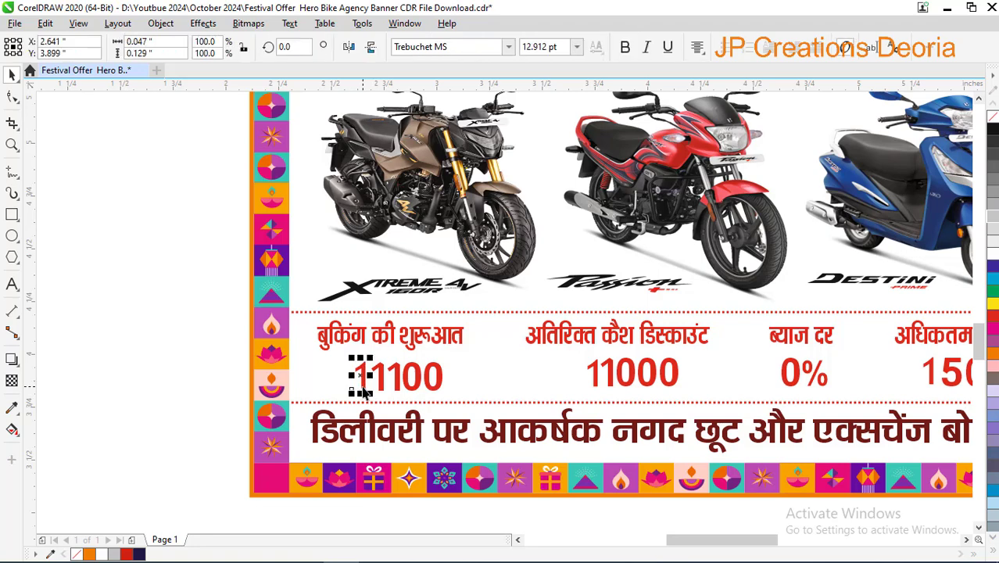
key("Delete")
scroll(368, 390, "down", 1)
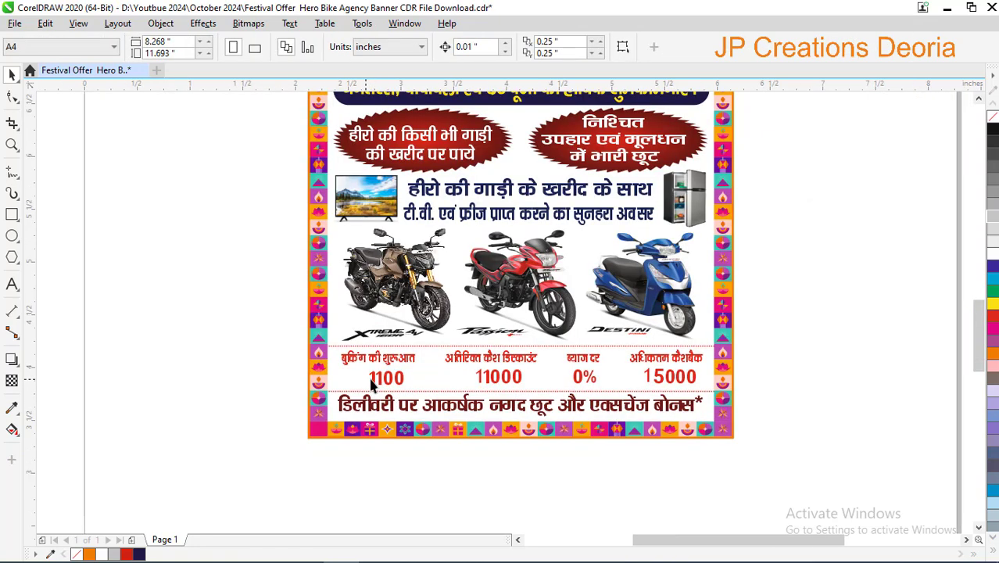
scroll(557, 395, "up", 1)
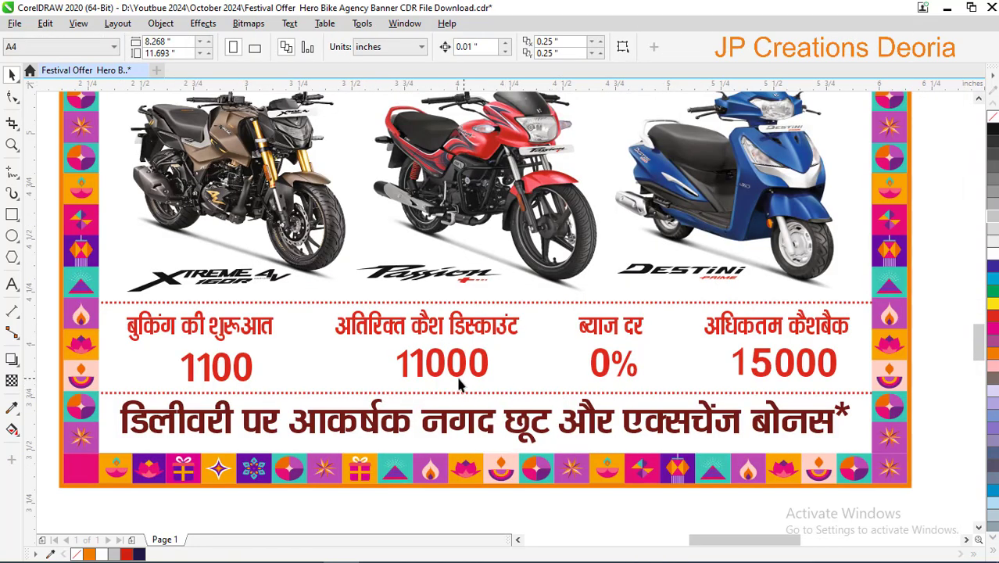
left_click(404, 372)
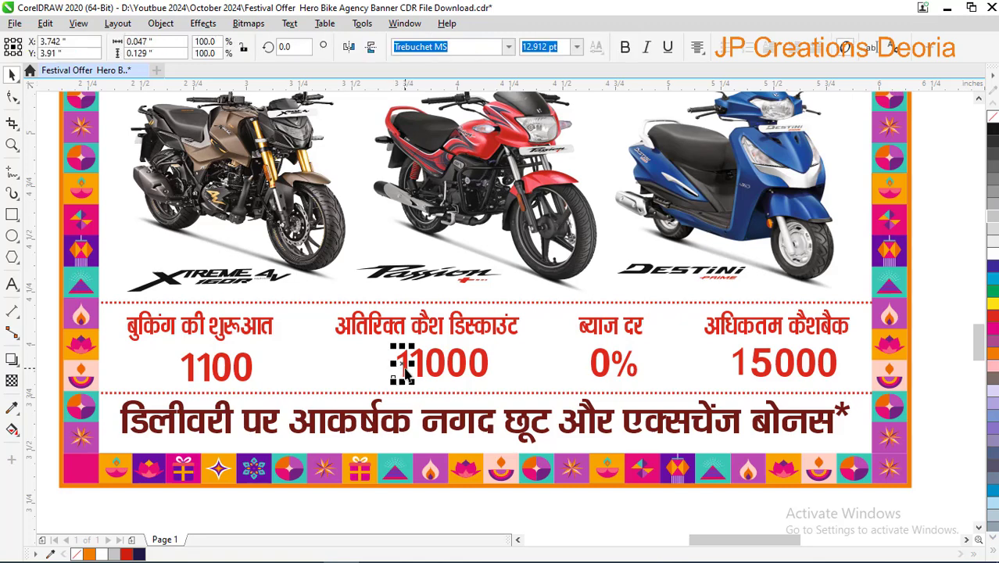
key("Delete")
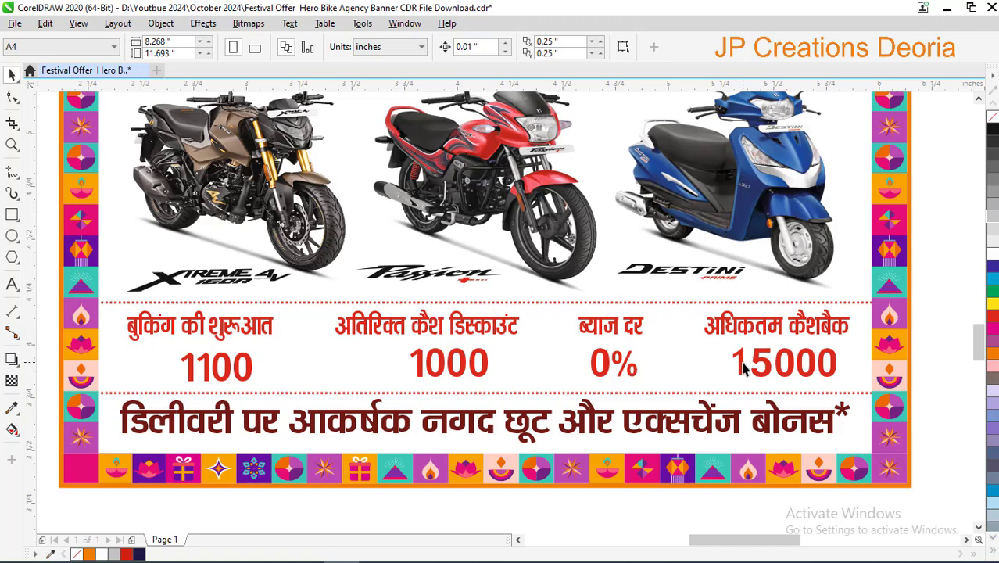
left_click(742, 366)
key("Delete")
Centre 1100, 1000 and 5000 under their booking, cash discount and cashback headings.
left_click(209, 363)
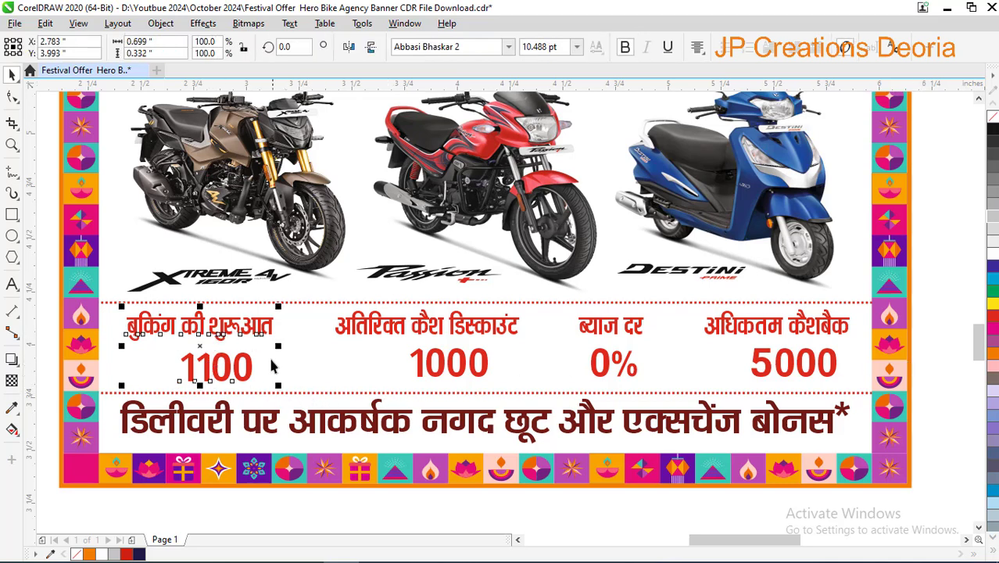
key("c")
key("Escape")
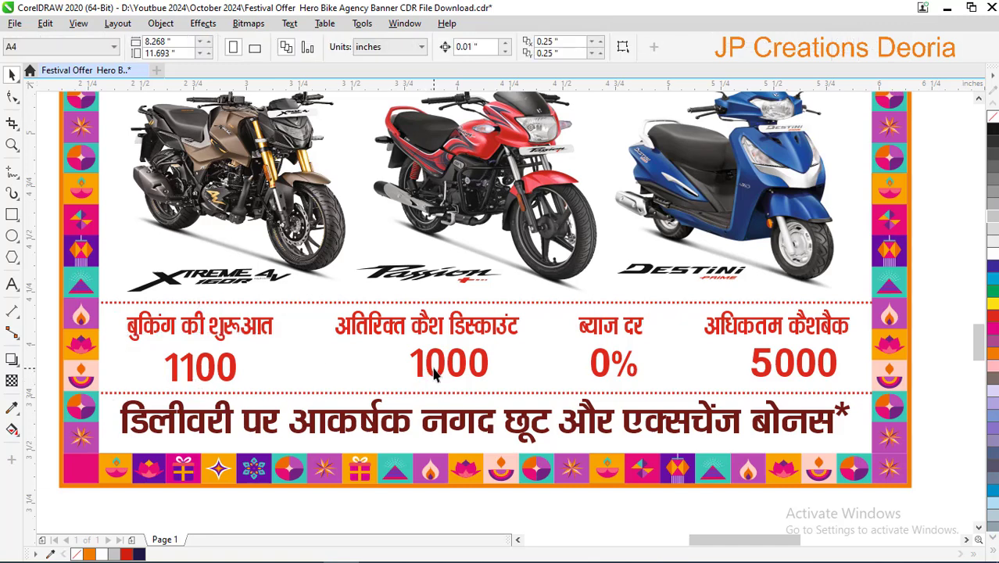
left_click(433, 366)
left_click(426, 332, "shift")
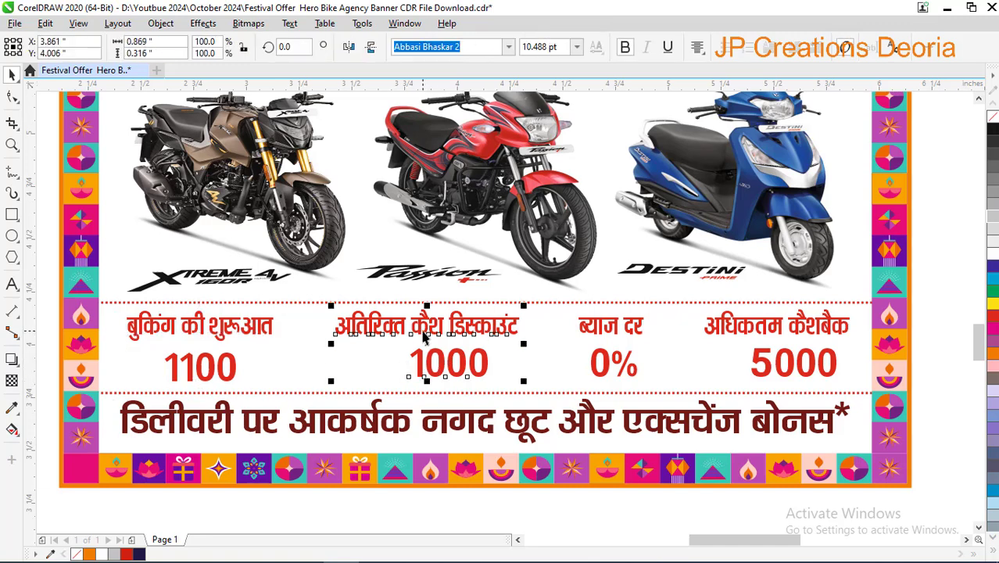
key("c")
key("Escape")
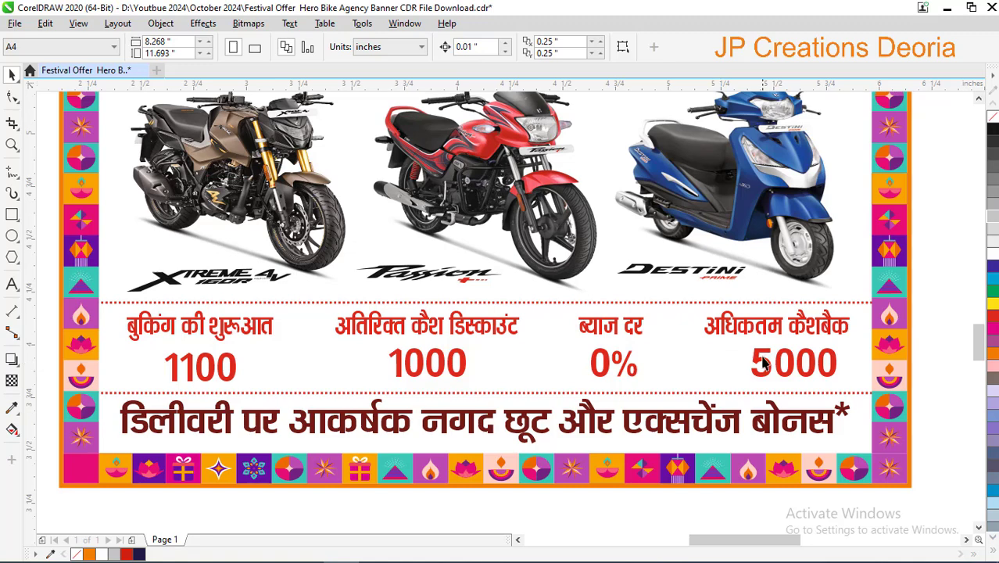
left_click(763, 364)
left_click(756, 330, "shift")
key("c")
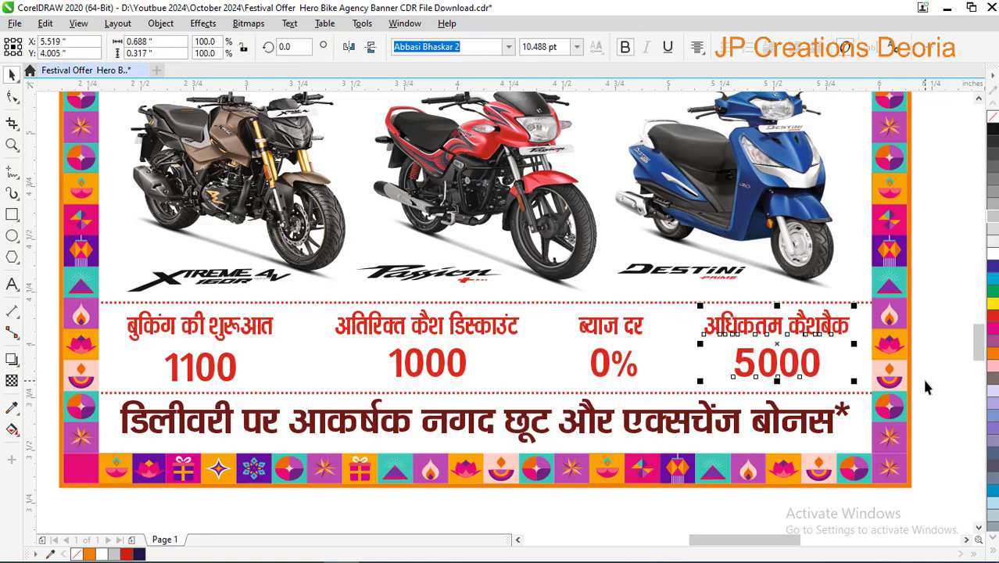
key("Escape")
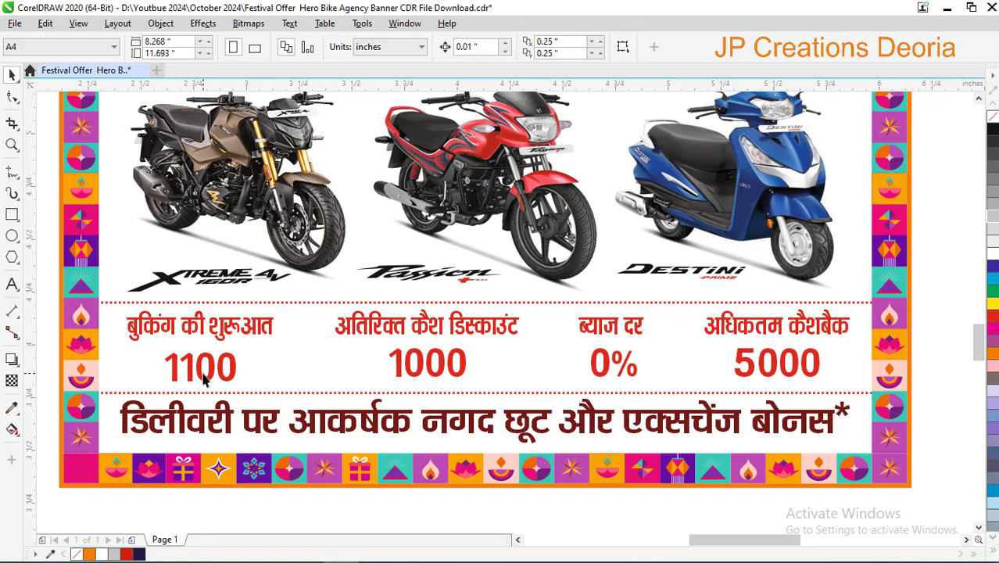
Check the 1100 and 1000 figures and the cash discount heading above 1000.
left_click(204, 374)
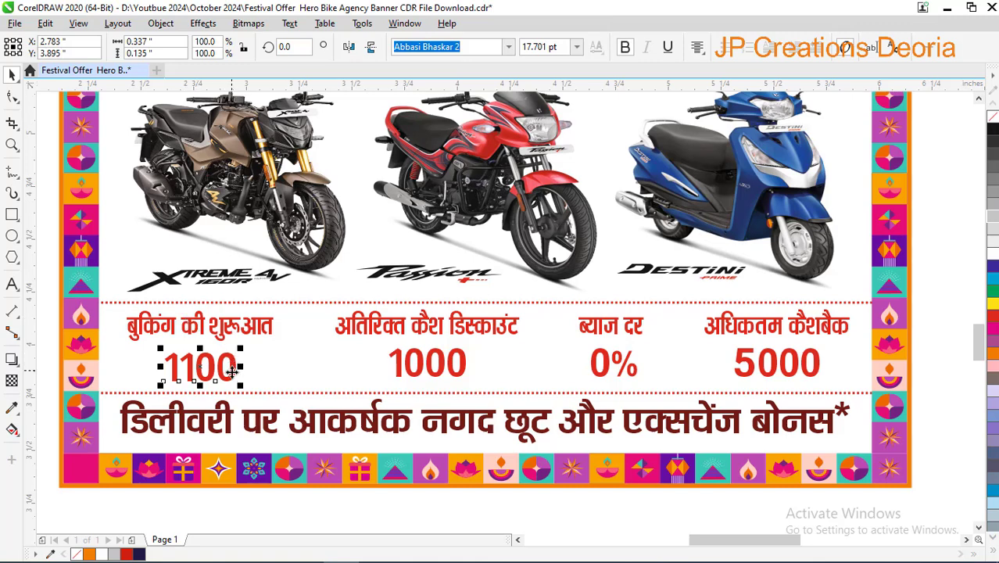
scroll(232, 374, "up", 1)
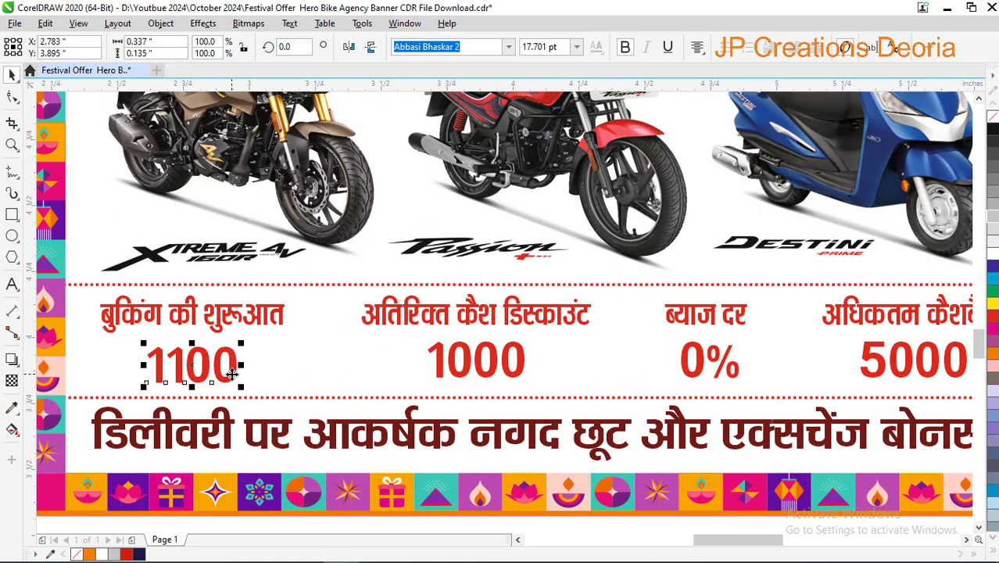
left_click(485, 357)
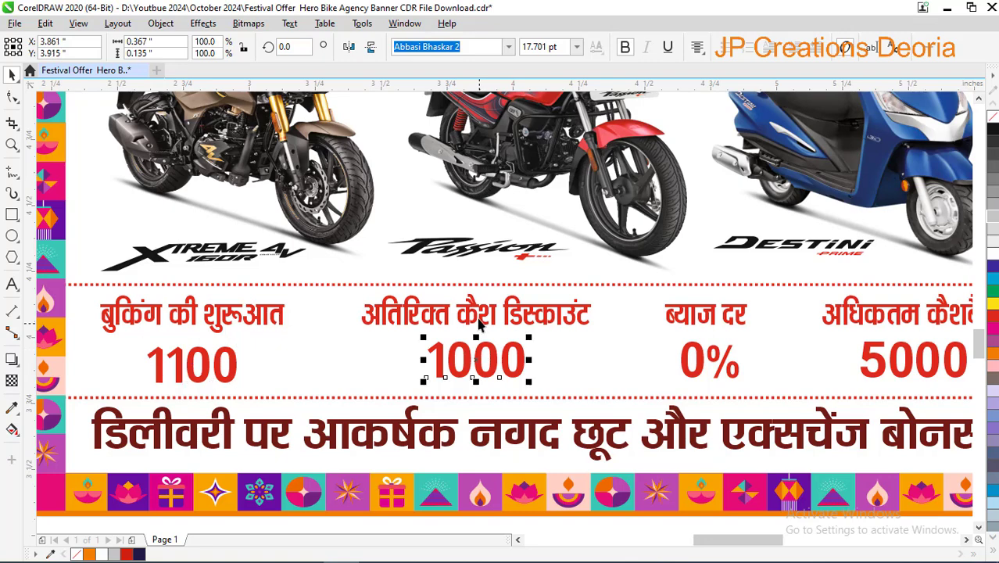
left_click(480, 325)
scroll(484, 352, "down", 3)
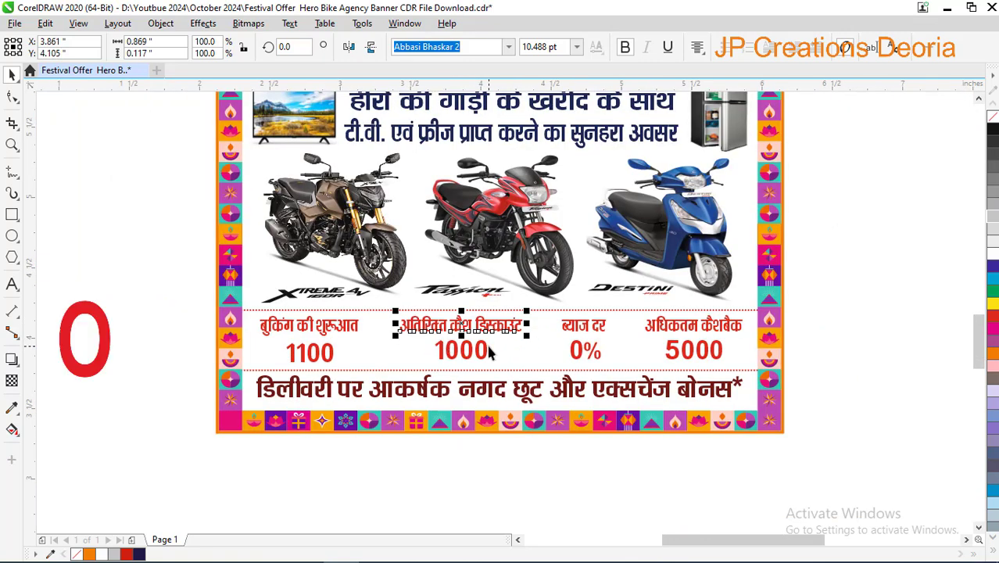
scroll(489, 354, "up", 3)
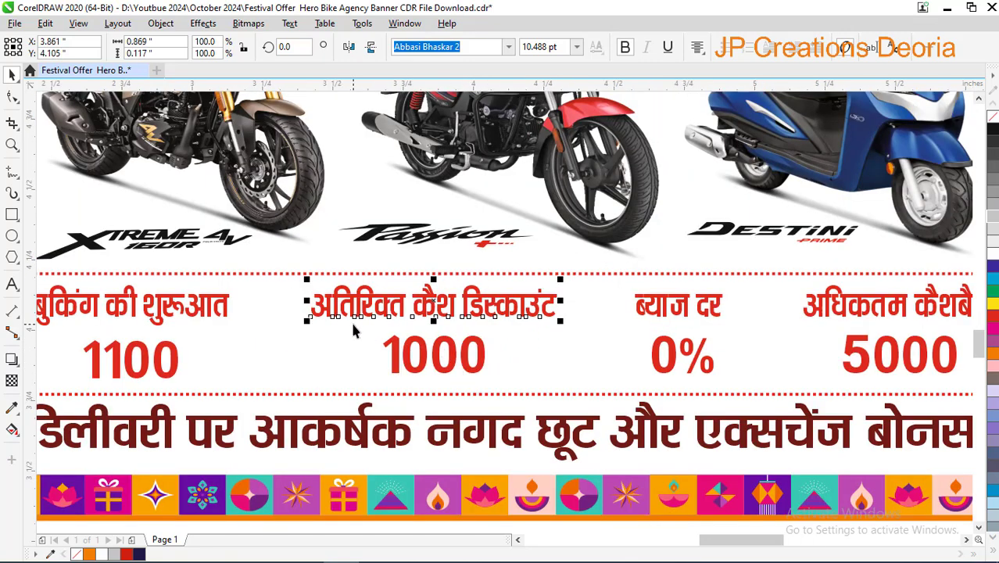
scroll(623, 367, "down", 3)
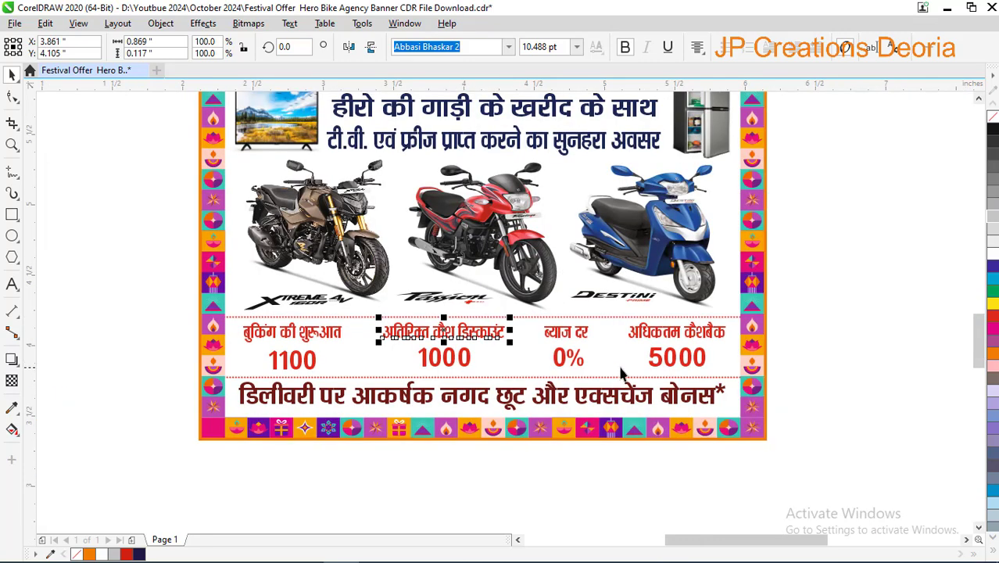
scroll(560, 360, "up", 3)
left_click(516, 373)
Select the 5000 cashback figure and finish editing it.
scroll(516, 374, "up", 1)
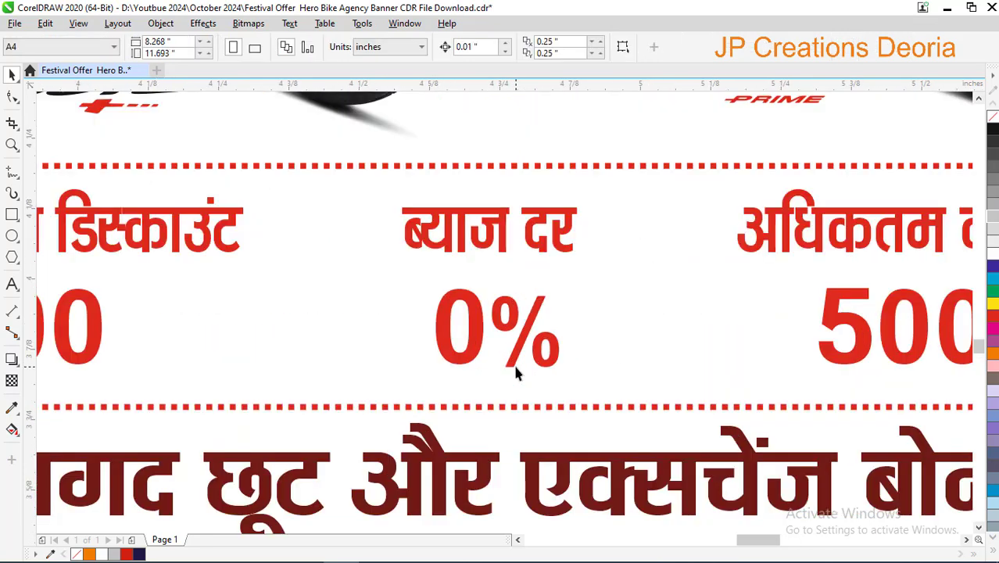
scroll(516, 374, "down", 1)
scroll(758, 348, "up", 1)
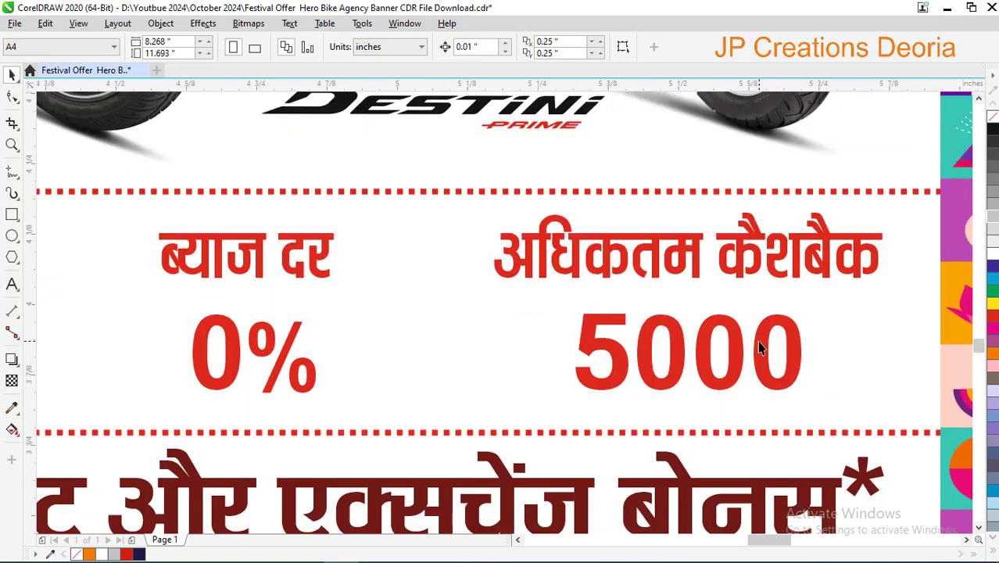
left_click(743, 354)
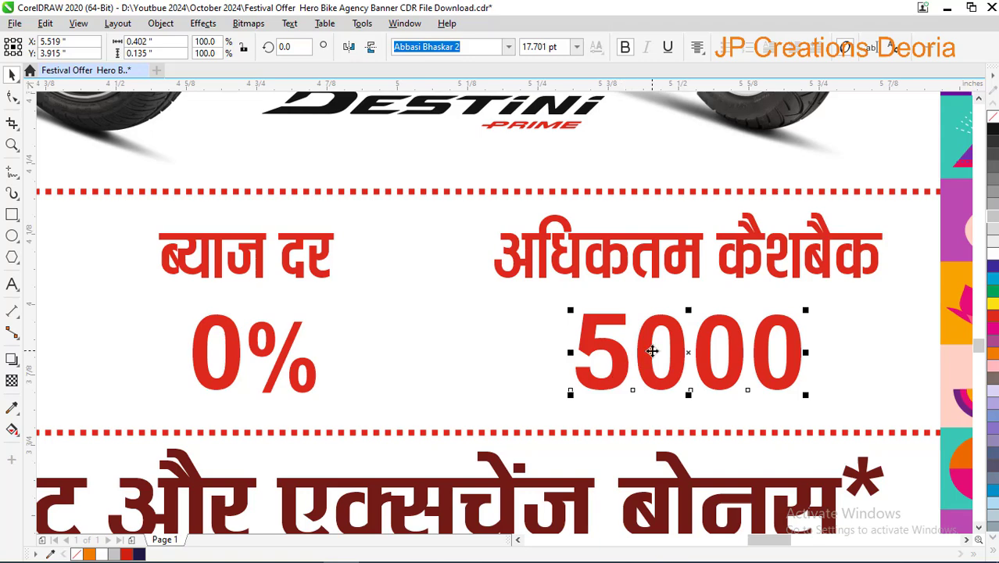
key("F10")
scroll(641, 337, "down", 3)
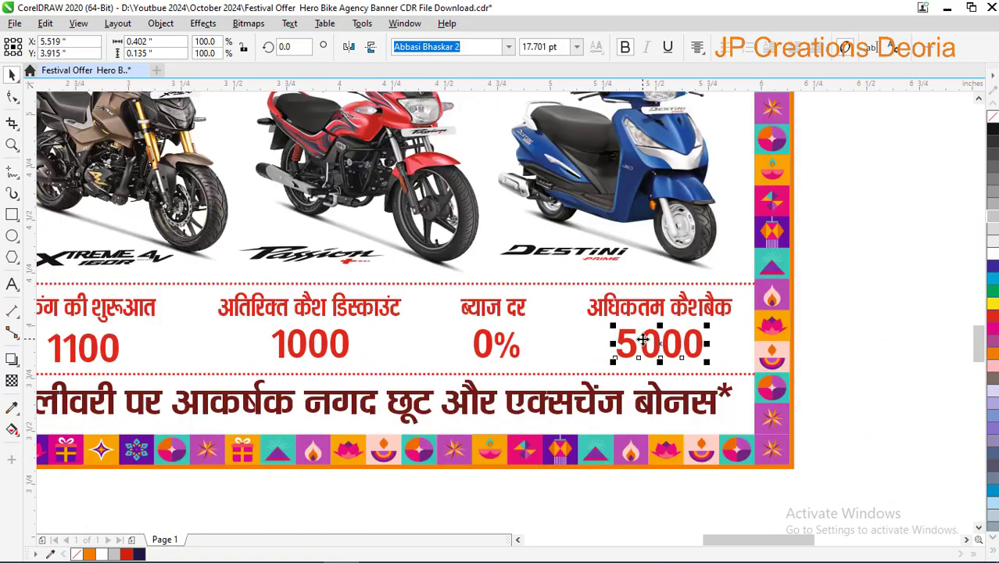
scroll(641, 338, "down", 2)
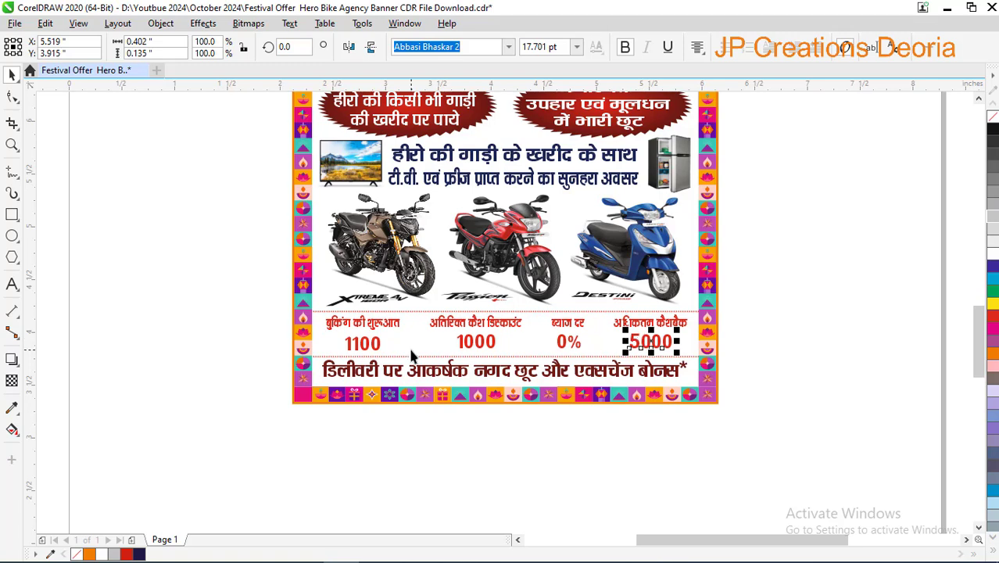
scroll(567, 399, "up", 2)
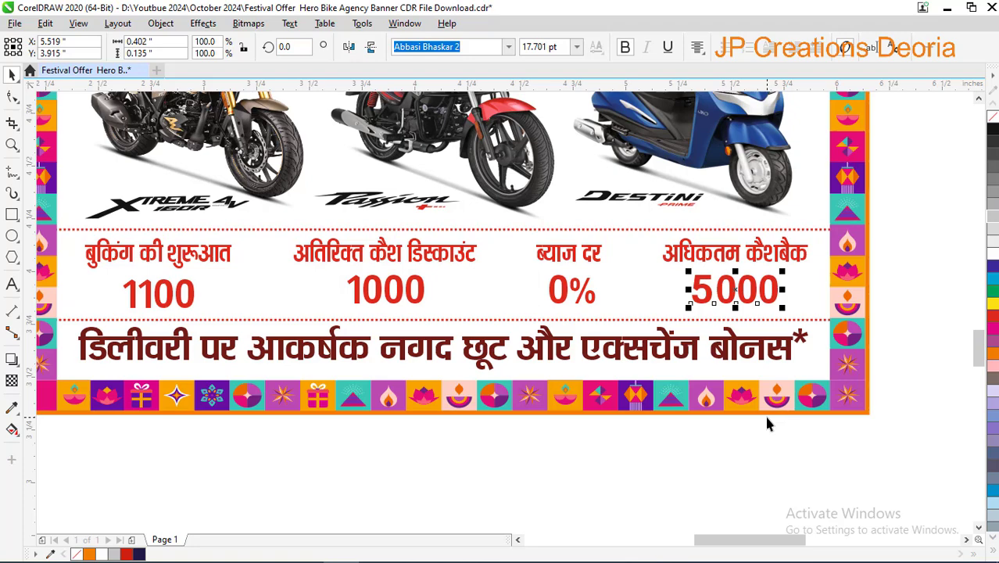
scroll(766, 423, "down", 2)
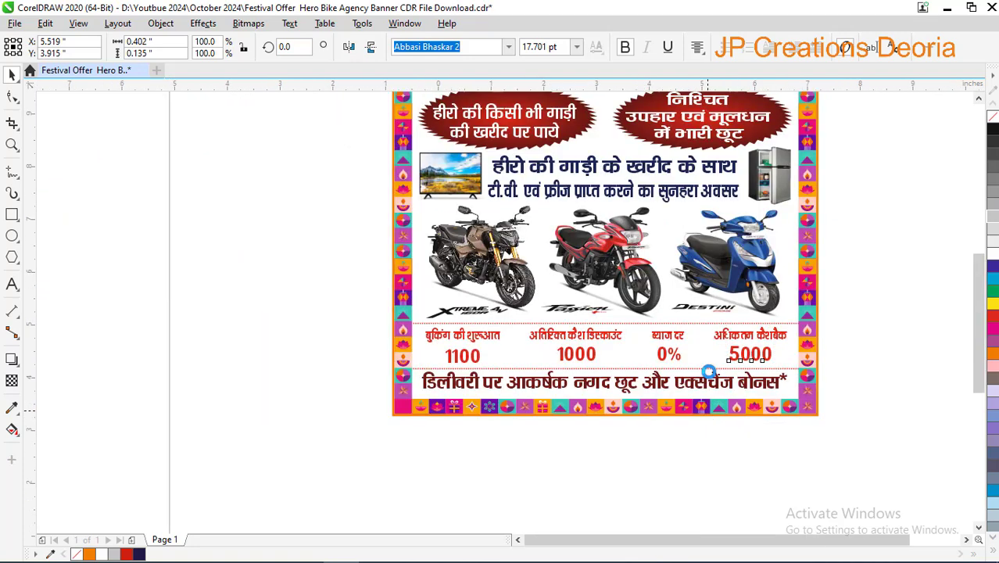
scroll(708, 372, "down", 1)
scroll(712, 355, "up", 2)
scroll(709, 311, "up", 1)
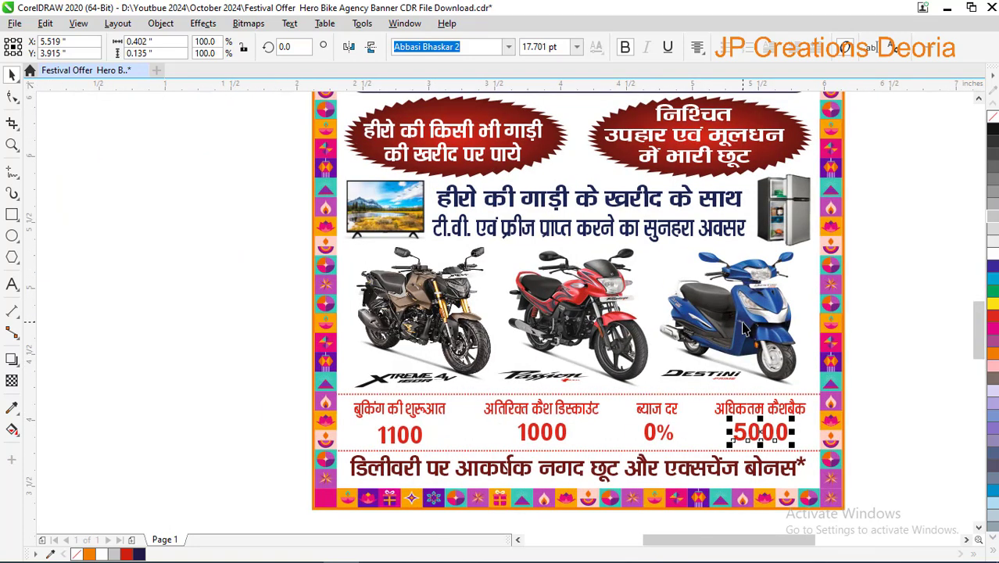
scroll(829, 461, "up", 1)
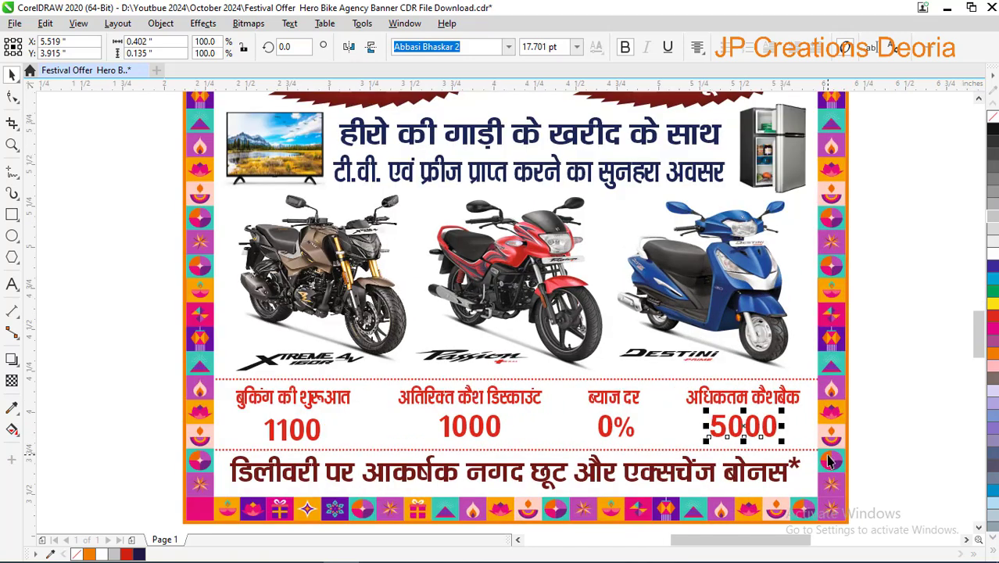
scroll(830, 461, "up", 1)
scroll(684, 457, "down", 1)
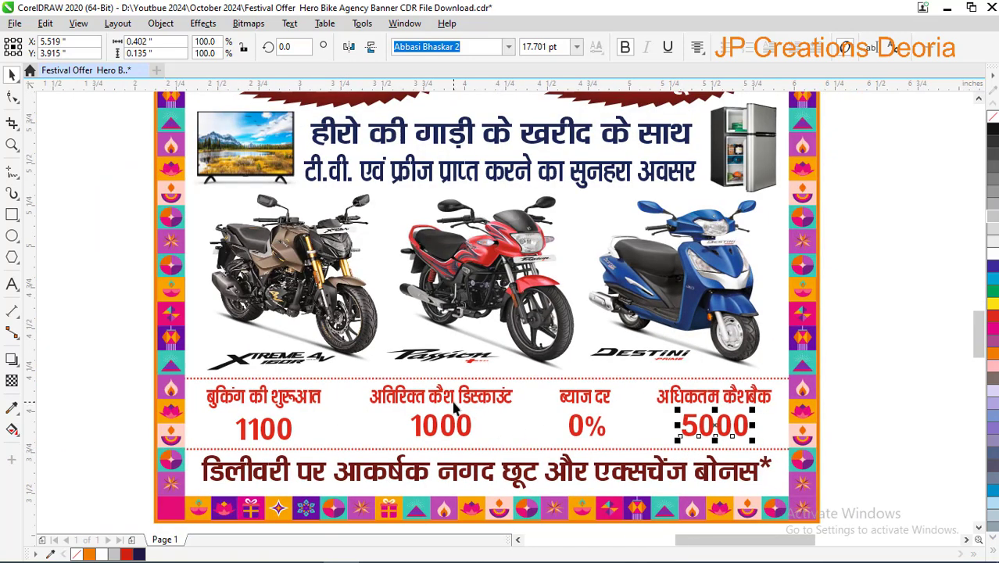
scroll(453, 407, "down", 1)
scroll(426, 313, "up", 1)
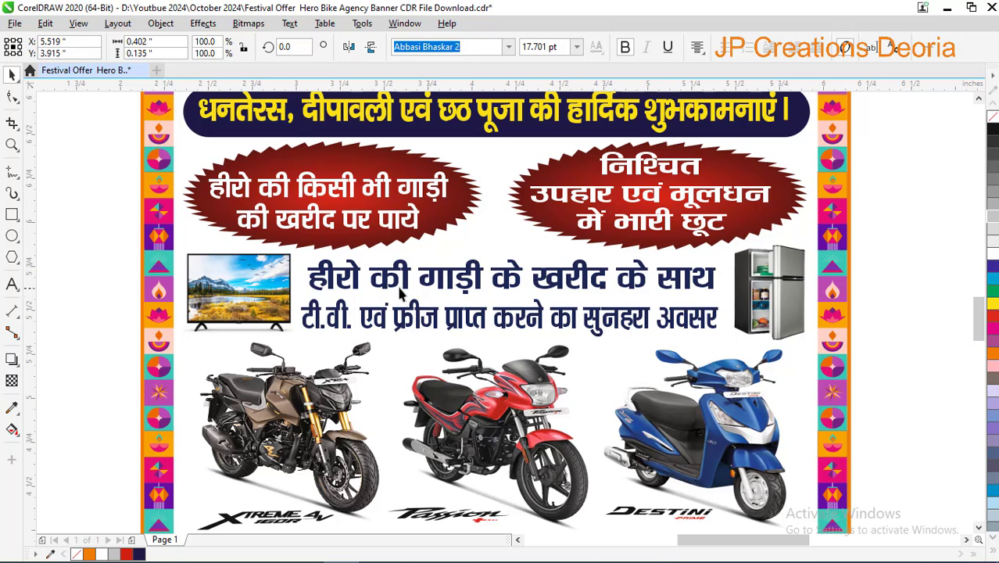
scroll(507, 367, "down", 1)
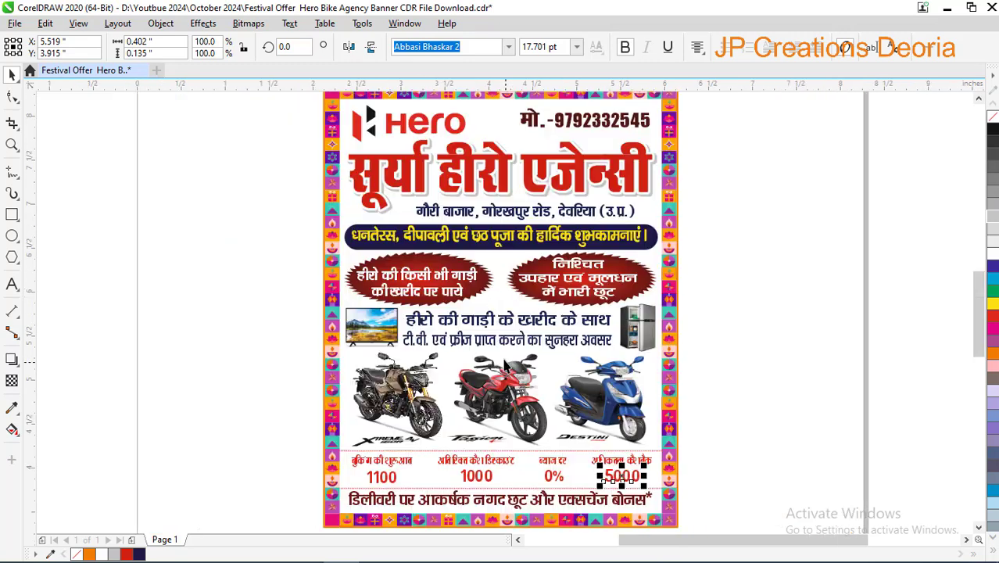
scroll(500, 295, "up", 1)
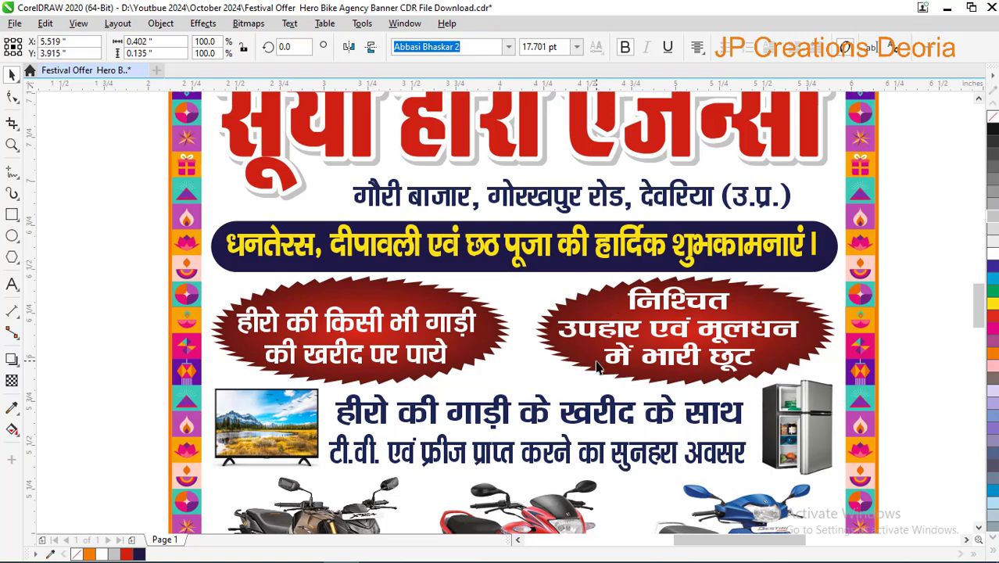
scroll(603, 368, "down", 1)
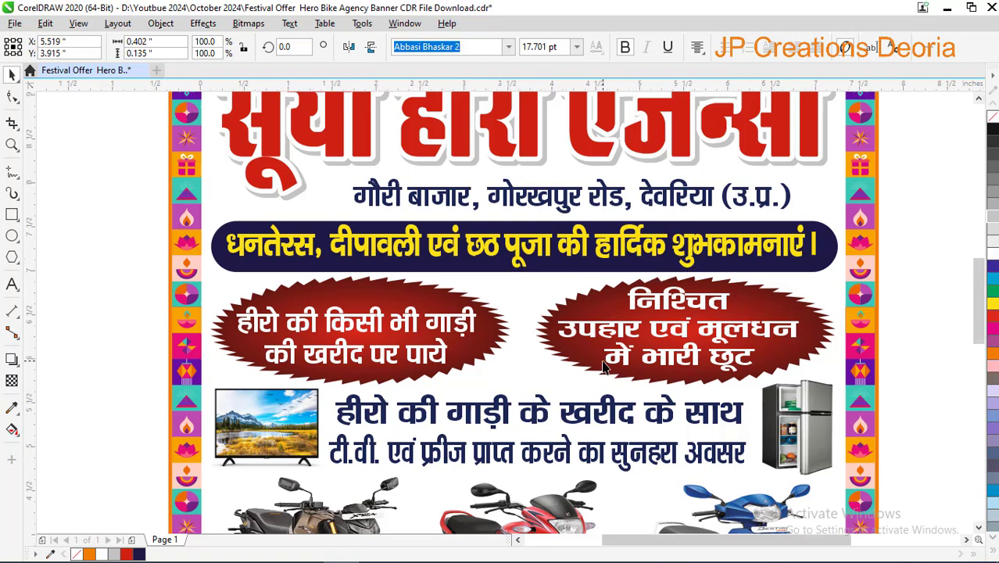
scroll(596, 282, "up", 1)
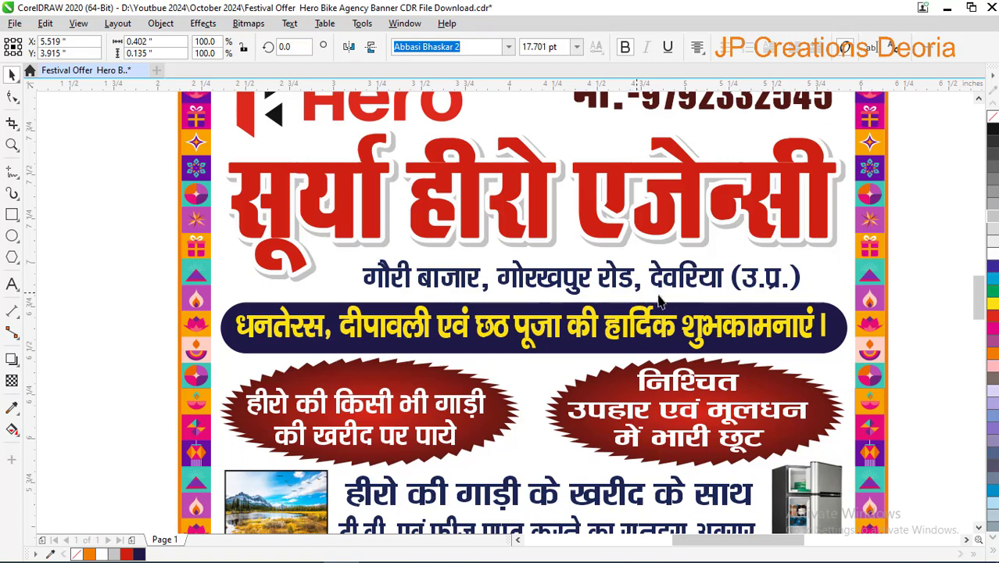
scroll(663, 309, "down", 1)
scroll(685, 260, "up", 1)
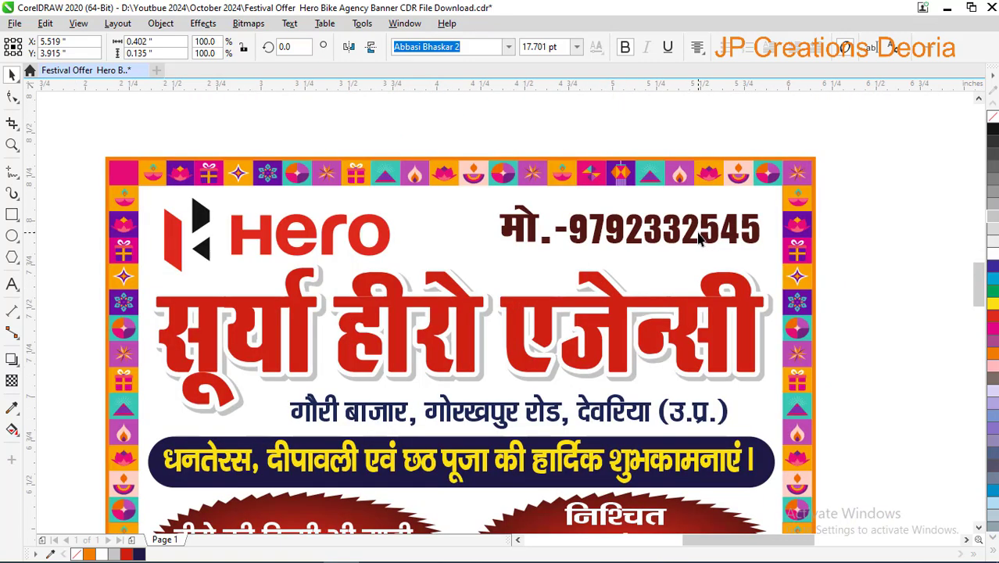
scroll(701, 241, "up", 1)
Retype the last four digits of the top mobile number with new digits.
scroll(830, 241, "up", 1)
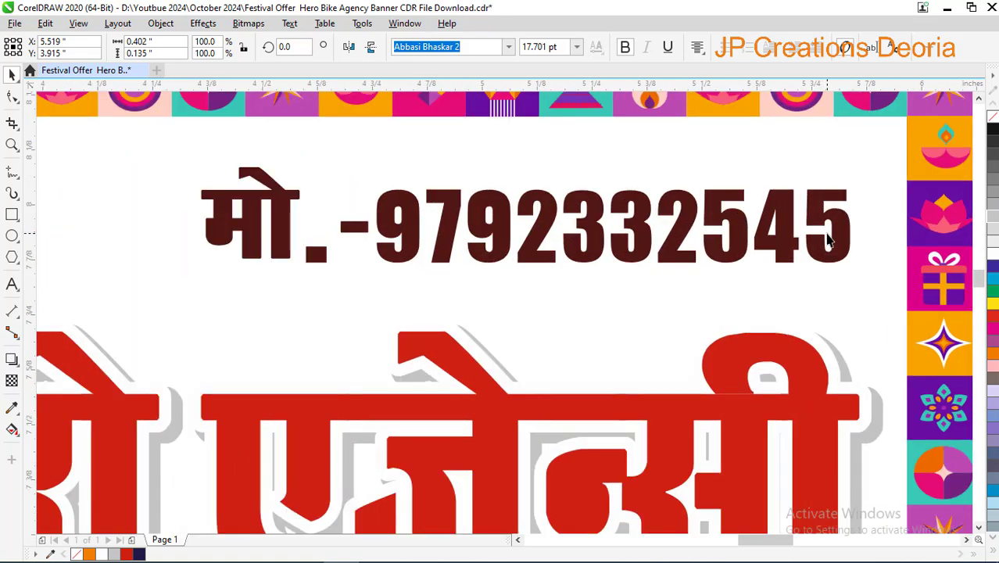
left_click(828, 238)
key("F8")
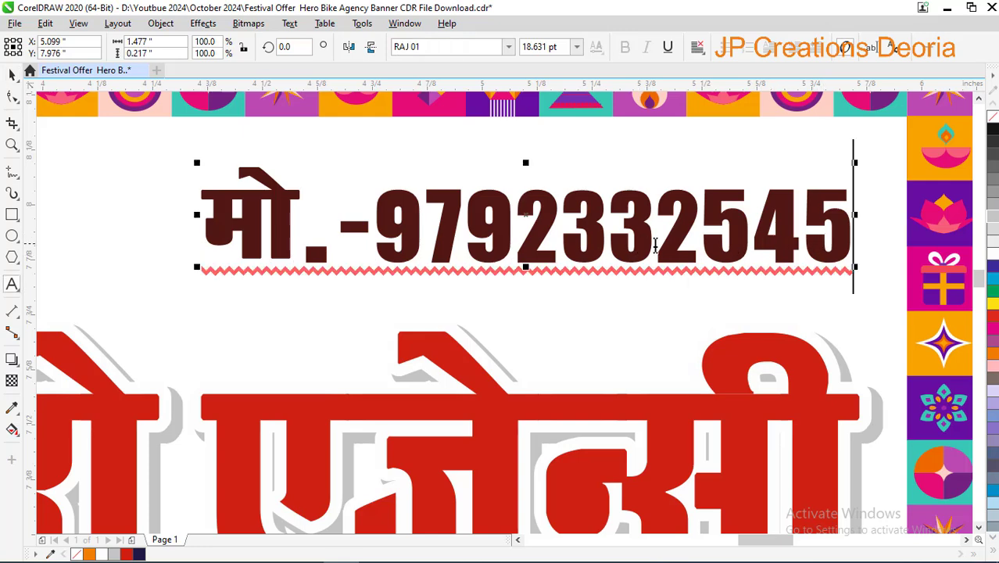
left_click_drag(655, 245, 875, 244)
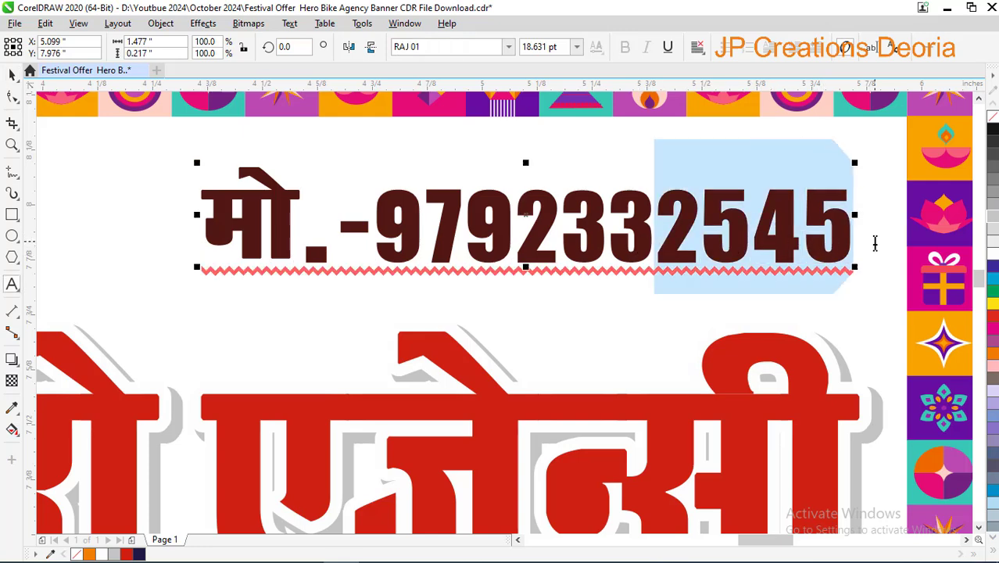
type("3354")
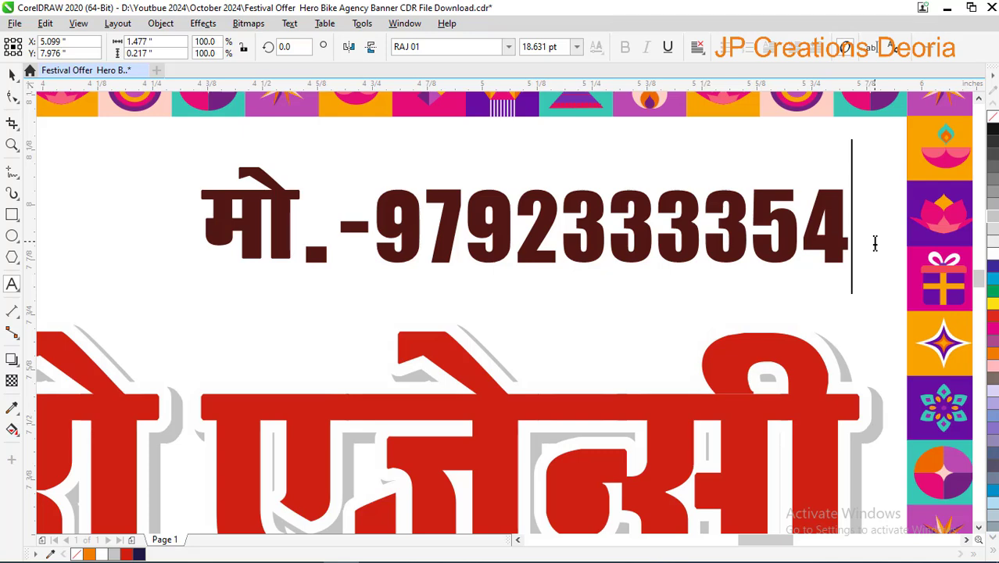
key("shift+Left")
key("shift+Left")
key("shift+Left")
key("shift+Left")
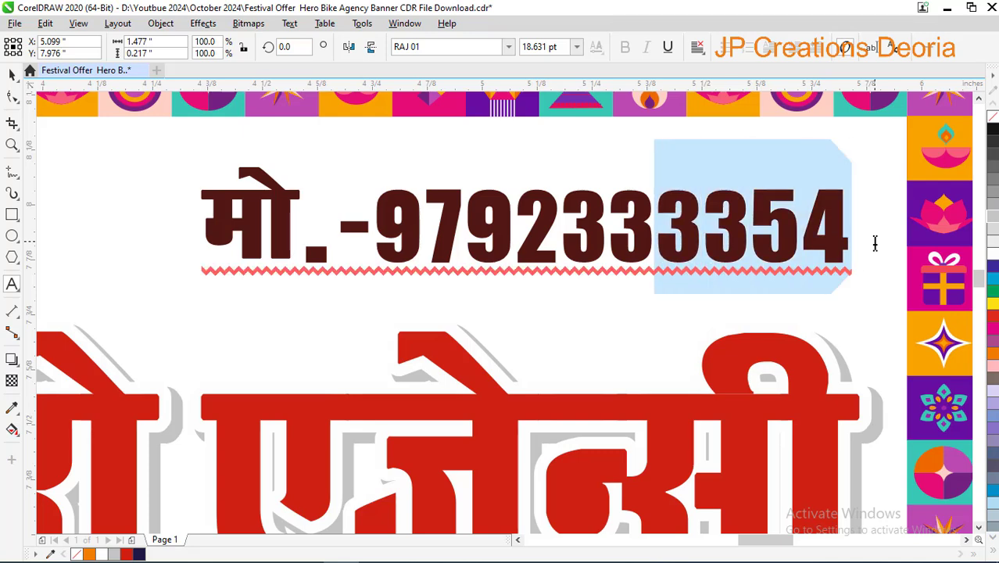
type("787")
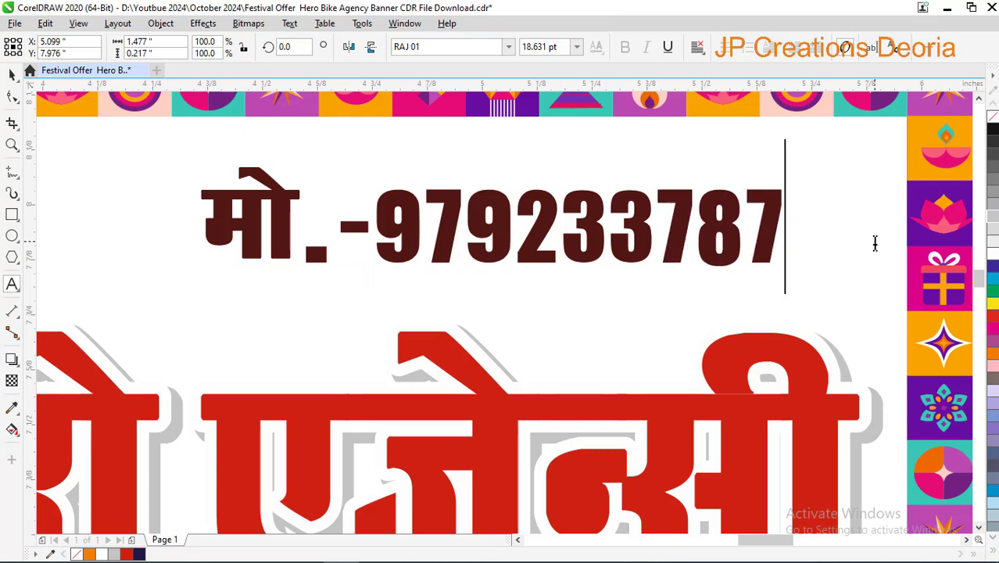
type("4")
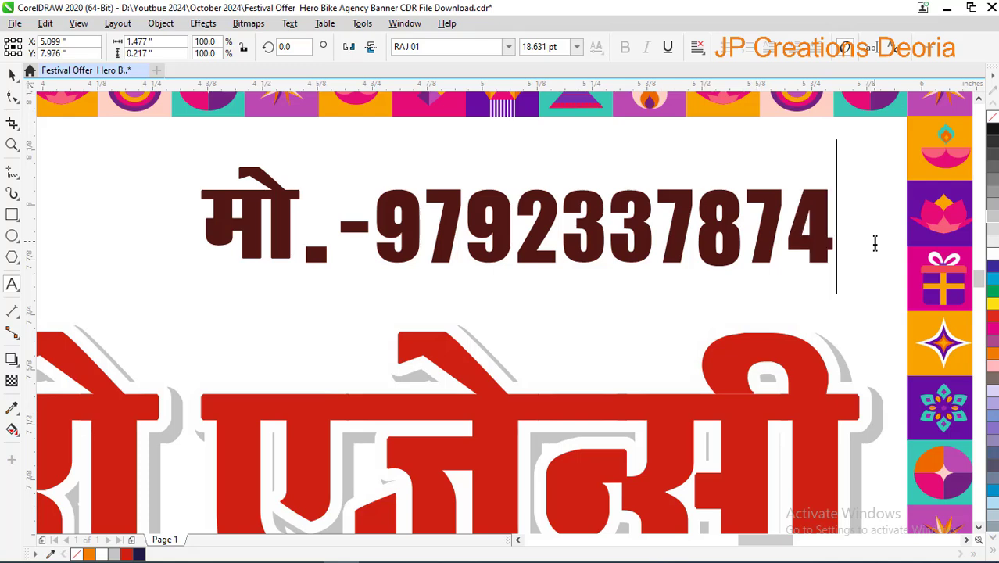
key("ctrl+space")
scroll(662, 249, "down", 2)
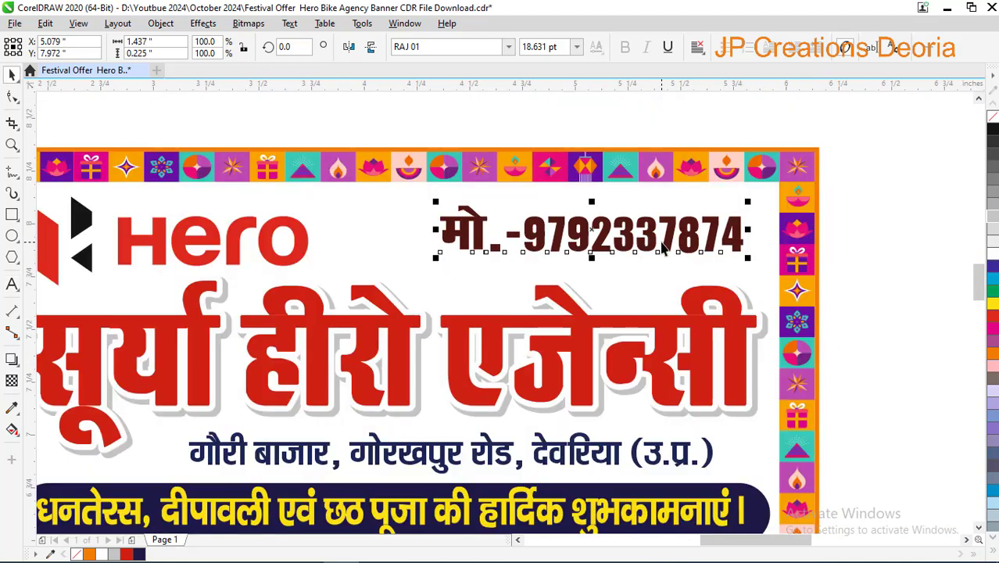
left_click(866, 296)
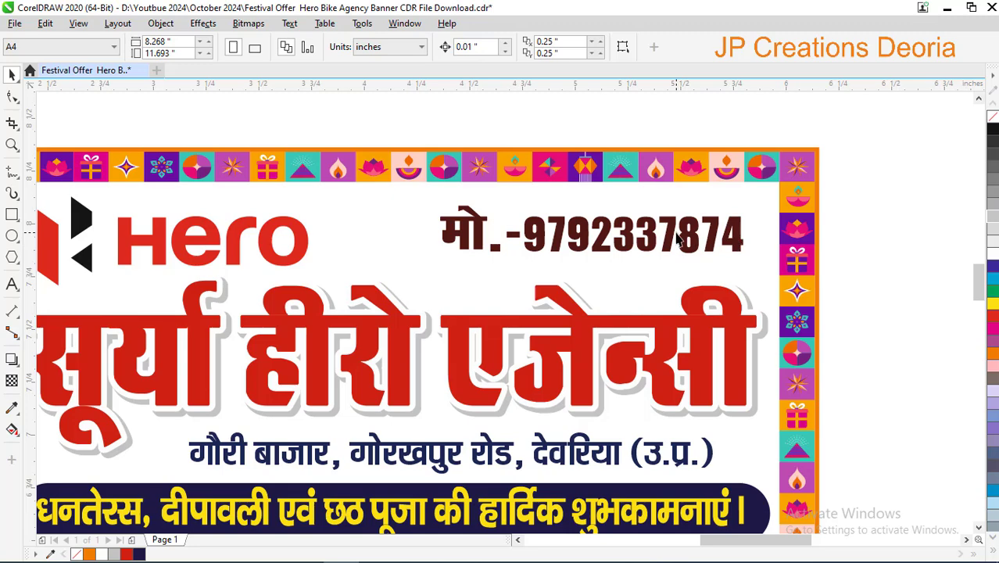
scroll(677, 239, "down", 2)
scroll(600, 256, "down", 2)
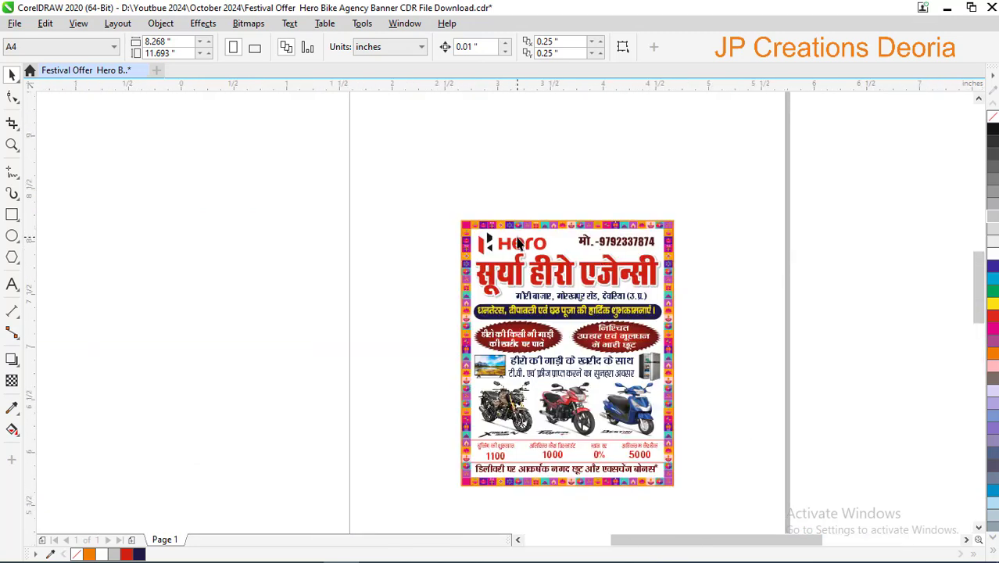
scroll(516, 234, "up", 2)
scroll(461, 213, "up", 2)
scroll(466, 217, "up", 2)
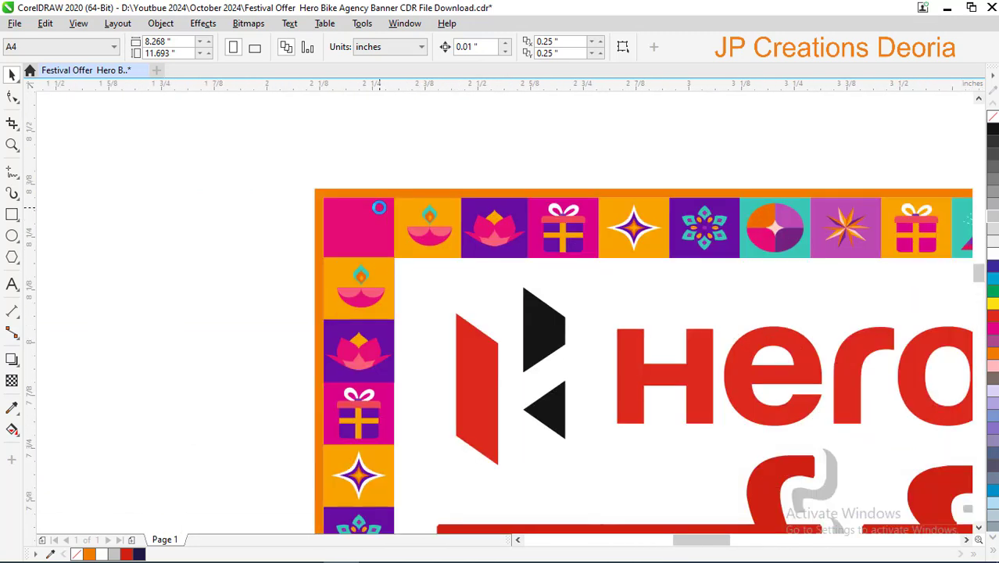
scroll(551, 222, "up", 2)
scroll(563, 227, "up", 2)
scroll(419, 278, "up", 2)
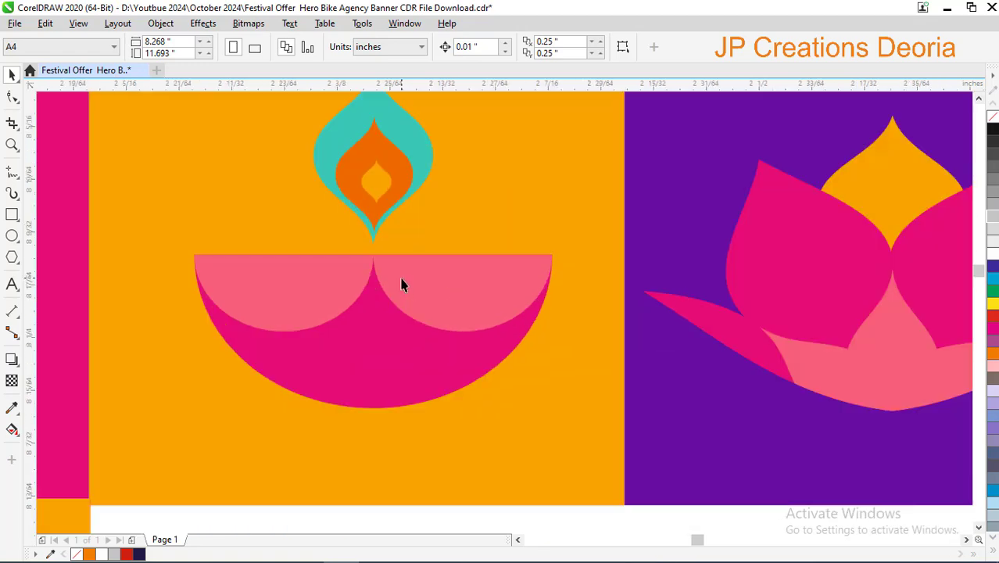
scroll(367, 206, "up", 2)
scroll(368, 207, "down", 6)
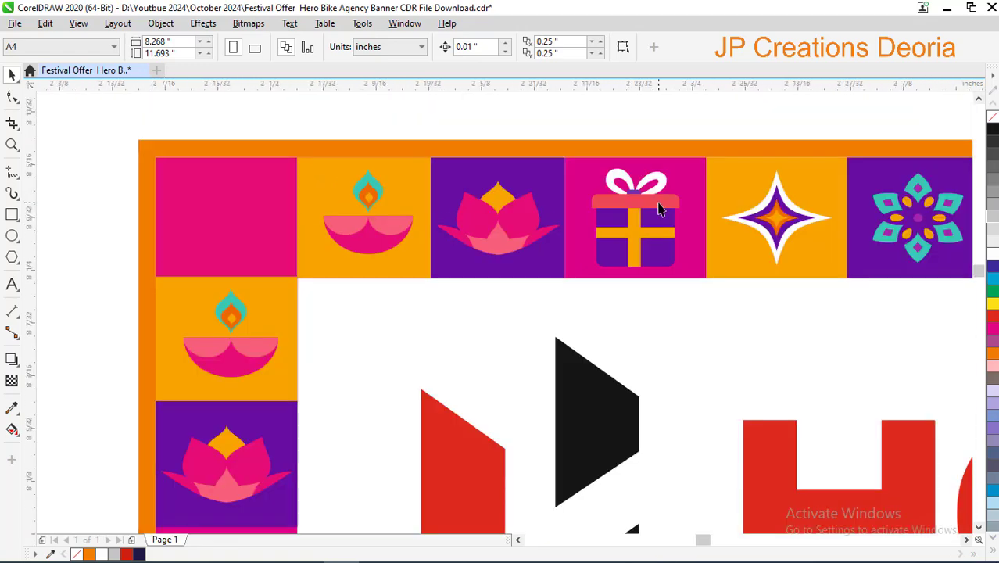
scroll(661, 205, "up", 2)
scroll(203, 278, "down", 2)
scroll(739, 256, "up", 2)
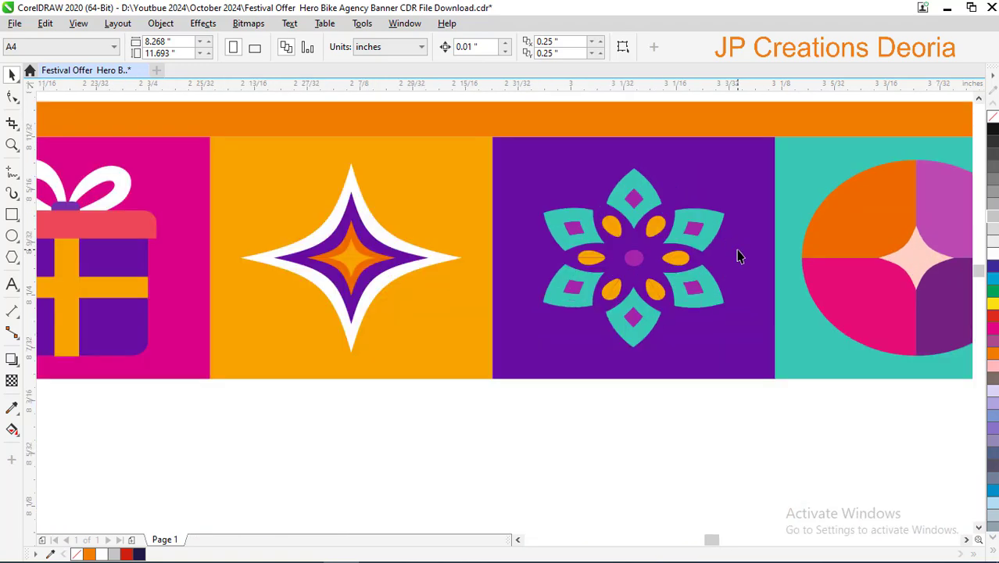
scroll(739, 256, "up", 2)
scroll(327, 270, "down", 2)
scroll(327, 270, "down", 2)
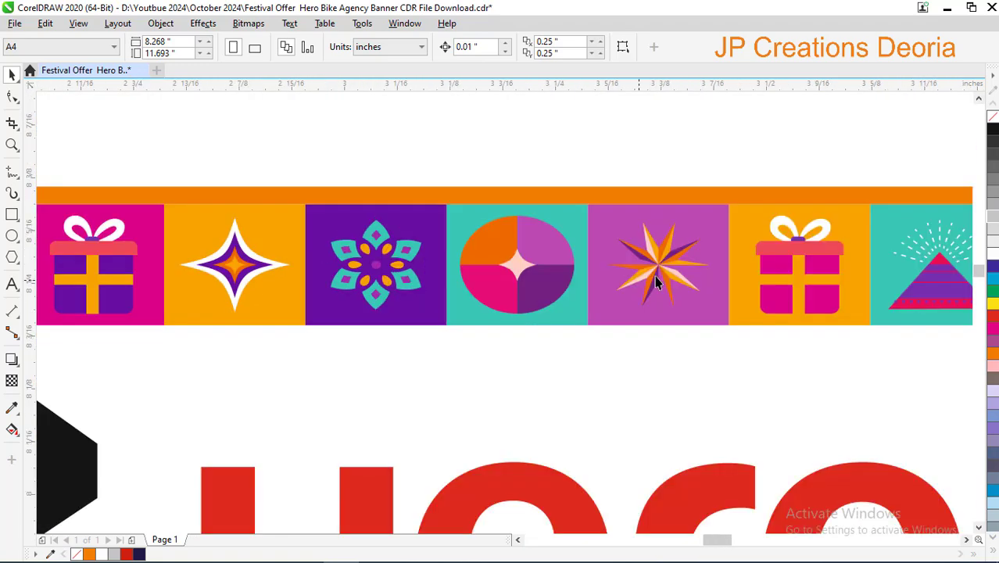
scroll(658, 277, "up", 2)
scroll(704, 219, "up", 2)
scroll(580, 231, "down", 4)
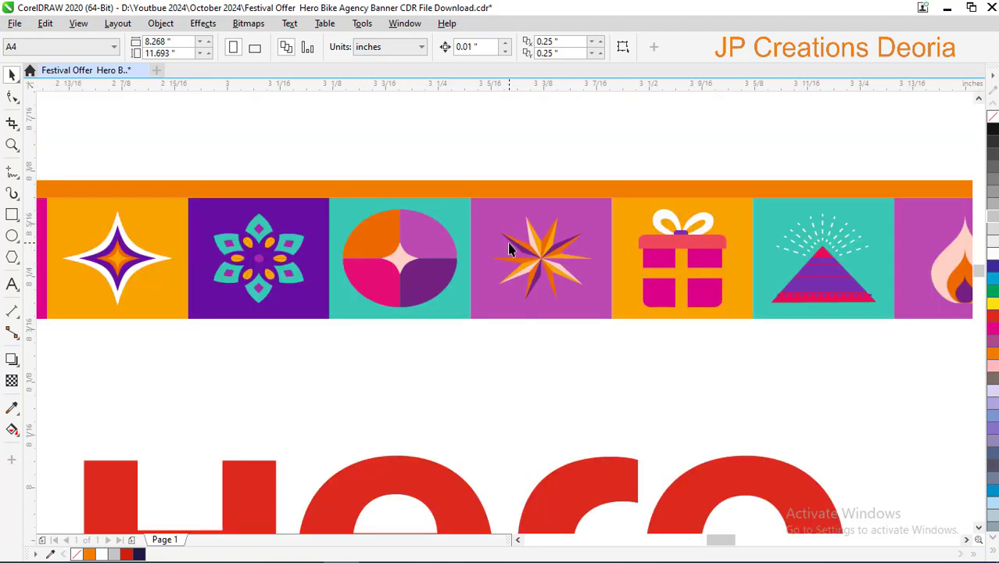
scroll(834, 275, "up", 2)
scroll(843, 247, "up", 1)
scroll(845, 250, "up", 1)
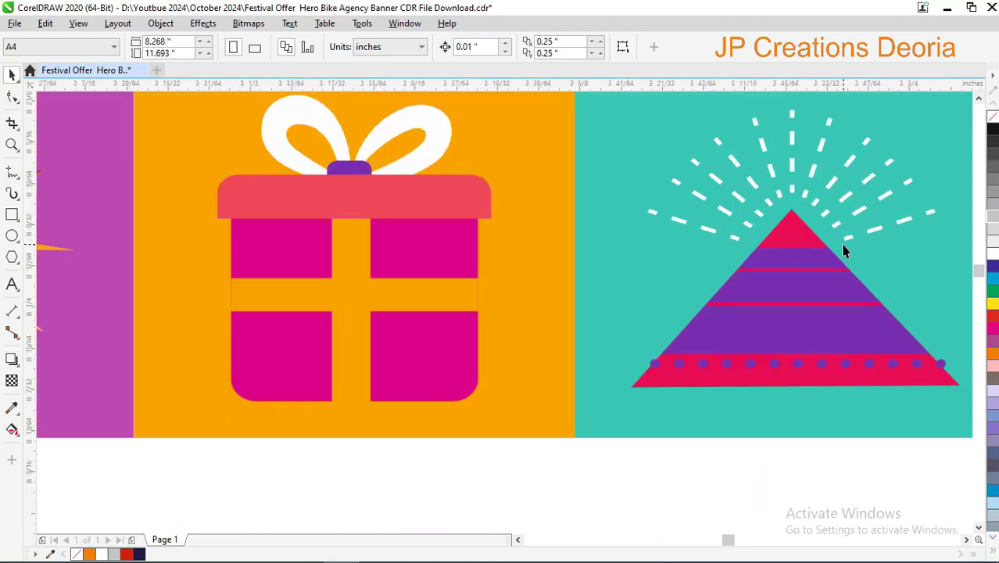
scroll(436, 305, "down", 3)
scroll(758, 336, "up", 2)
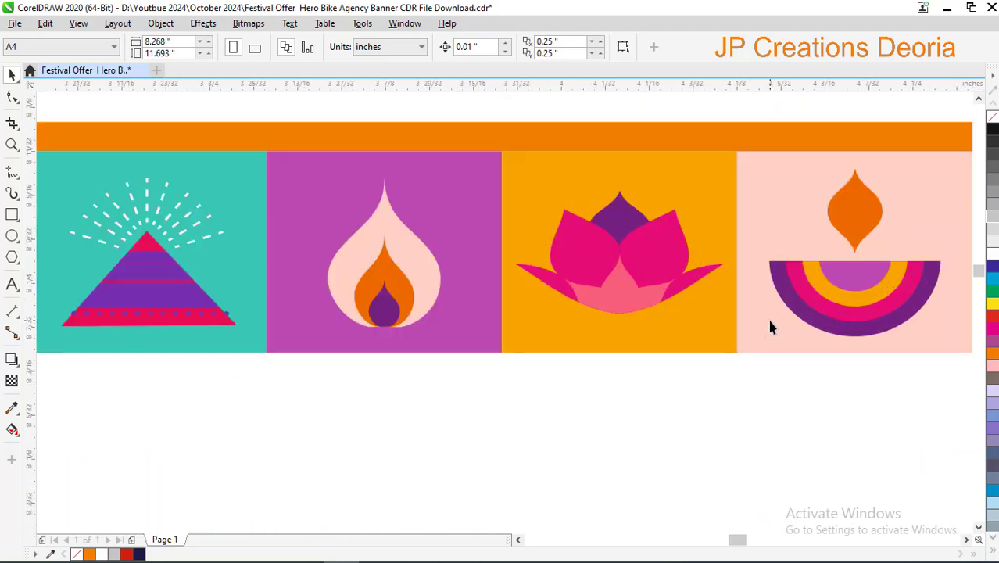
scroll(508, 361, "down", 3)
scroll(894, 351, "up", 1)
scroll(891, 342, "up", 1)
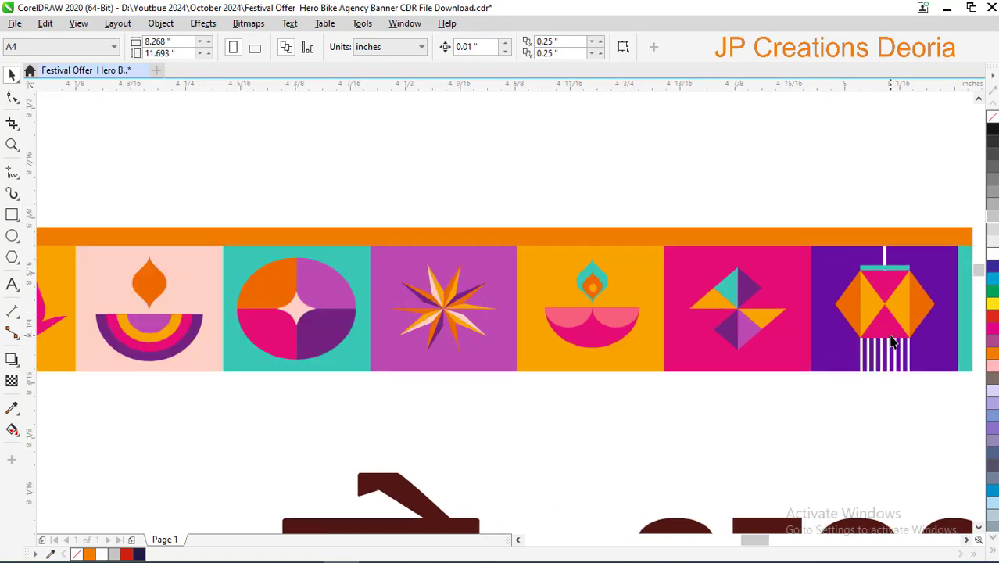
scroll(609, 334, "down", 2)
scroll(599, 332, "down", 1)
scroll(810, 345, "up", 1)
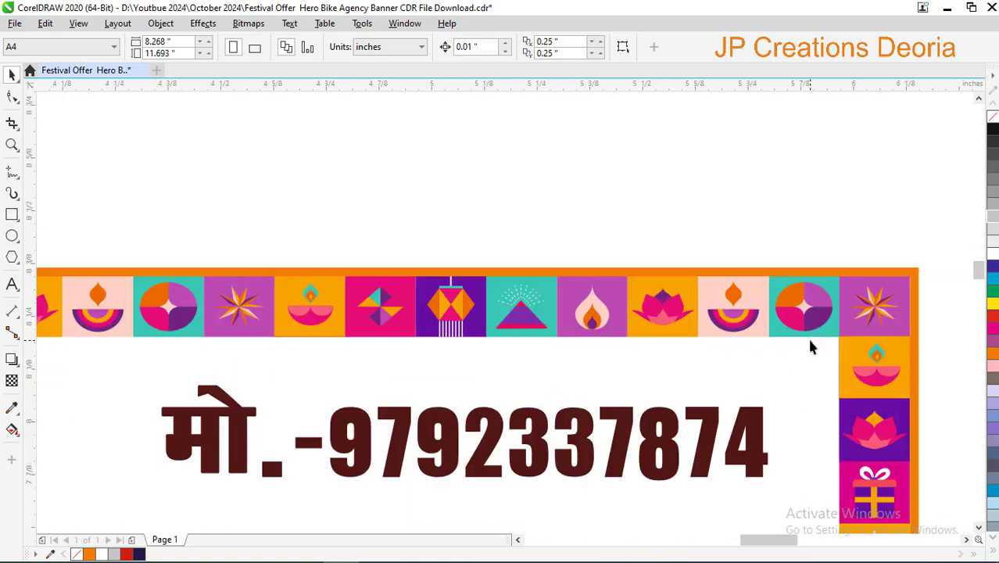
scroll(805, 305, "up", 1)
scroll(851, 320, "up", 1)
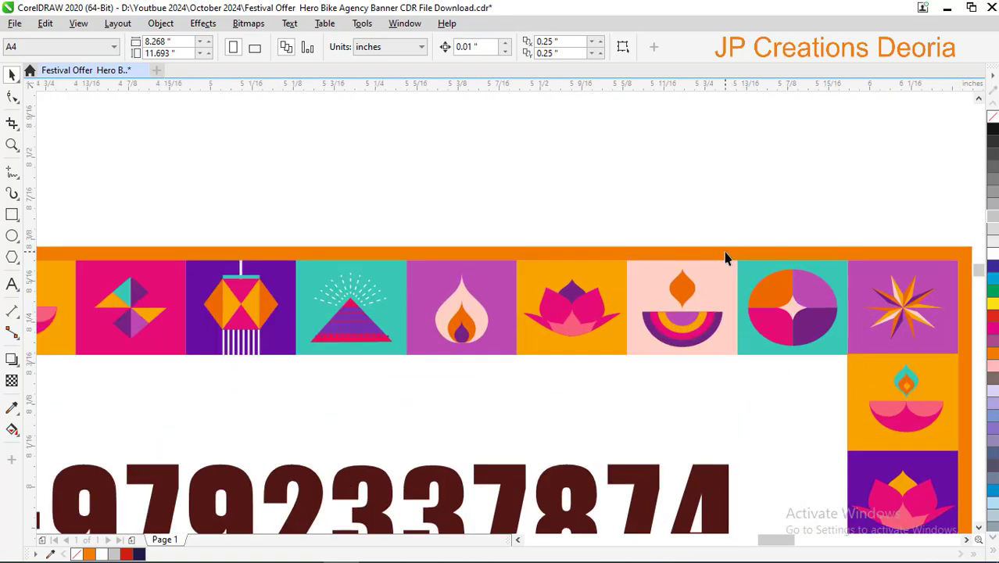
scroll(726, 258, "down", 2)
scroll(801, 297, "up", 1)
scroll(760, 376, "up", 1)
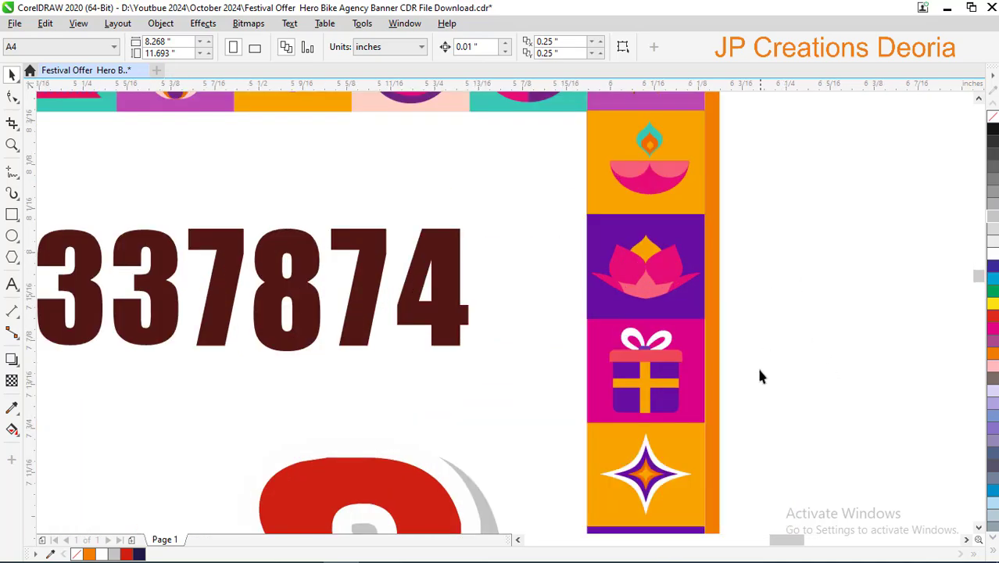
scroll(758, 379, "up", 1)
scroll(718, 281, "down", 1)
scroll(717, 273, "down", 1)
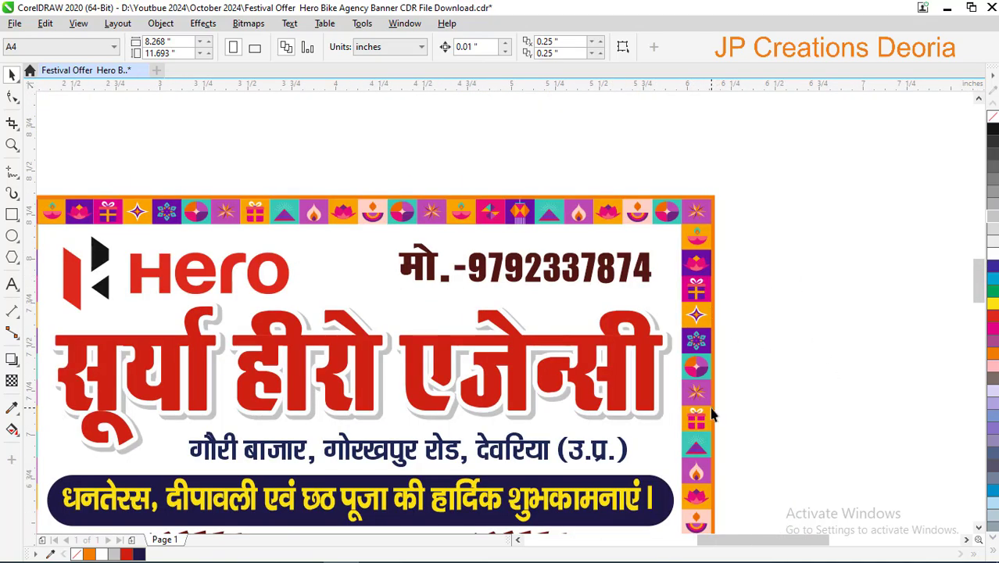
scroll(713, 416, "up", 1)
scroll(704, 415, "up", 1)
scroll(698, 416, "up", 1)
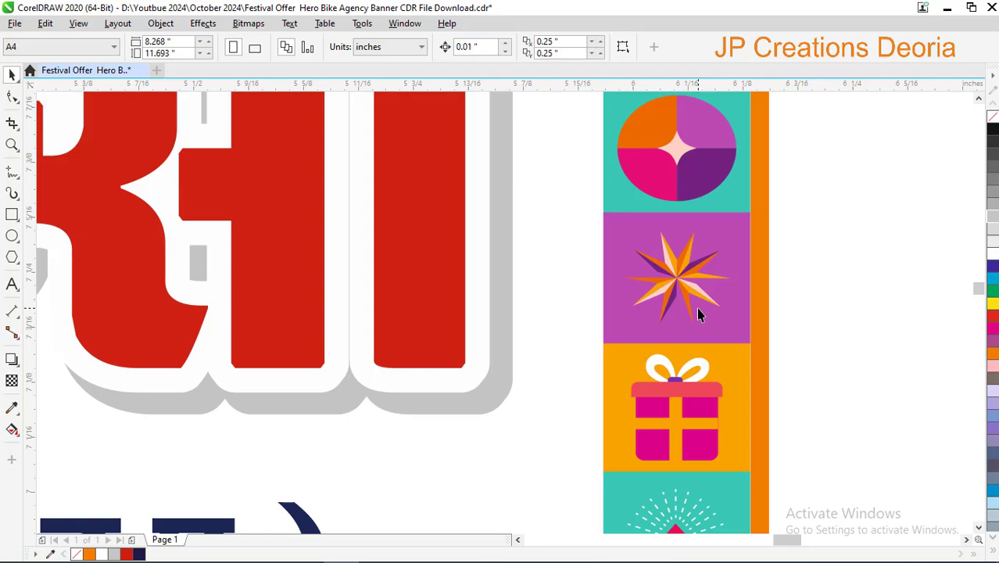
scroll(698, 313, "down", 3)
scroll(693, 508, "up", 4)
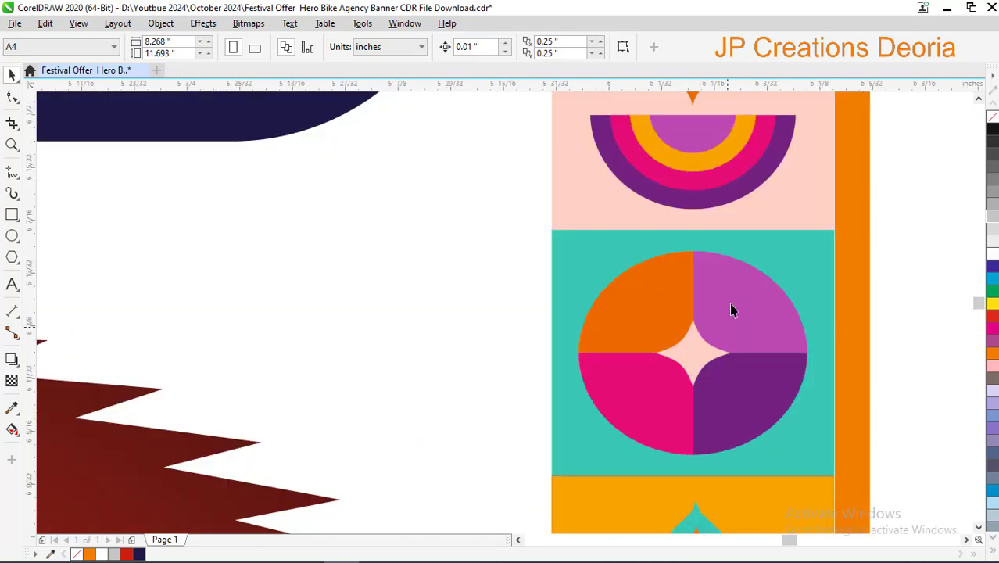
scroll(731, 311, "down", 2)
scroll(729, 391, "down", 2)
scroll(727, 469, "down", 1)
scroll(727, 476, "up", 2)
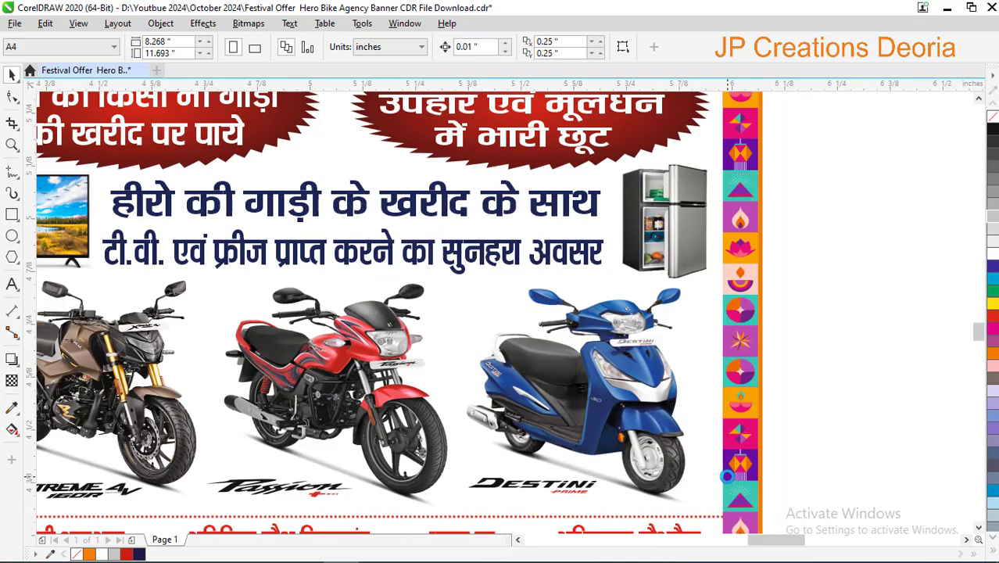
scroll(727, 477, "up", 2)
scroll(799, 314, "down", 4)
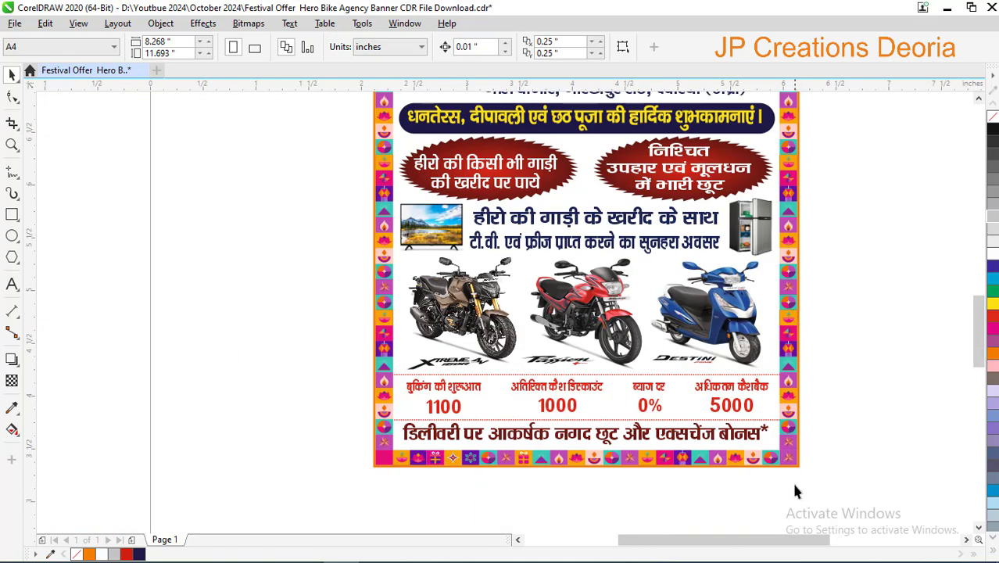
scroll(795, 491, "up", 3)
scroll(820, 438, "up", 1)
scroll(813, 442, "down", 1)
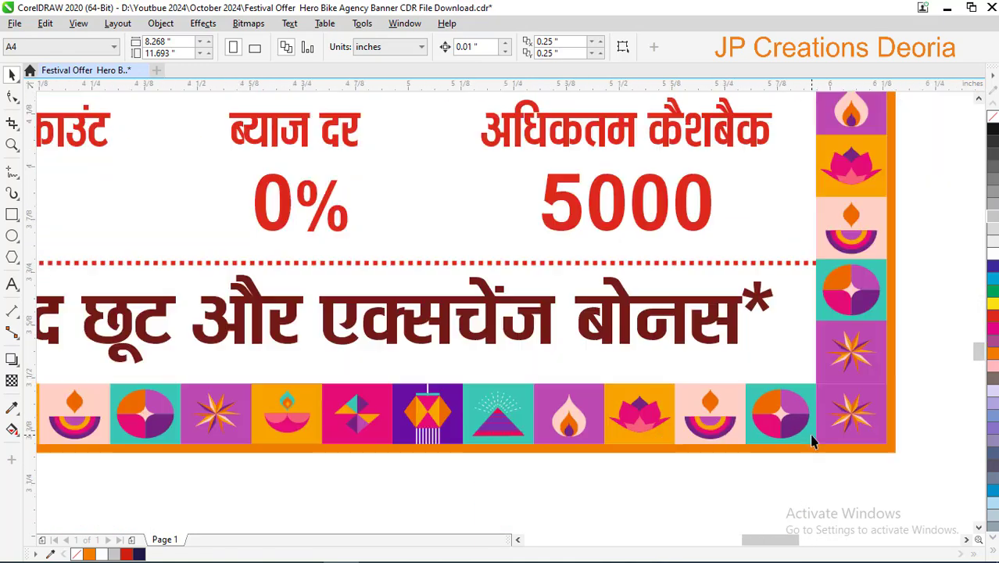
scroll(813, 442, "down", 2)
scroll(602, 446, "up", 2)
scroll(459, 413, "up", 2)
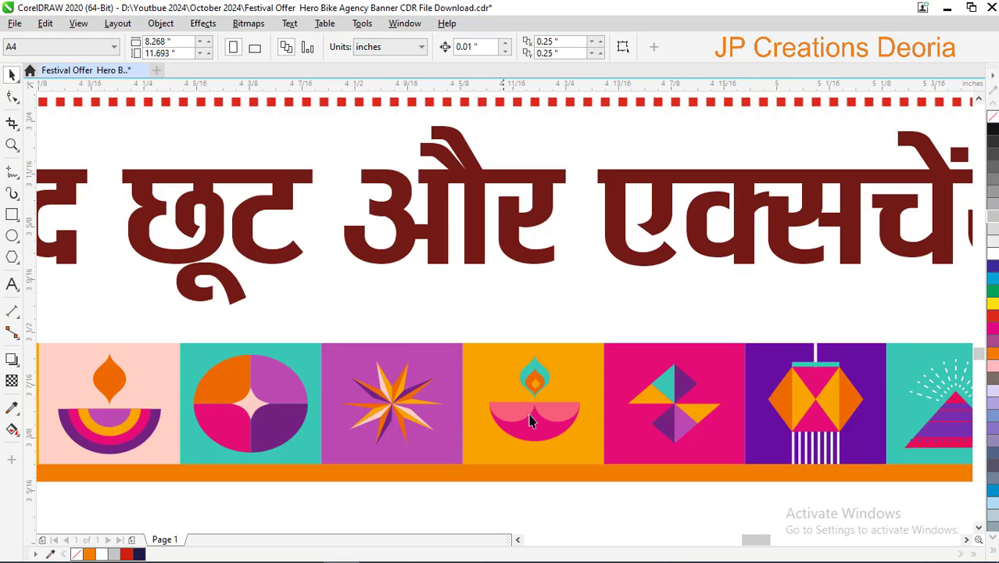
scroll(696, 438, "down", 2)
scroll(421, 455, "down", 1)
scroll(376, 450, "up", 1)
scroll(377, 444, "up", 2)
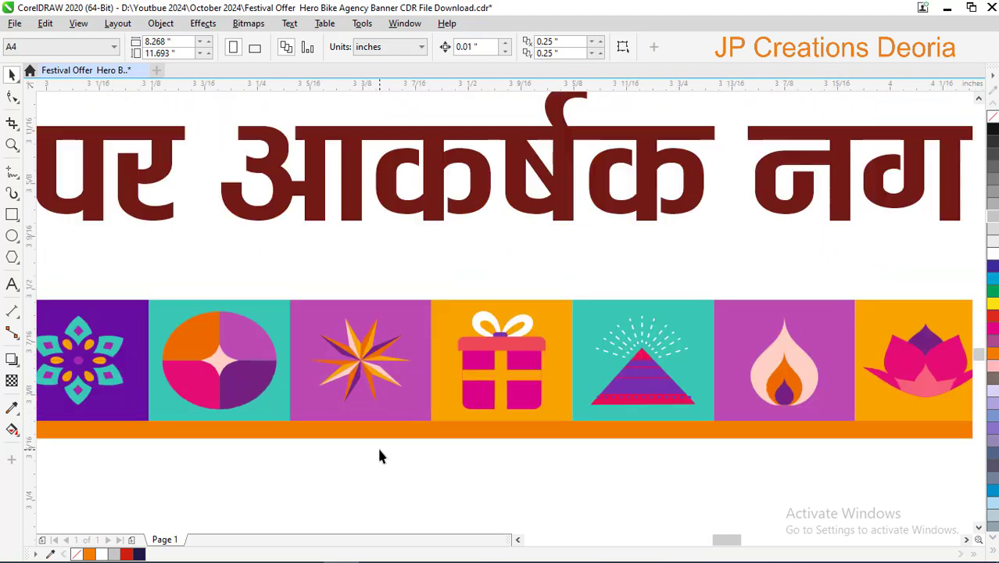
scroll(557, 444, "down", 1)
scroll(478, 447, "down", 1)
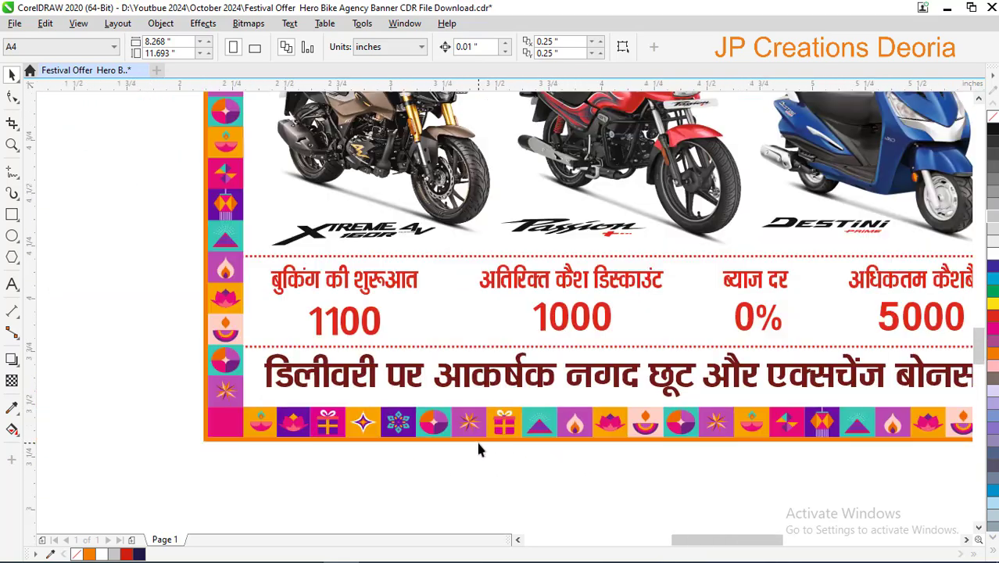
scroll(296, 454, "up", 2)
scroll(266, 436, "up", 1)
scroll(264, 435, "down", 2)
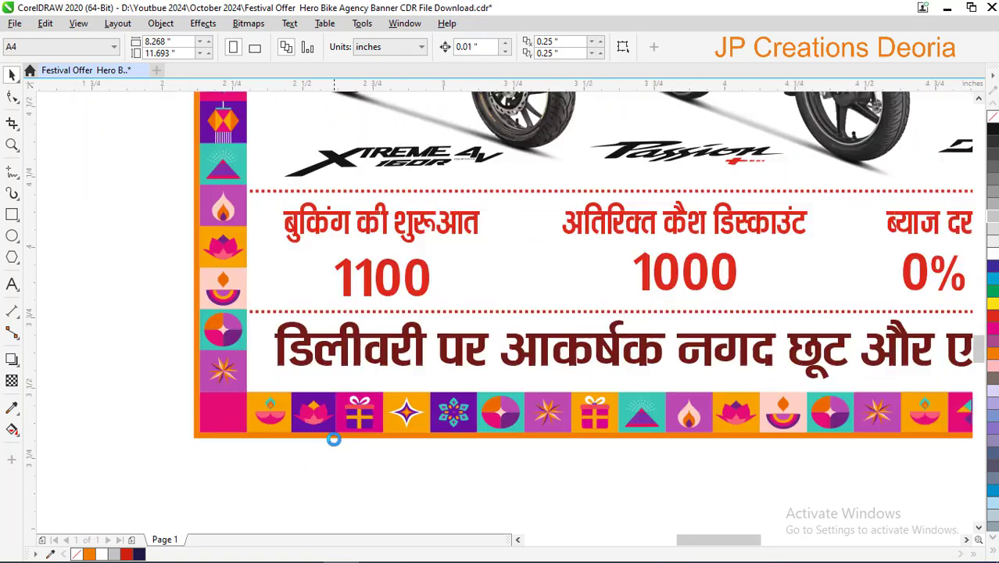
scroll(208, 400, "up", 1)
scroll(211, 399, "down", 1)
scroll(245, 375, "down", 2)
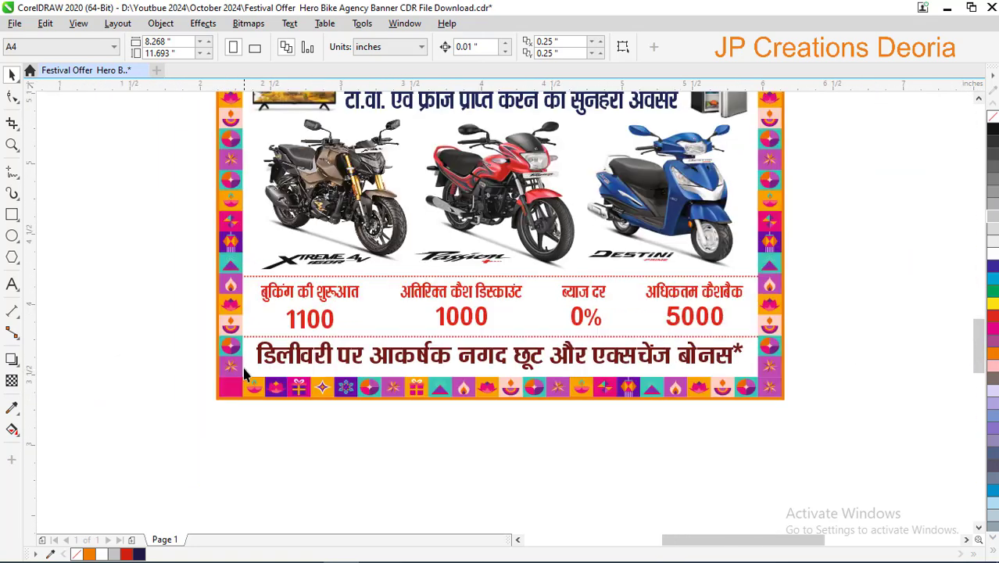
scroll(238, 211, "up", 1)
scroll(245, 312, "down", 2)
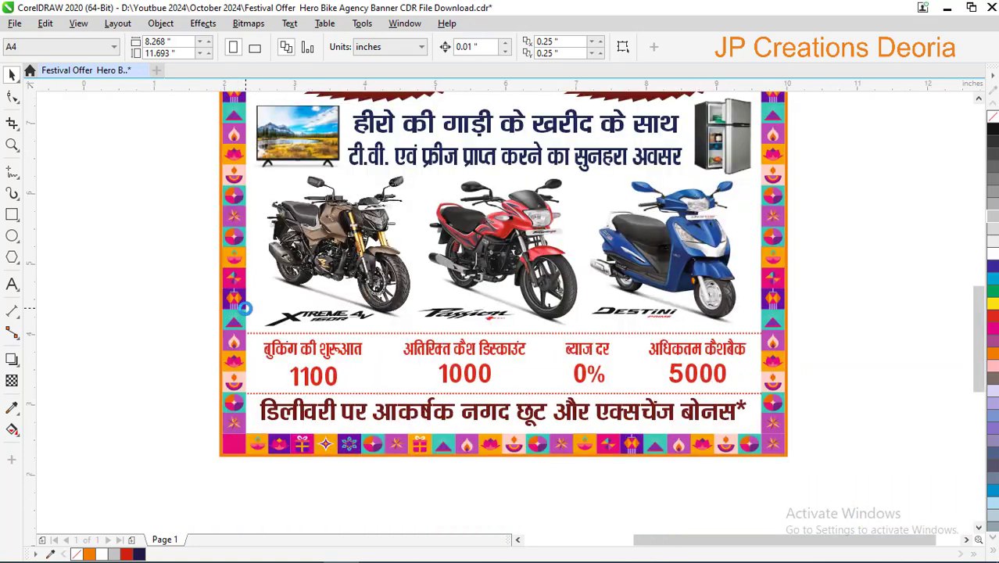
scroll(245, 312, "down", 1)
scroll(244, 312, "down", 1)
scroll(238, 303, "down", 1)
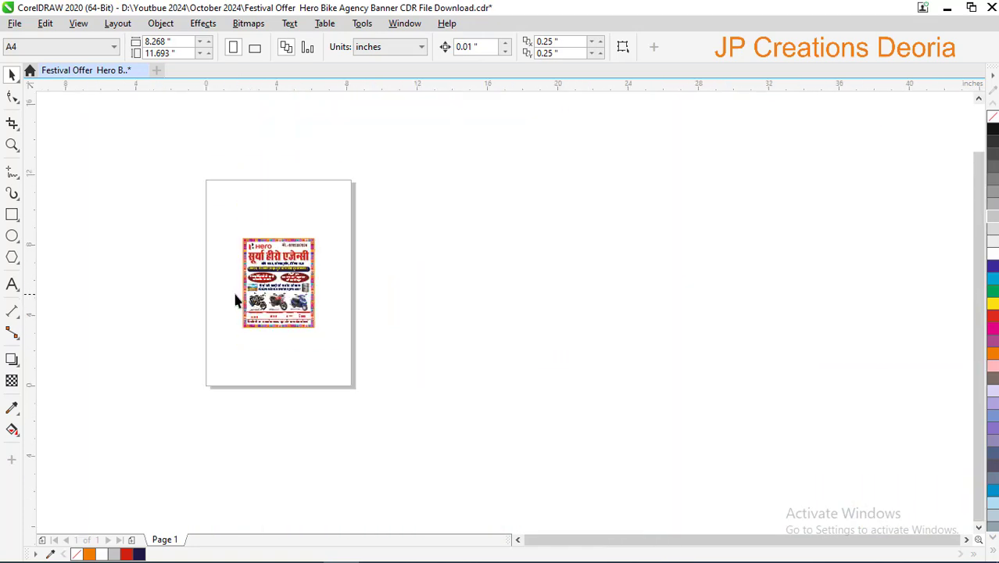
scroll(234, 296, "up", 1)
scroll(245, 252, "up", 1)
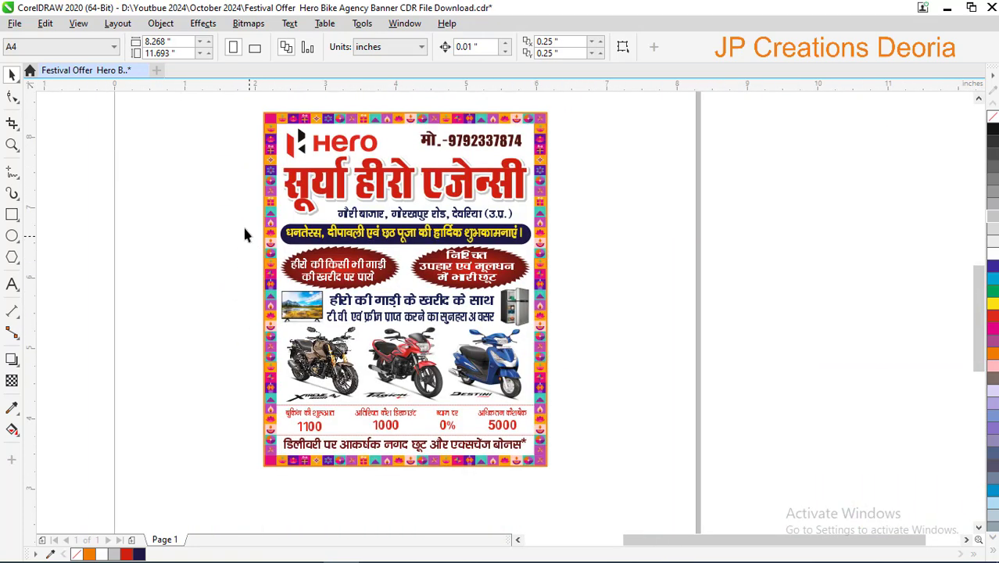
scroll(243, 233, "up", 1)
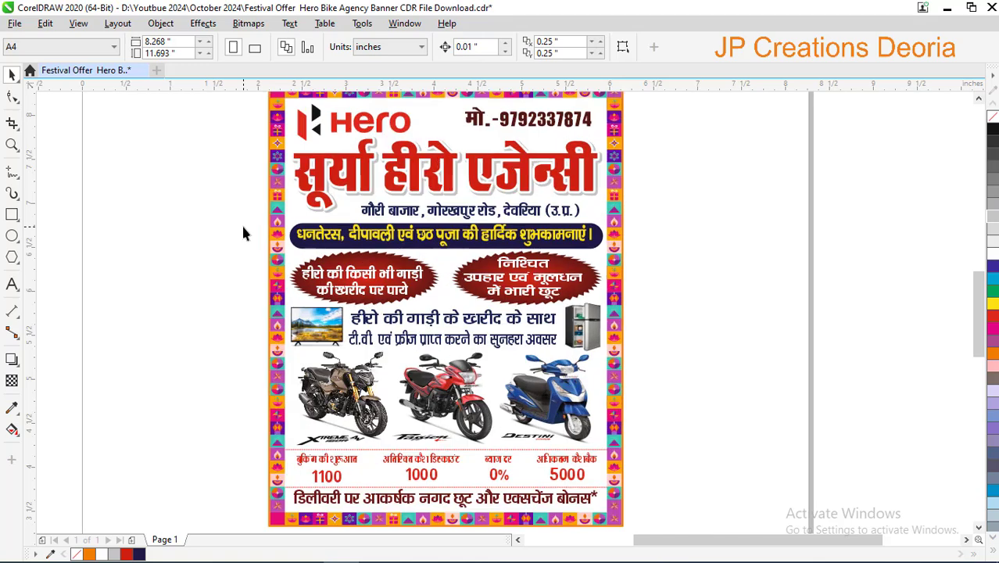
key("ctrl+a")
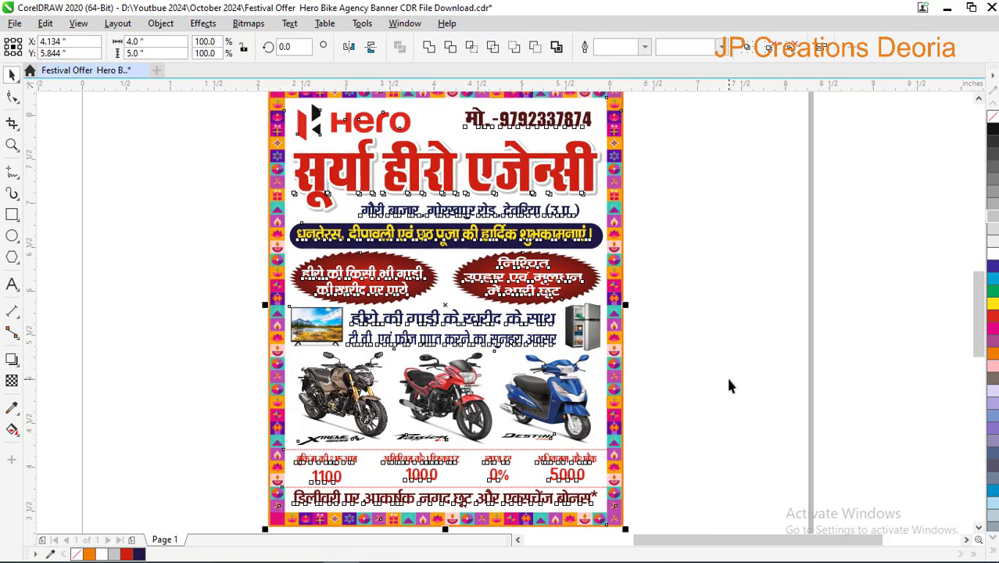
key("shift+F2")
left_click(757, 371)
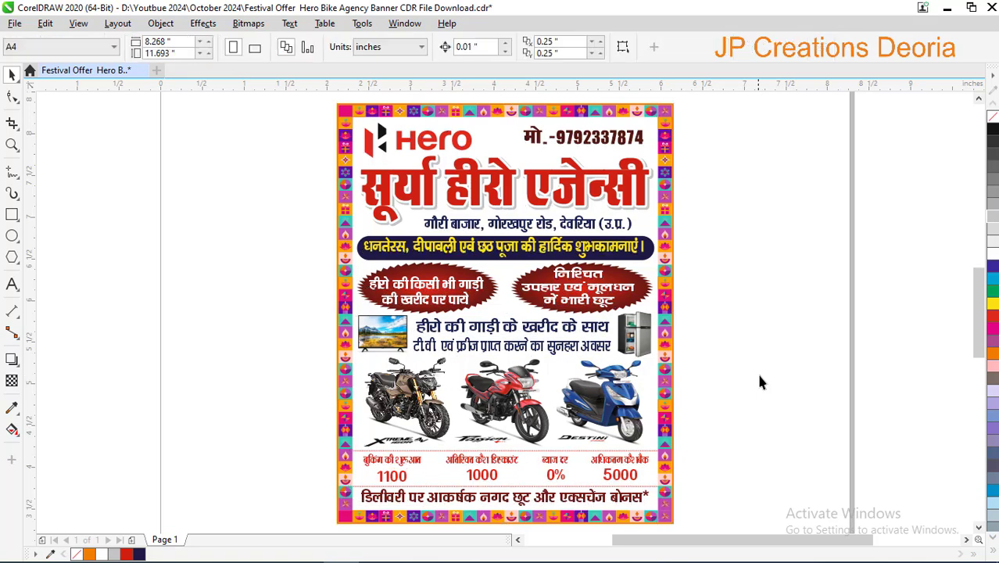
scroll(619, 346, "down", 1)
scroll(618, 347, "down", 1)
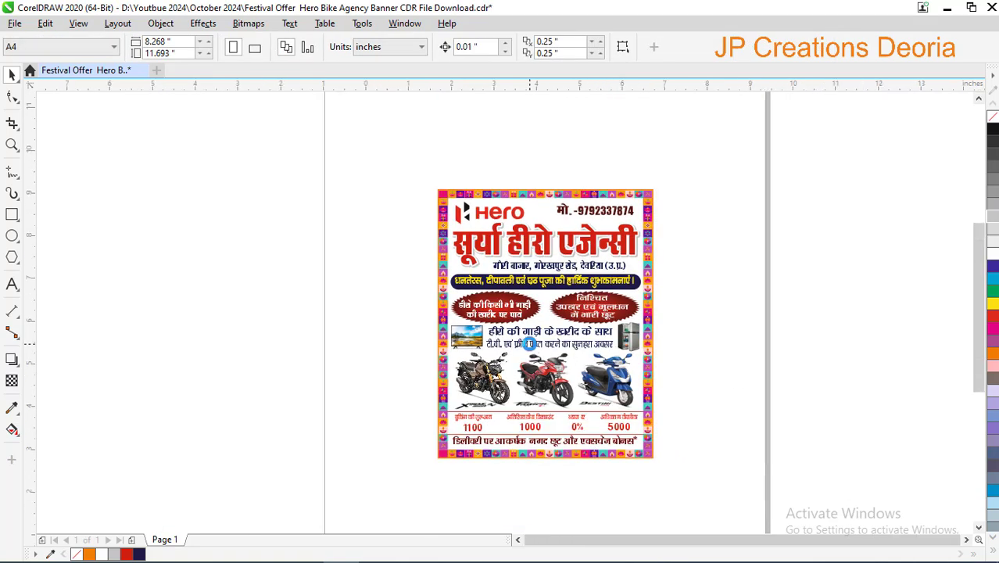
scroll(449, 355, "down", 2)
scroll(440, 338, "up", 2)
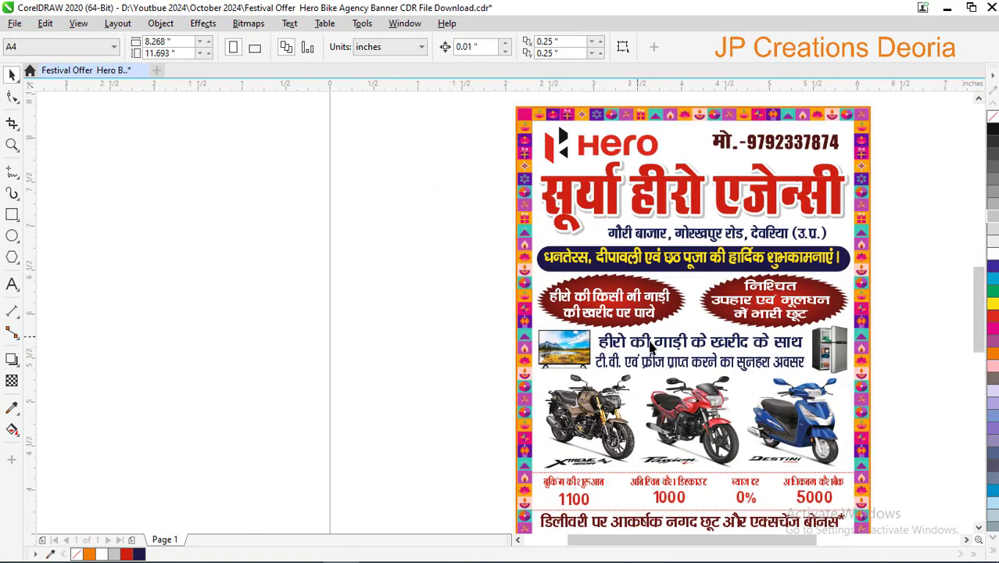
scroll(653, 347, "down", 1)
scroll(787, 381, "up", 1)
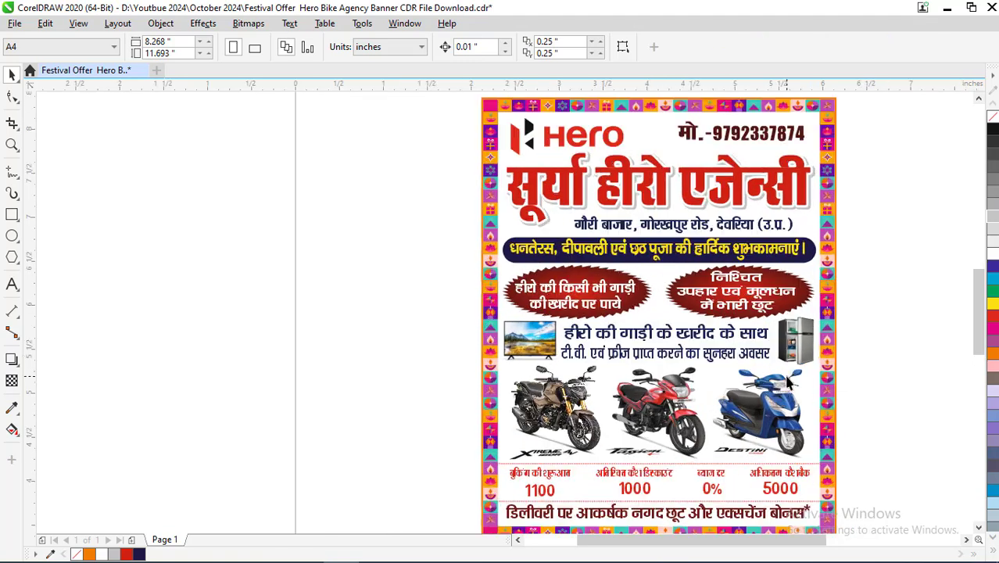